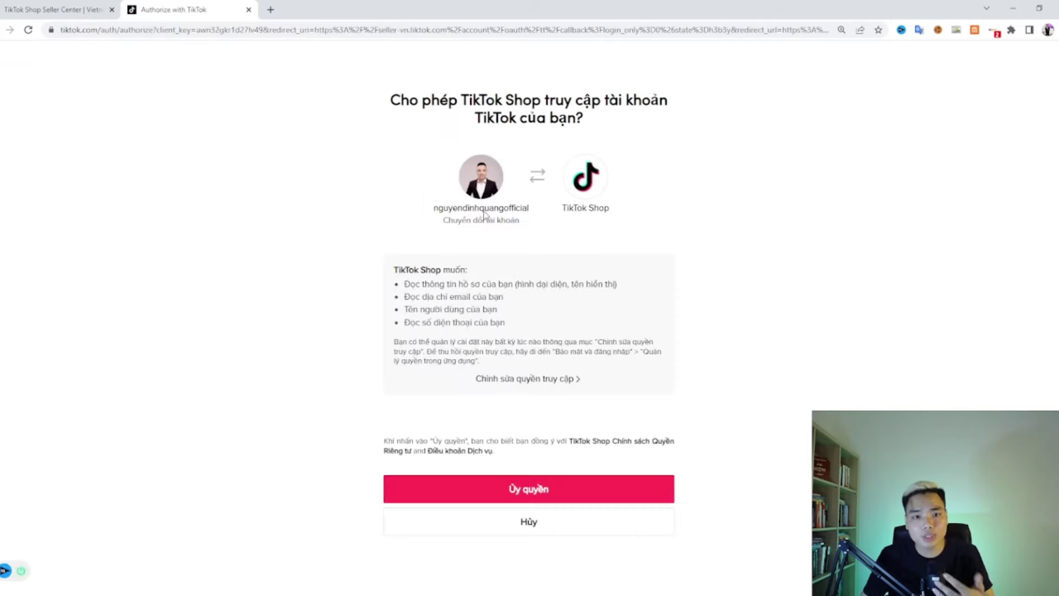
Step: Authorize TikTok Shop to access the TikTok account with the 'Ủy quyền' button
{"action": "left_click_drag", "start_coordinate": [391, 100], "coordinate": [557, 100]}
{"action": "left_click", "coordinate": [578, 100]}
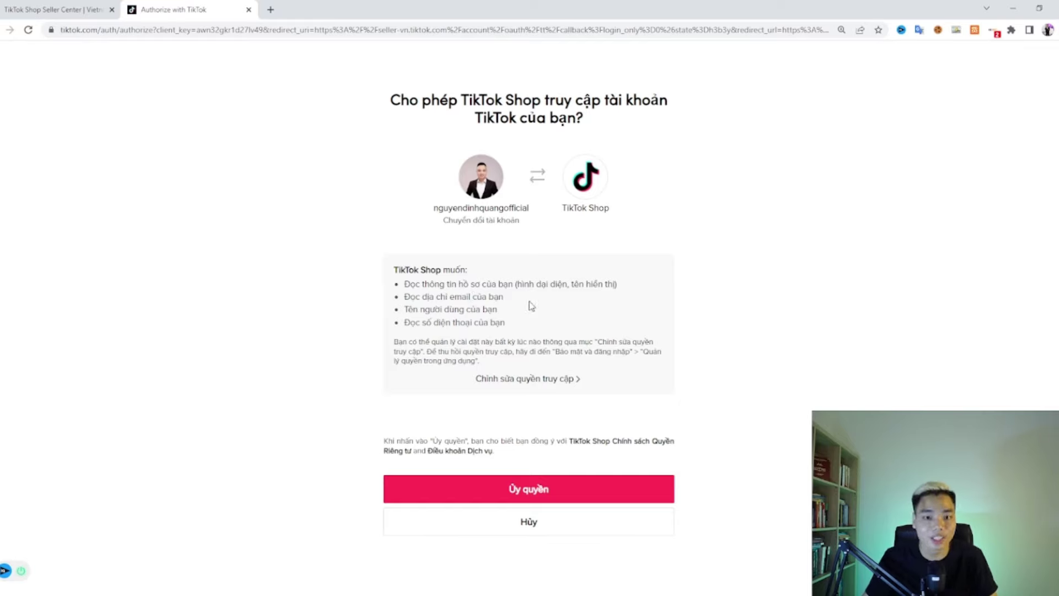
{"action": "left_click", "coordinate": [526, 498]}
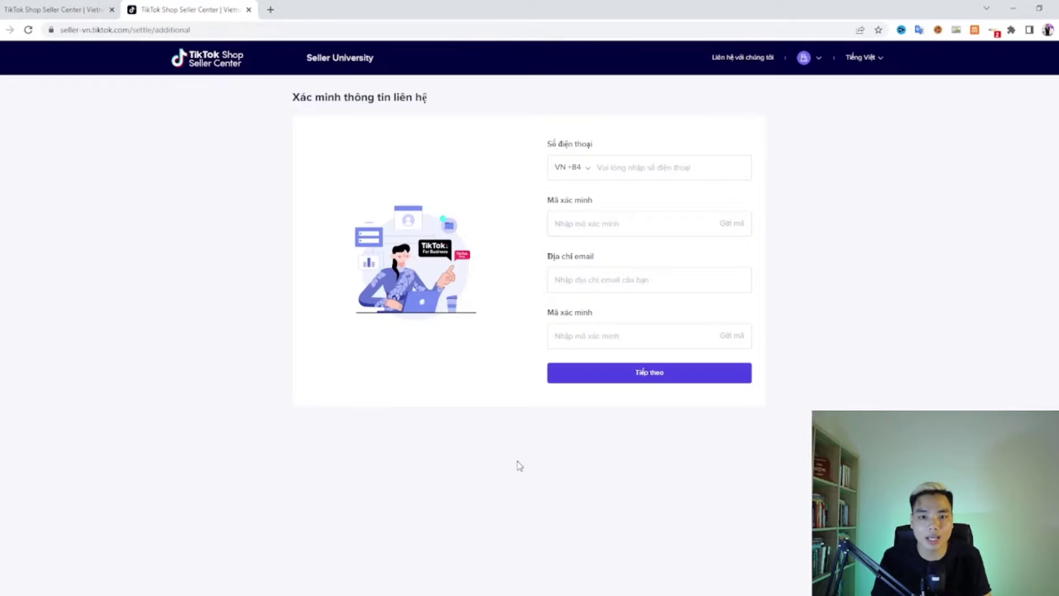
Step: Autofill the saved phone number and type the seller's e-mail address into the contact form
{"action": "left_click", "coordinate": [662, 165]}
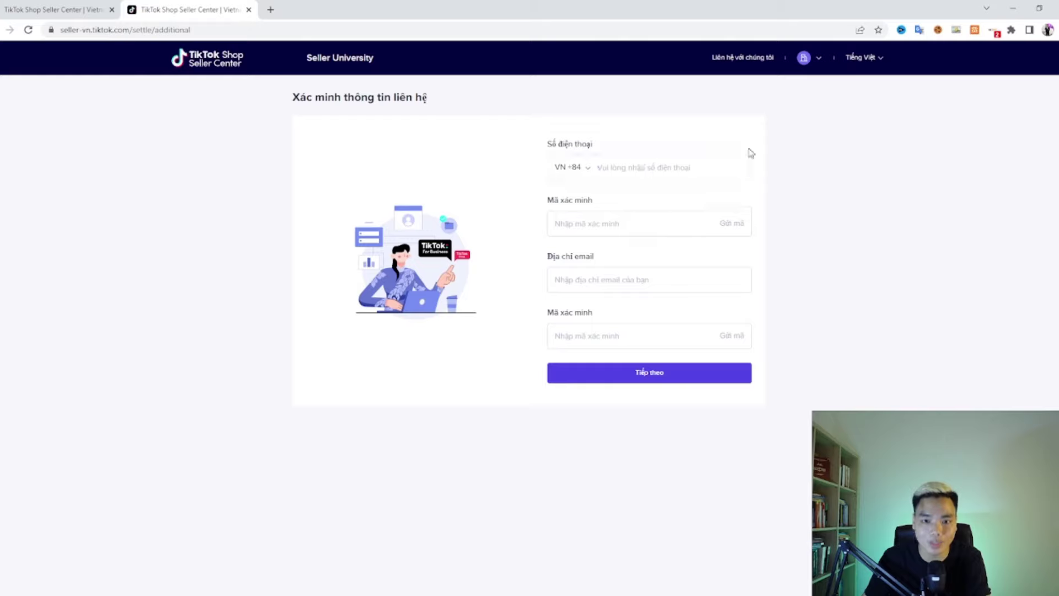
{"action": "left_click", "coordinate": [652, 164]}
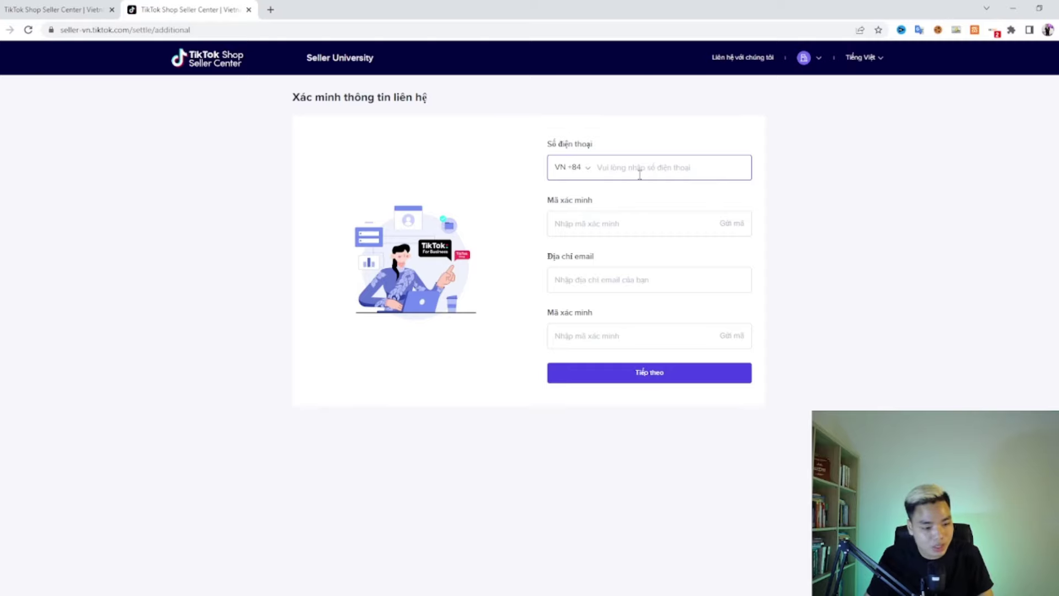
{"action": "left_click", "coordinate": [620, 281]}
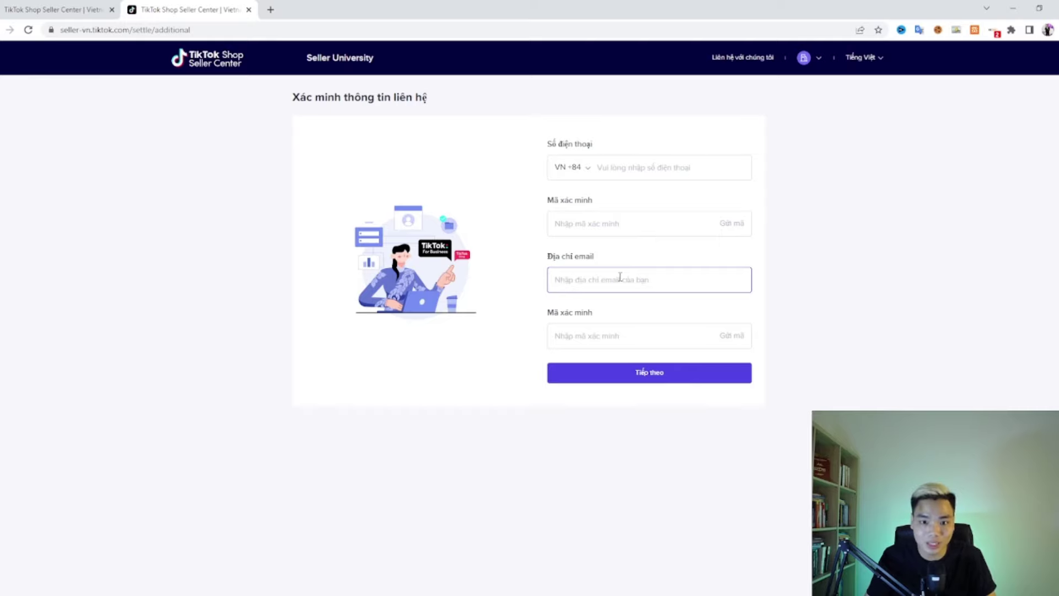
{"action": "left_click", "coordinate": [638, 167]}
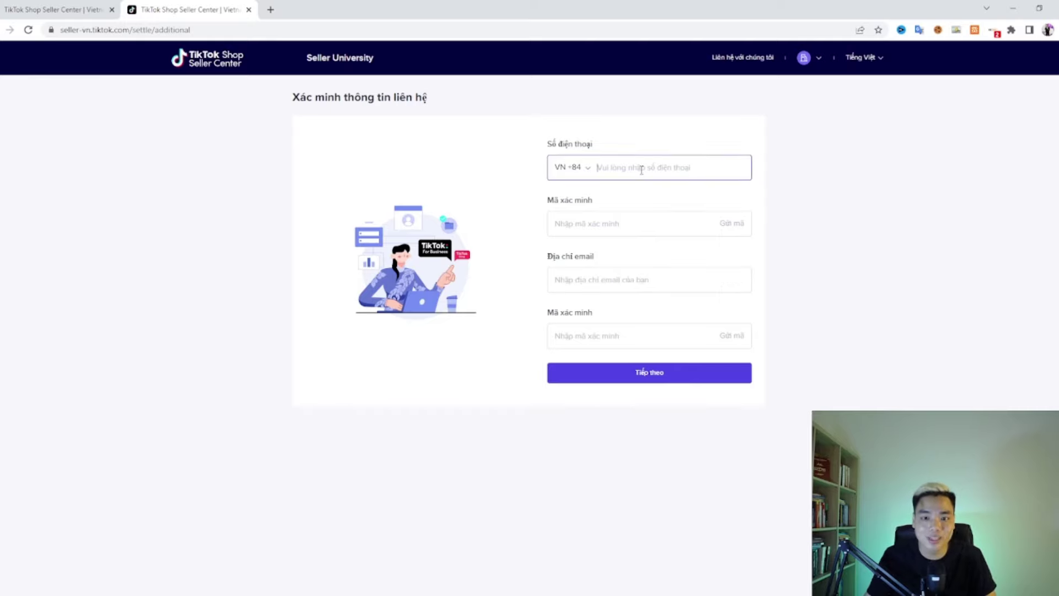
{"action": "left_click", "coordinate": [641, 195]}
{"action": "left_click", "coordinate": [664, 168]}
{"action": "left_click", "coordinate": [609, 284]}
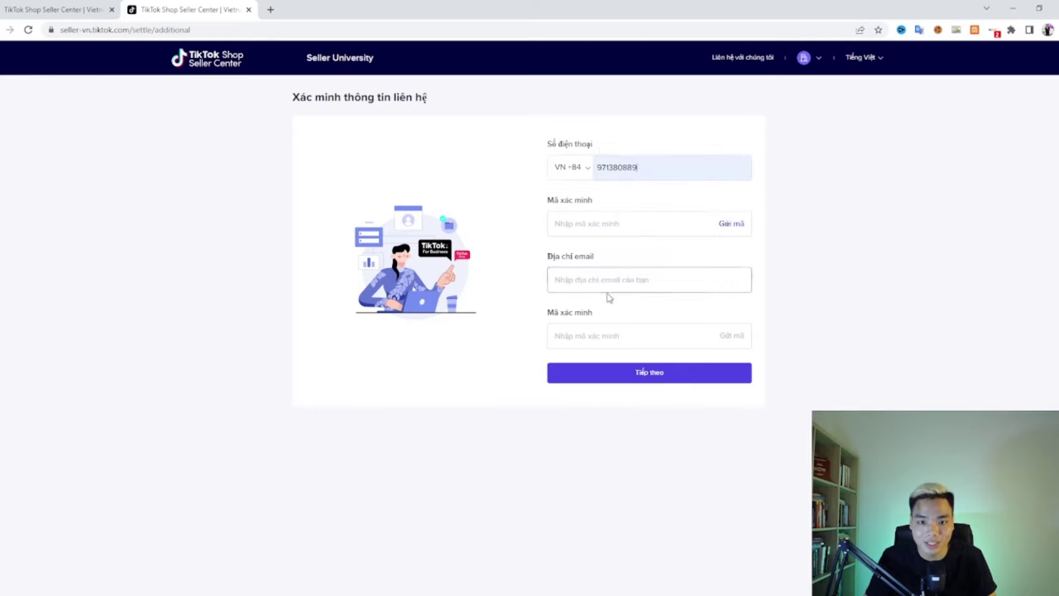
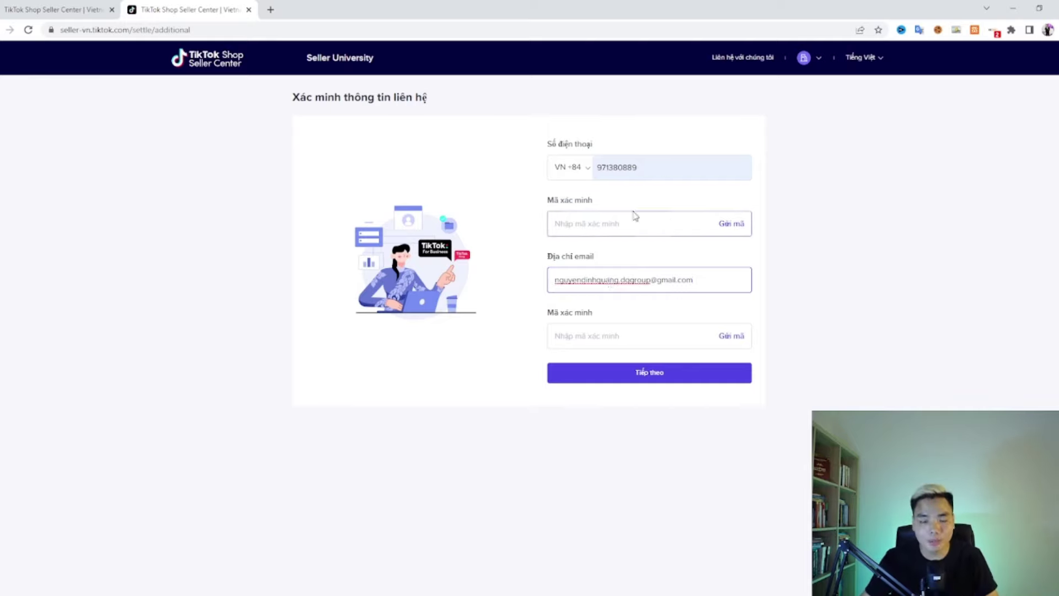
Step: Request a verification code for the phone number with 'Gửi mã'
{"action": "mouse_move", "coordinate": [547, 200]}
{"action": "left_mouse_down"}
{"action": "mouse_move", "coordinate": [595, 206]}
{"action": "mouse_move", "coordinate": [548, 200]}
{"action": "left_mouse_up"}
{"action": "left_click", "coordinate": [595, 206]}
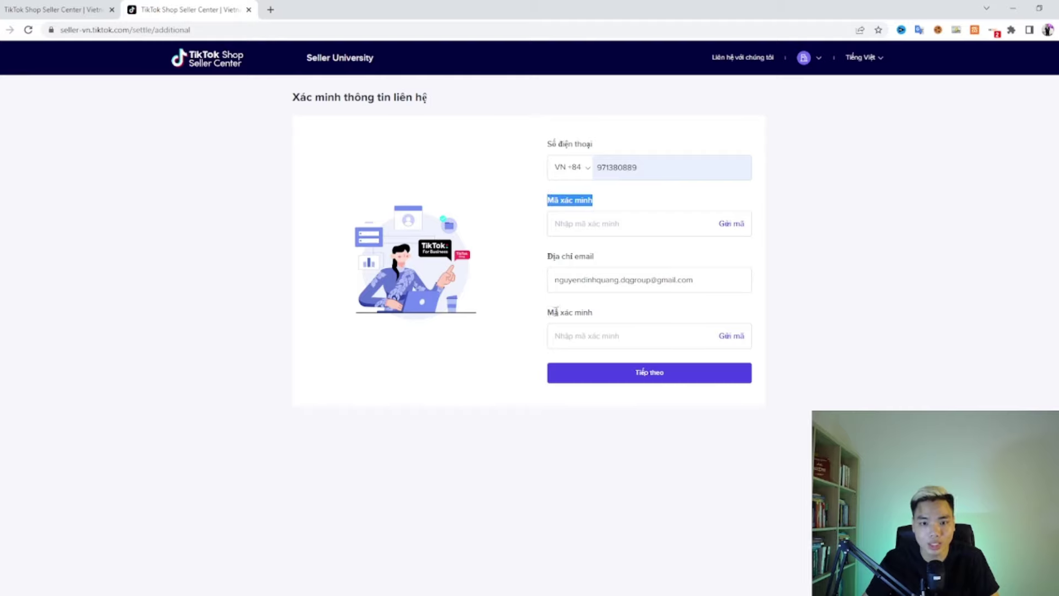
{"action": "left_click_drag", "start_coordinate": [548, 311], "coordinate": [602, 319]}
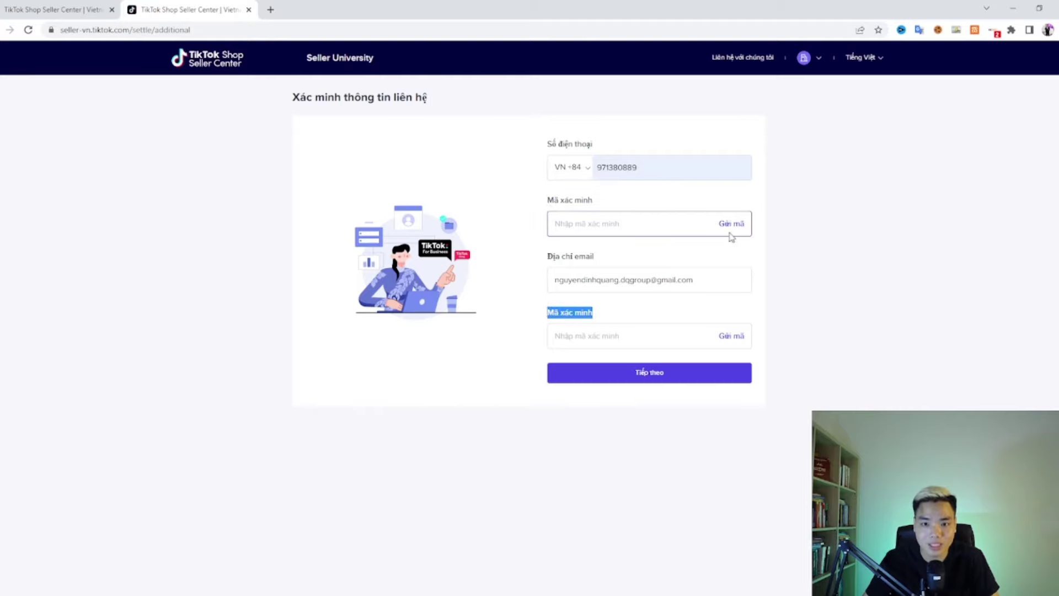
{"action": "left_click", "coordinate": [730, 258]}
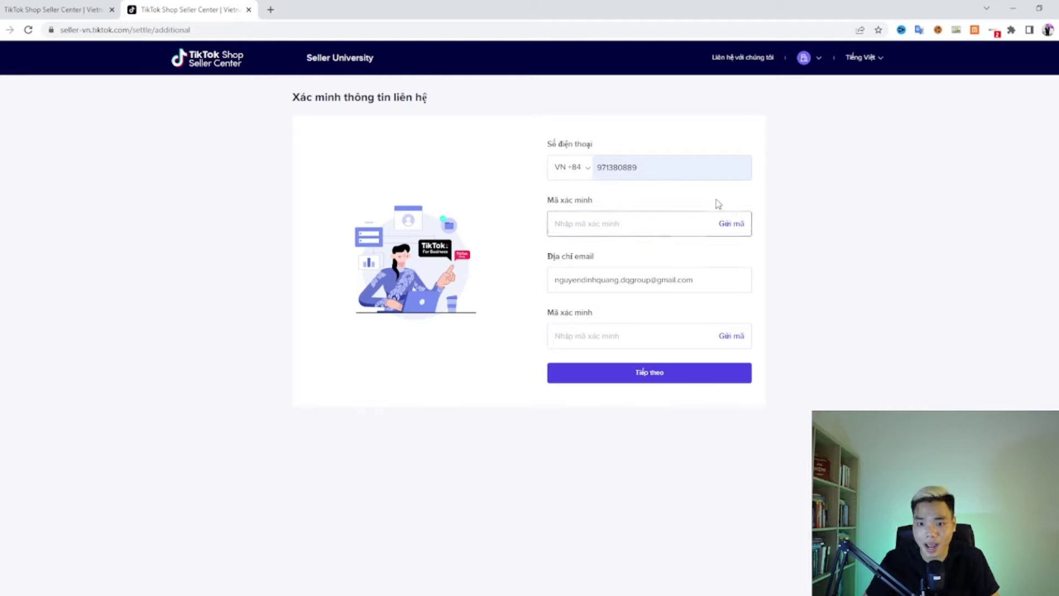
{"action": "left_click", "coordinate": [731, 224]}
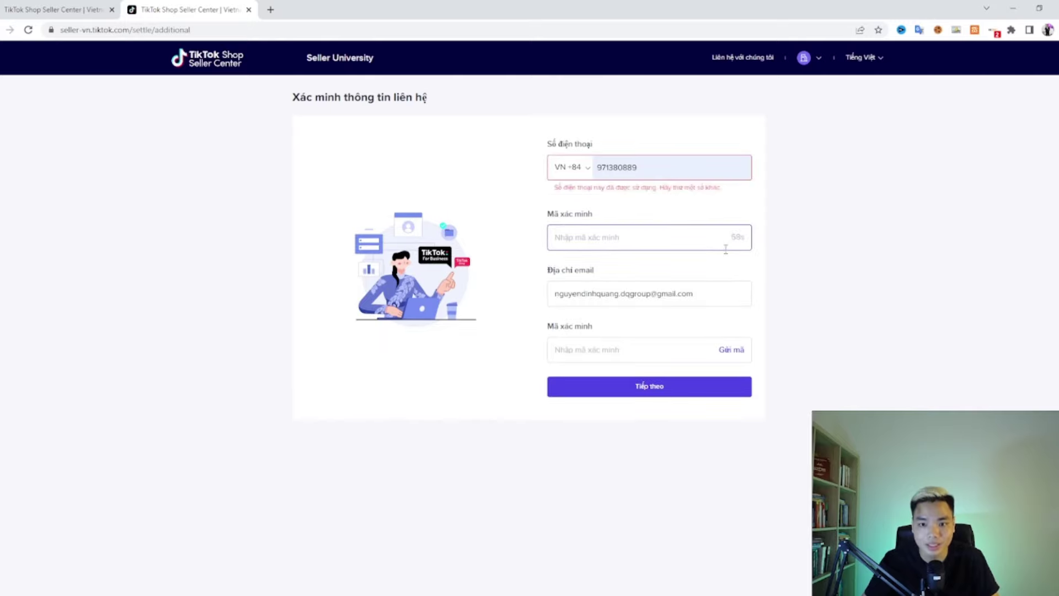
Step: Request the e-mail verification code, which reports the phone and e-mail as already in use
{"action": "left_click", "coordinate": [732, 351]}
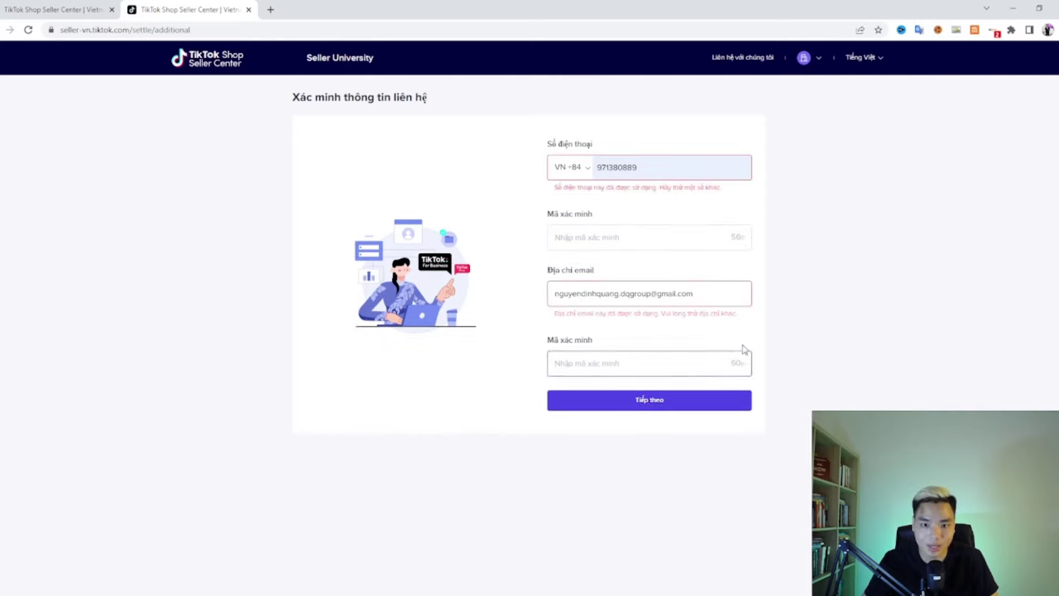
{"action": "left_click_drag", "start_coordinate": [553, 188], "coordinate": [673, 198]}
{"action": "left_click", "coordinate": [715, 190]}
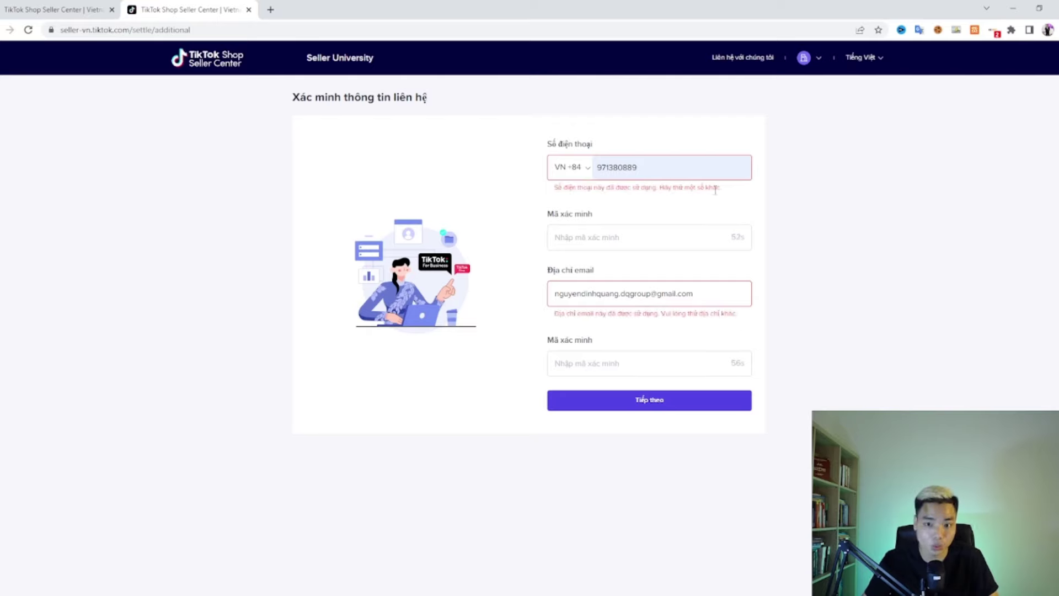
{"action": "left_click_drag", "start_coordinate": [554, 314], "coordinate": [745, 321]}
{"action": "left_click", "coordinate": [751, 318]}
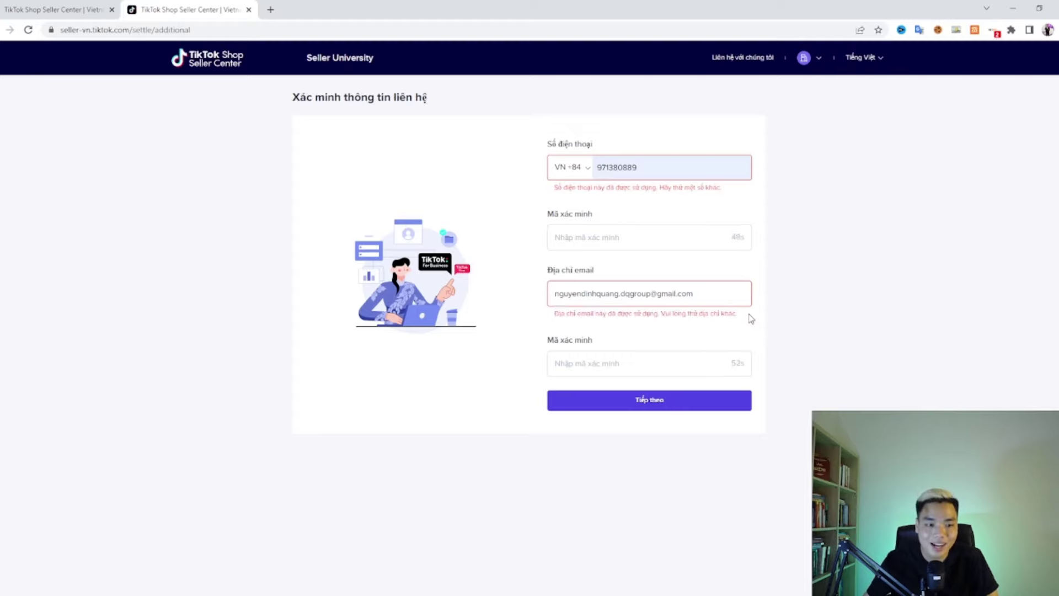
Step: Revisit the phone number and both code fields, then try 'Tiếp theo' without codes
{"action": "left_click", "coordinate": [673, 173]}
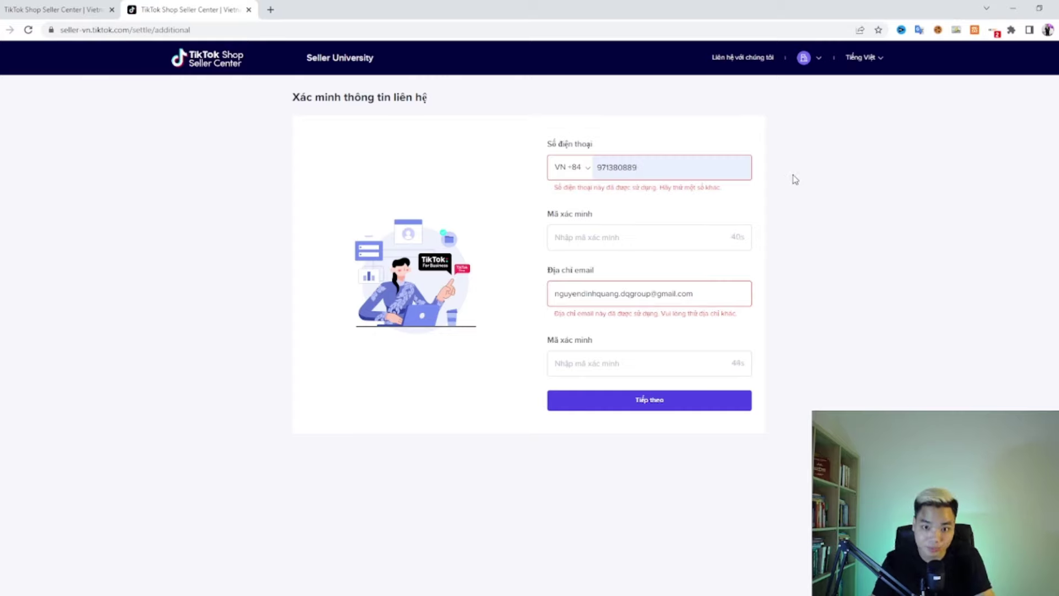
{"action": "left_click", "coordinate": [638, 237]}
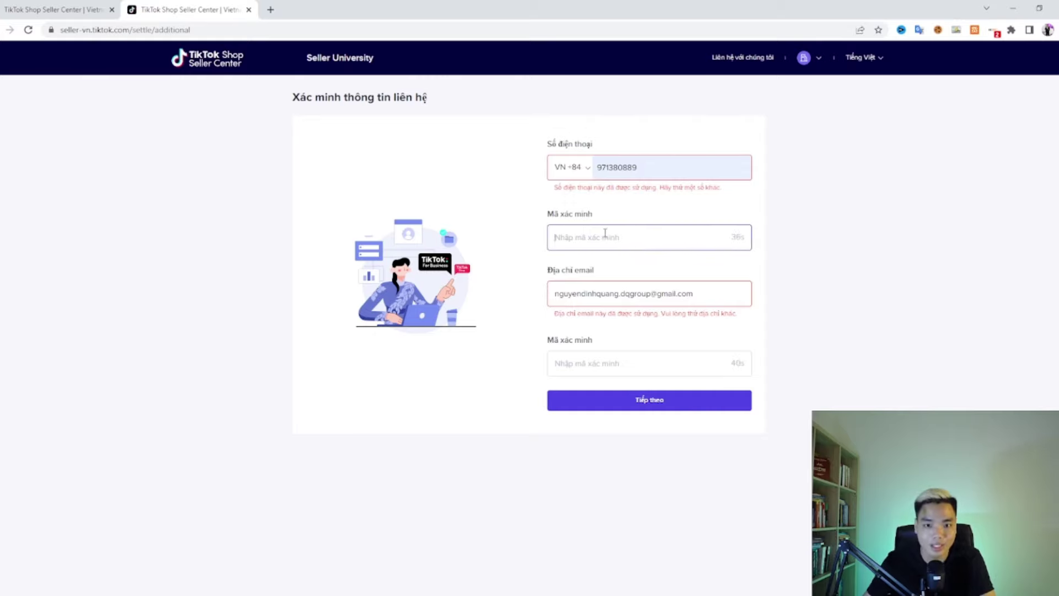
{"action": "left_click", "coordinate": [603, 360]}
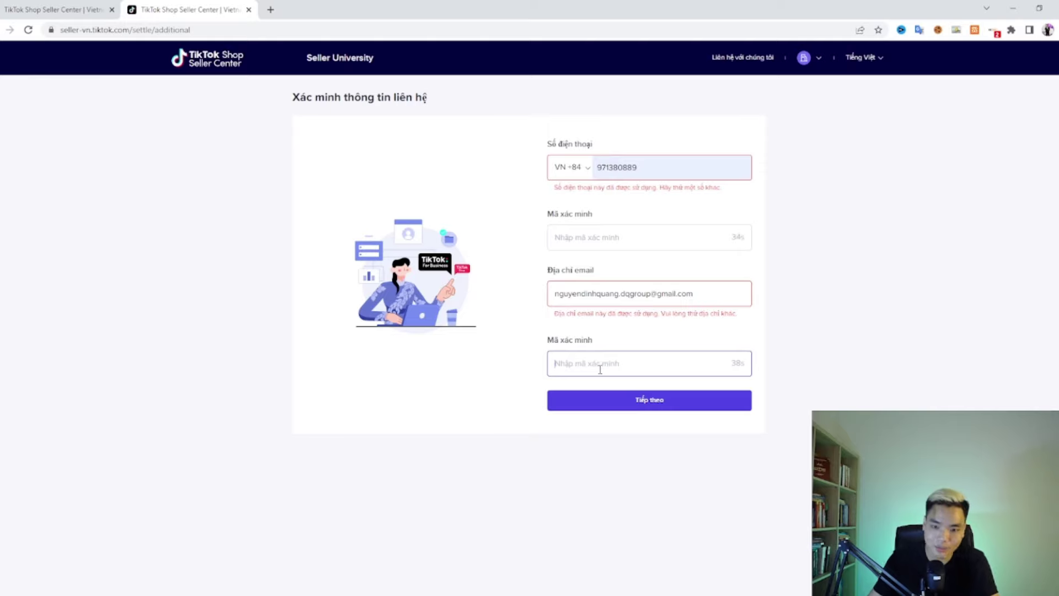
{"action": "left_click", "coordinate": [628, 399]}
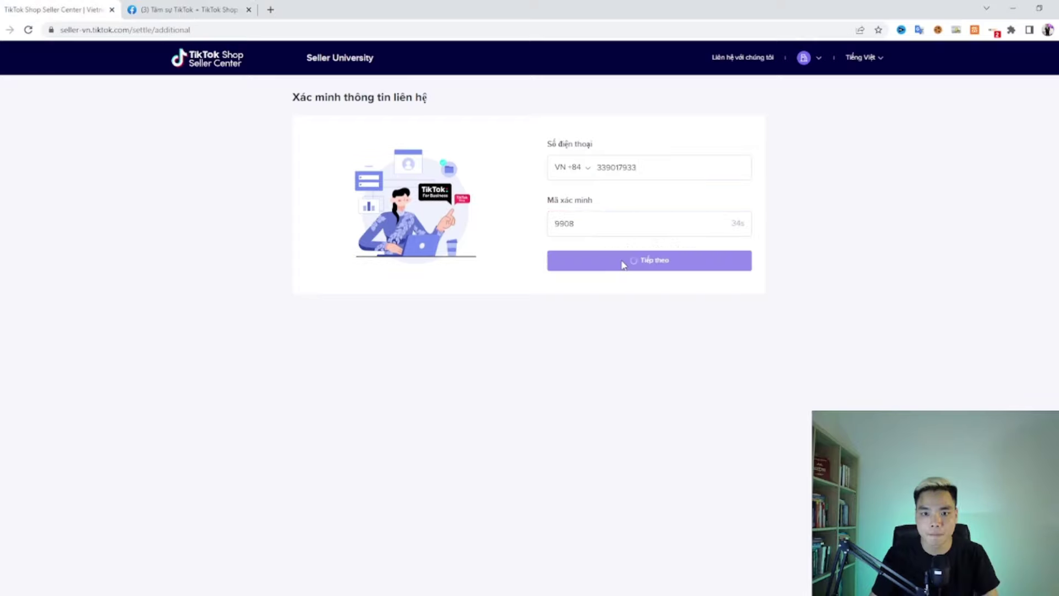
Step: Submit the verified contact details and choose 'Bắt đầu bán' to sell in the Vietnam region
{"action": "left_click", "coordinate": [621, 262]}
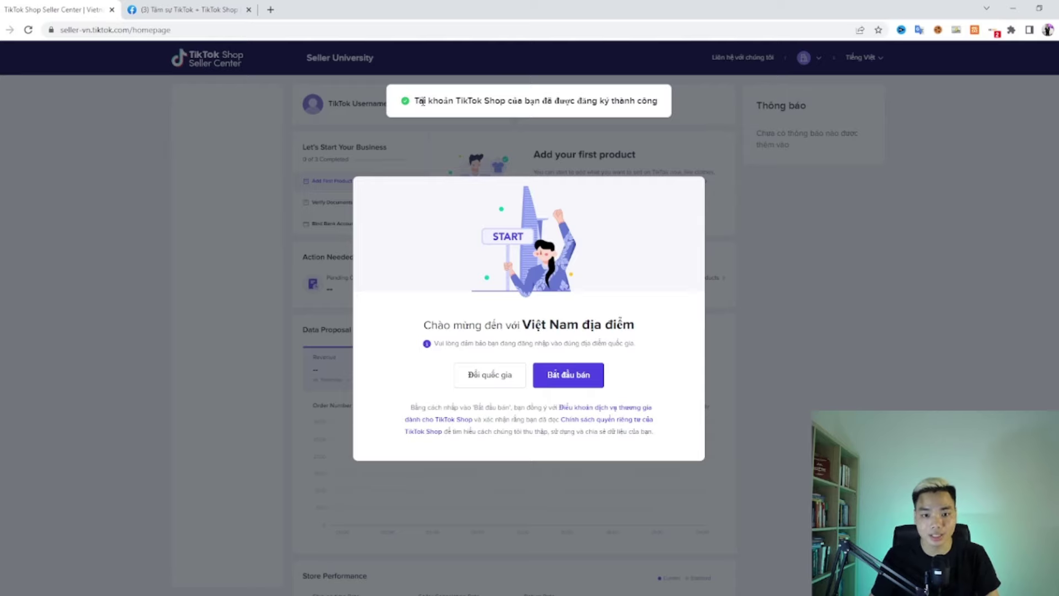
{"action": "left_click_drag", "start_coordinate": [444, 325], "coordinate": [519, 326]}
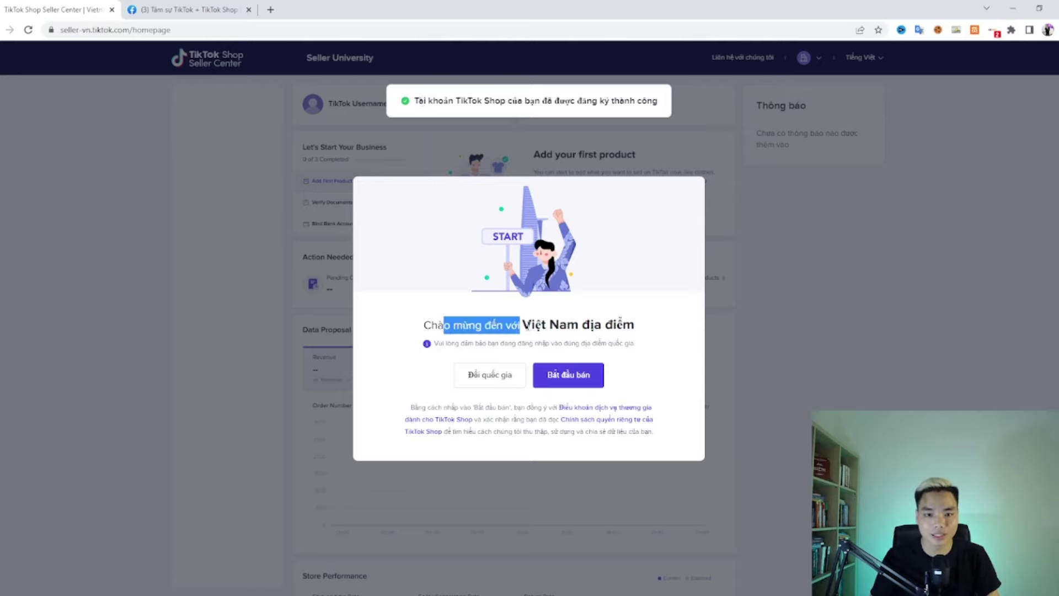
{"action": "left_click", "coordinate": [631, 320]}
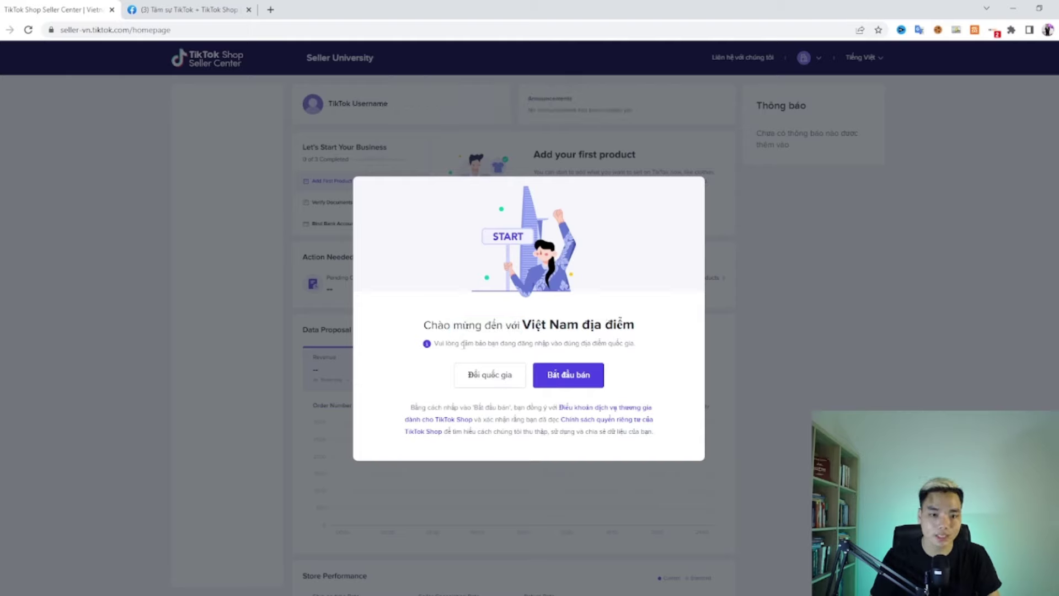
{"action": "left_click_drag", "start_coordinate": [461, 343], "coordinate": [550, 345]}
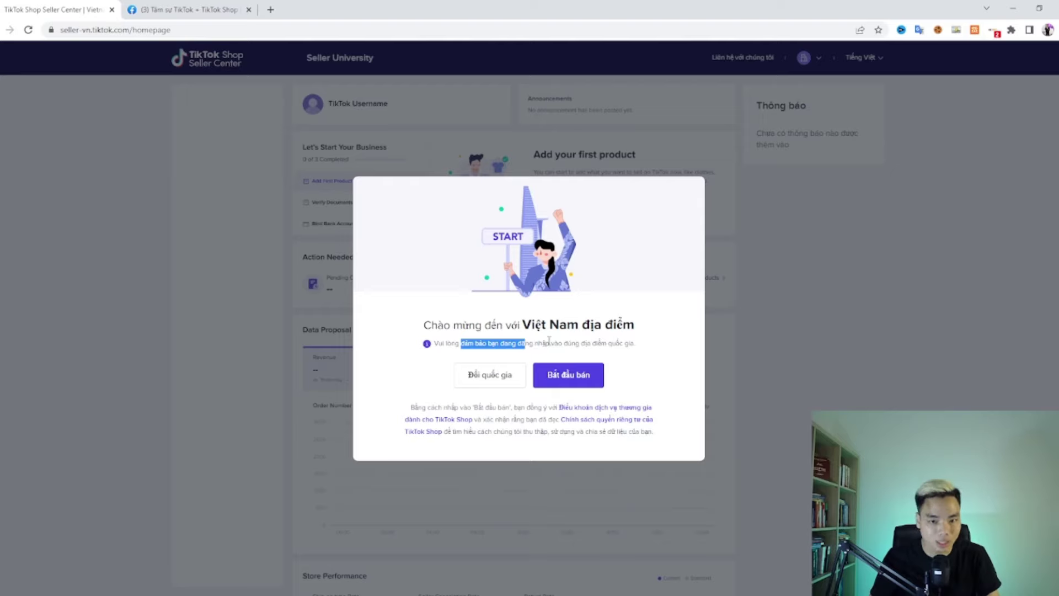
{"action": "left_click", "coordinate": [563, 347]}
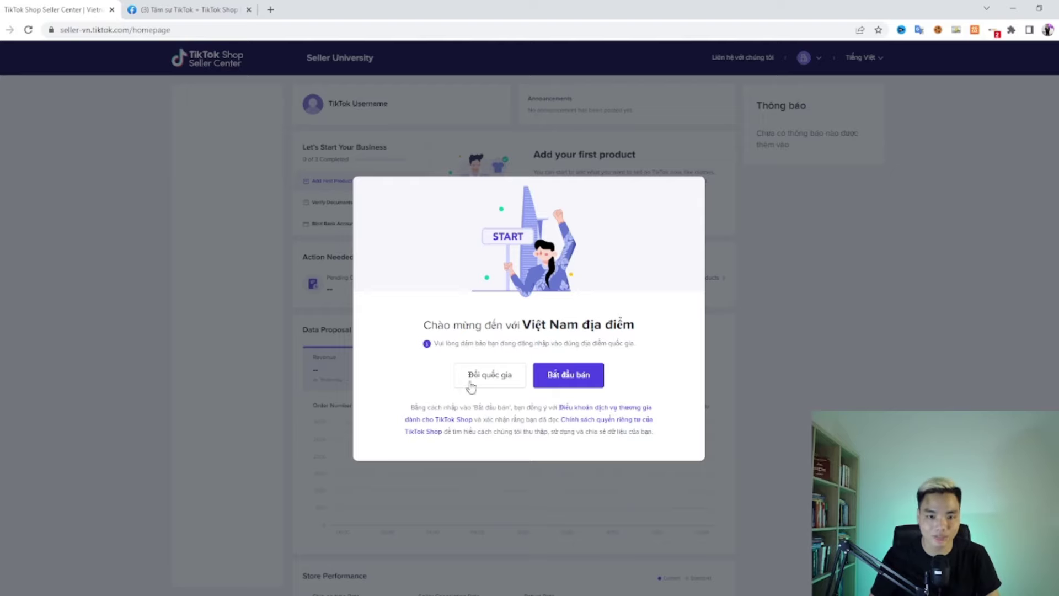
{"action": "left_click", "coordinate": [568, 375]}
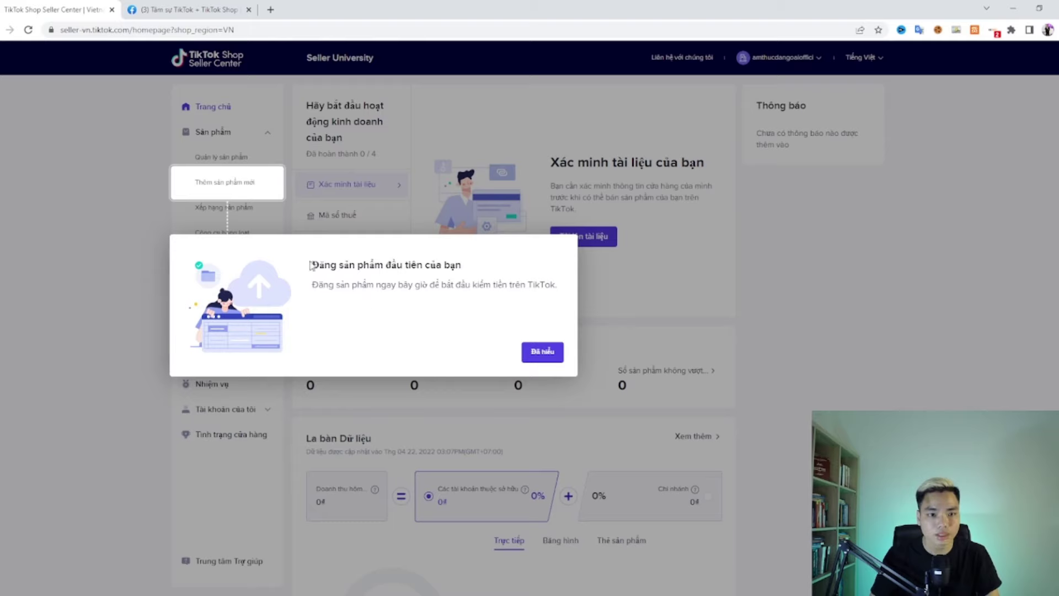
Step: Dismiss the first-product prompt and choose 'Tải lên tài liệu' in the document verification card
{"action": "left_click_drag", "start_coordinate": [312, 264], "coordinate": [469, 270]}
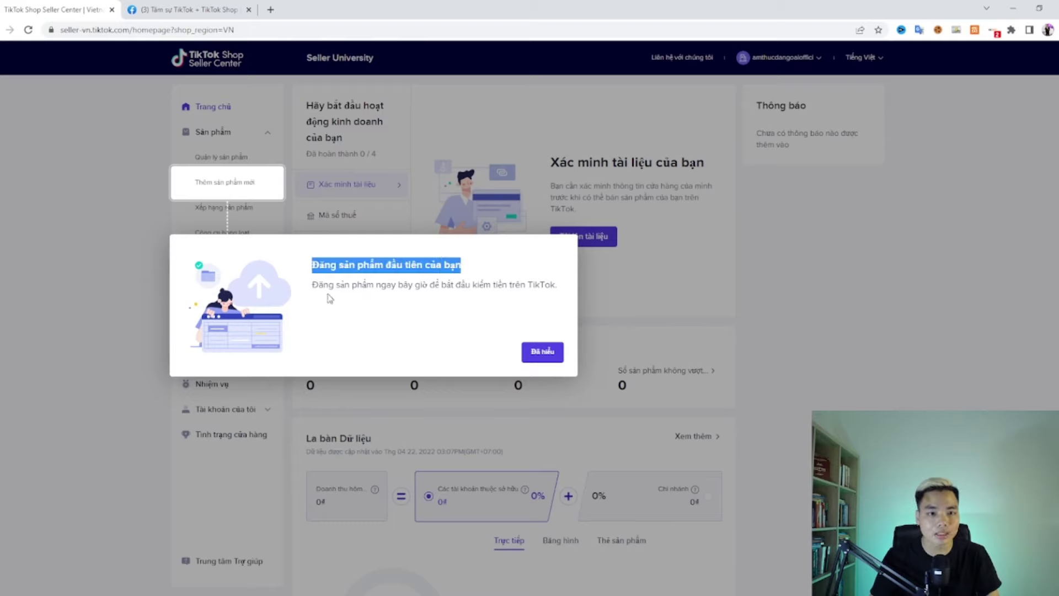
{"action": "left_click_drag", "start_coordinate": [312, 285], "coordinate": [556, 295]}
{"action": "left_click", "coordinate": [552, 324]}
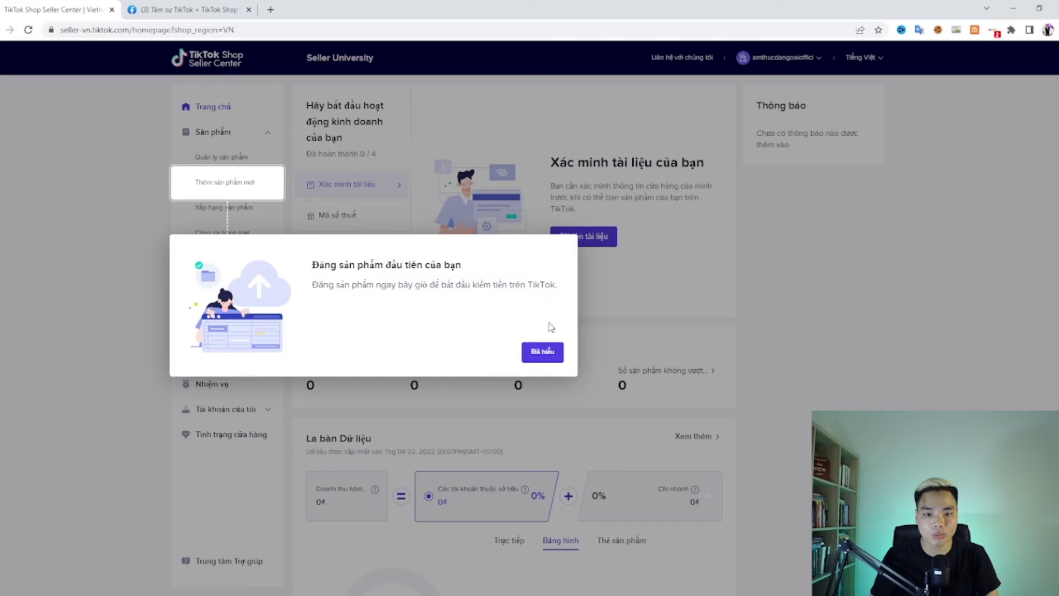
{"action": "left_click", "coordinate": [542, 353]}
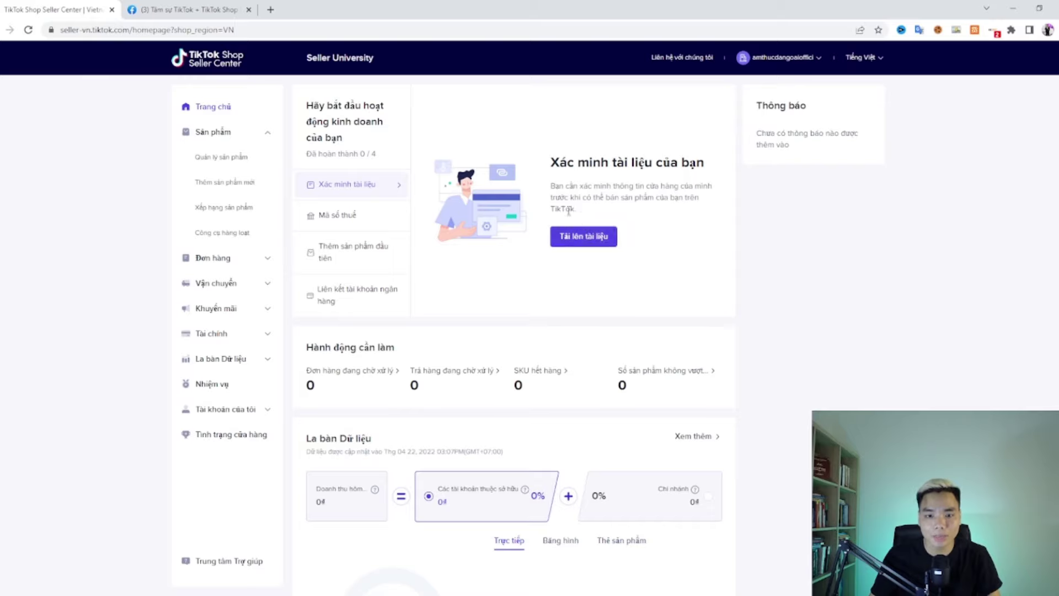
{"action": "left_click", "coordinate": [583, 237]}
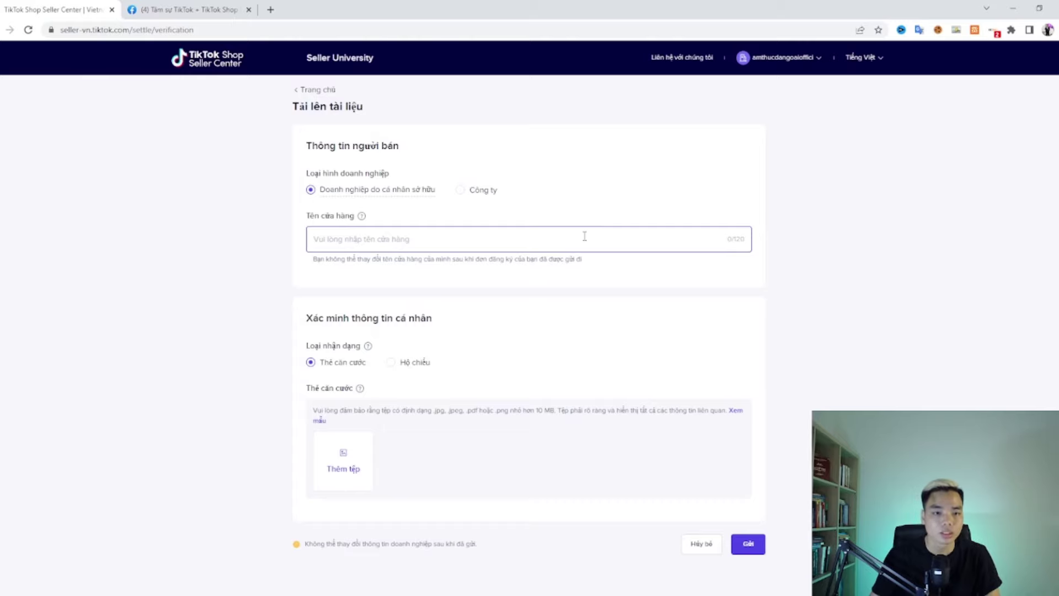
Step: Enter a store name beginning 'Cửa hang của' in the 'Tên cửa hàng' field
{"action": "left_click", "coordinate": [378, 239]}
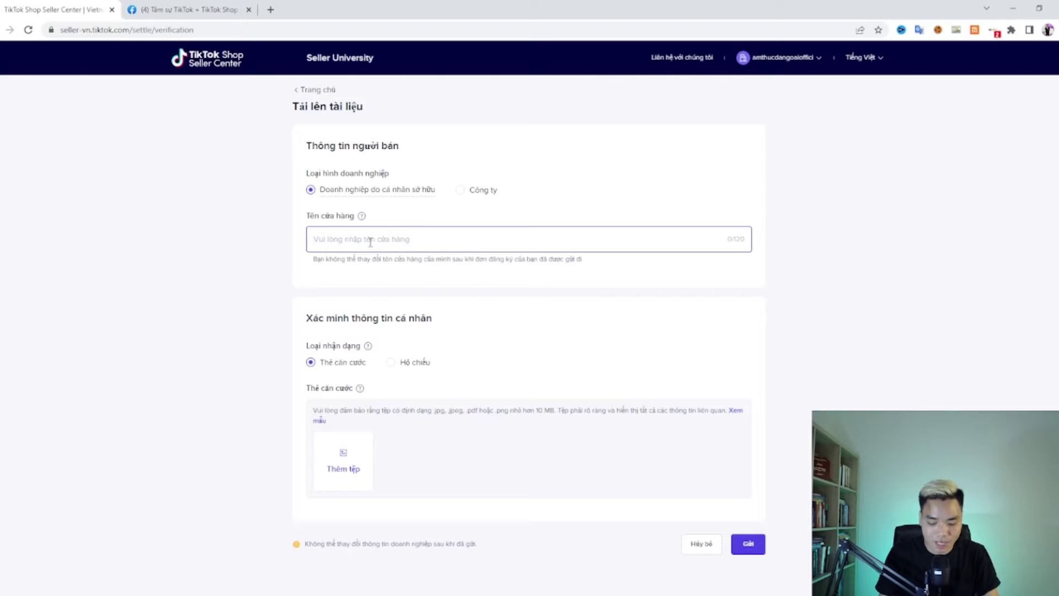
{"action": "left_click", "coordinate": [370, 241]}
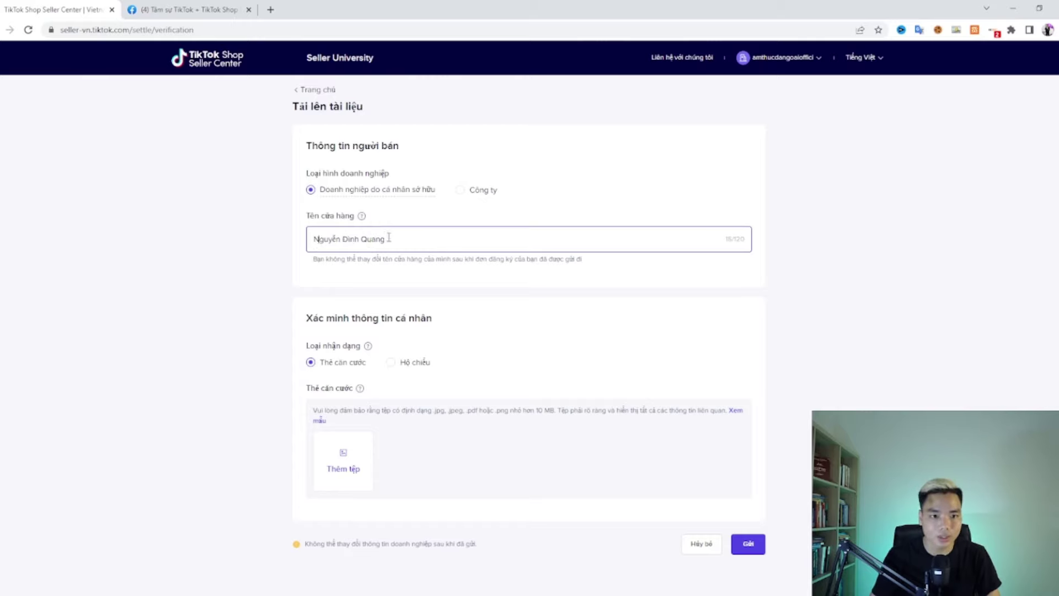
{"action": "type", "text": "Cửa han"}
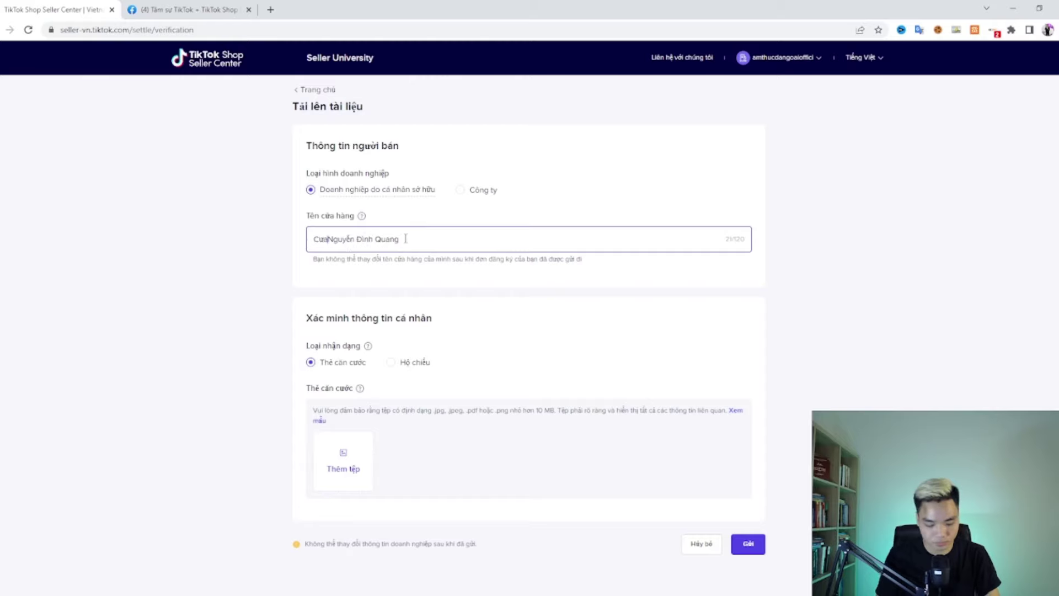
{"action": "type", "text": "g của"}
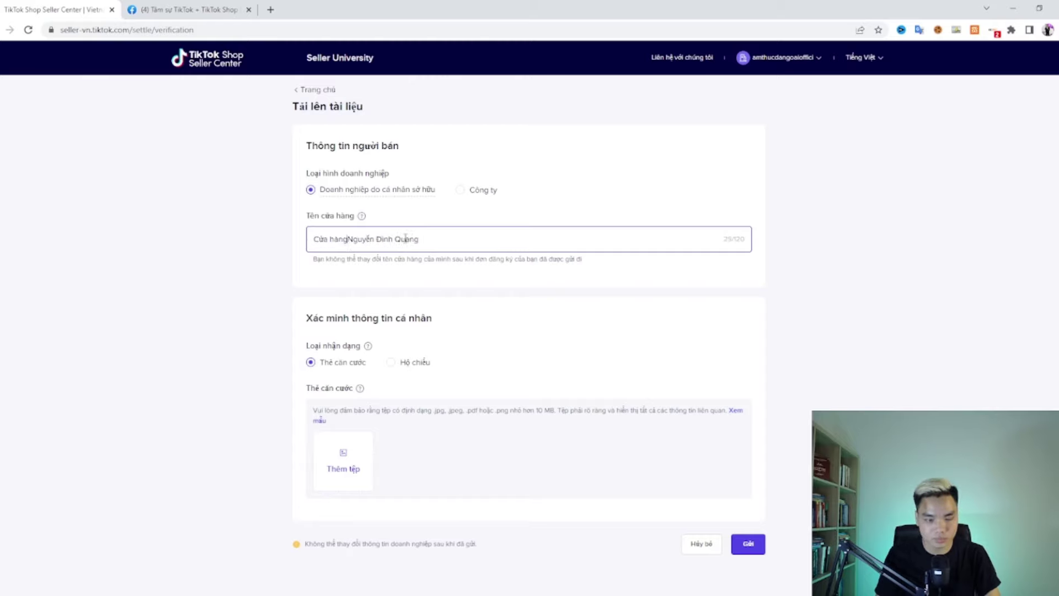
{"action": "left_click", "coordinate": [565, 284]}
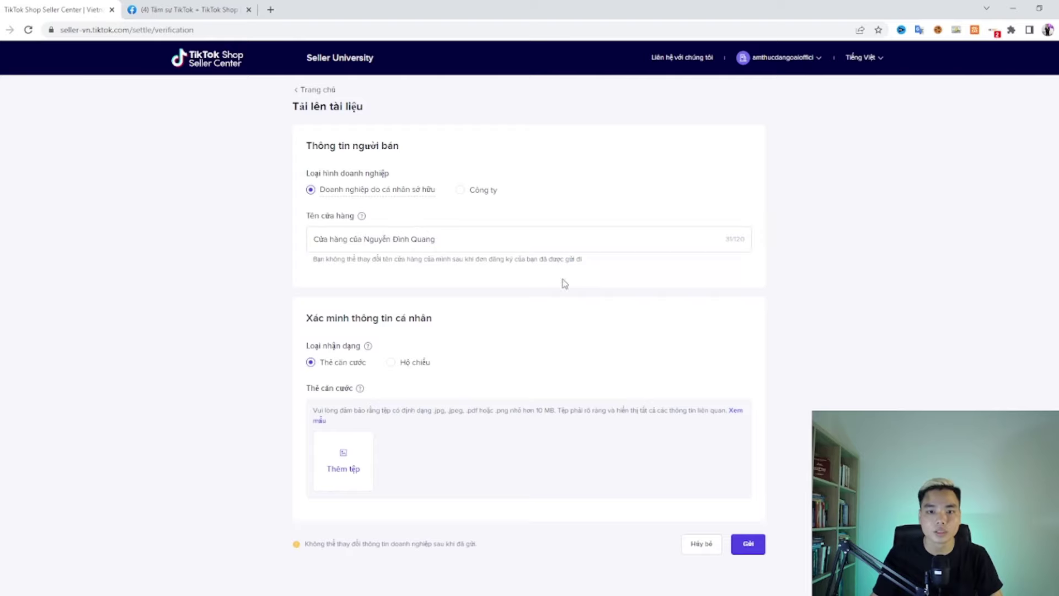
{"action": "left_click", "coordinate": [561, 246]}
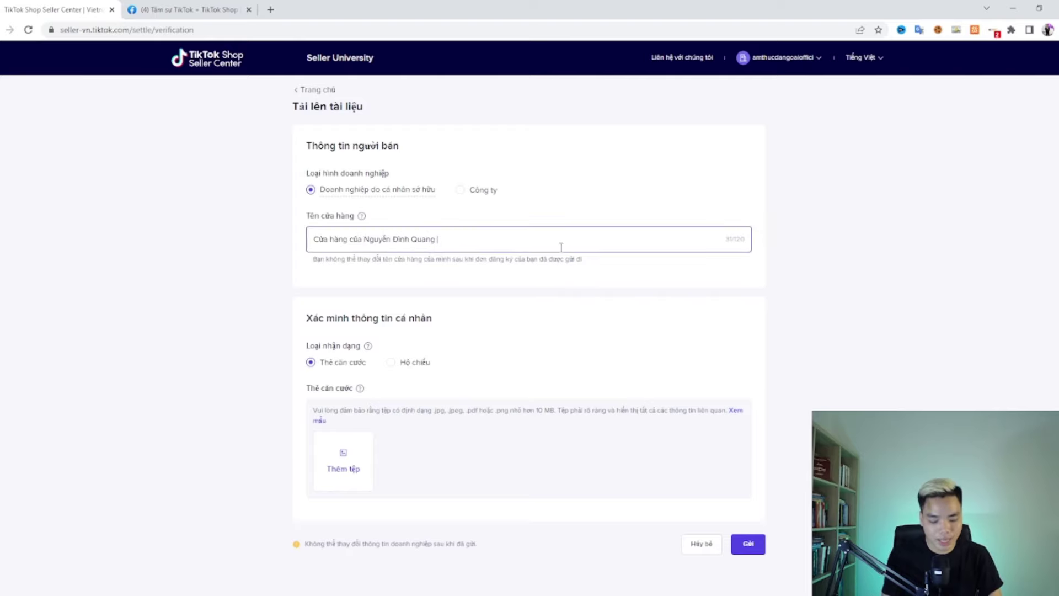
{"action": "left_click", "coordinate": [566, 195]}
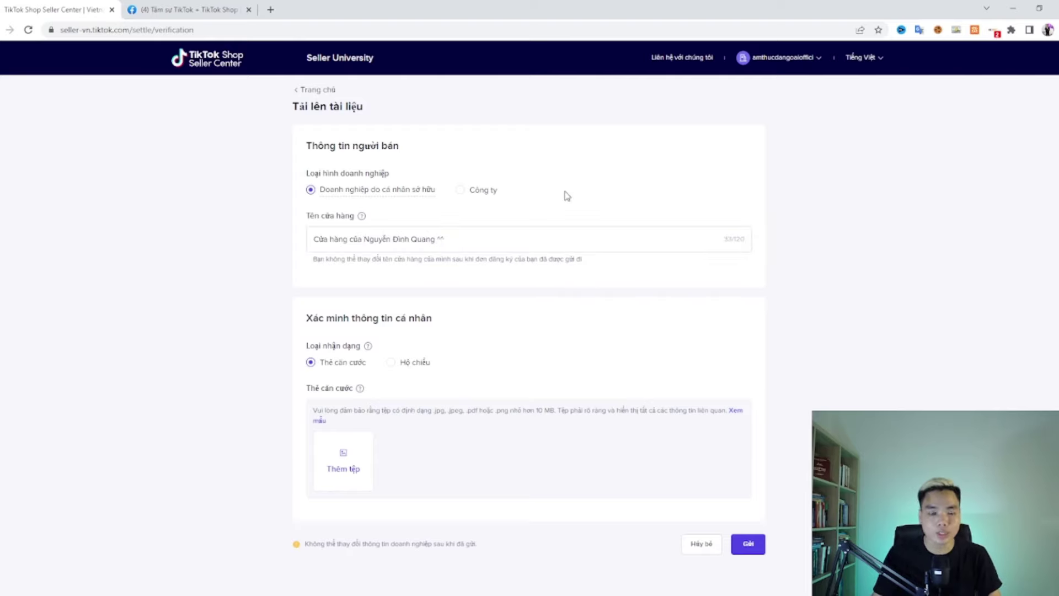
{"action": "left_click", "coordinate": [466, 247]}
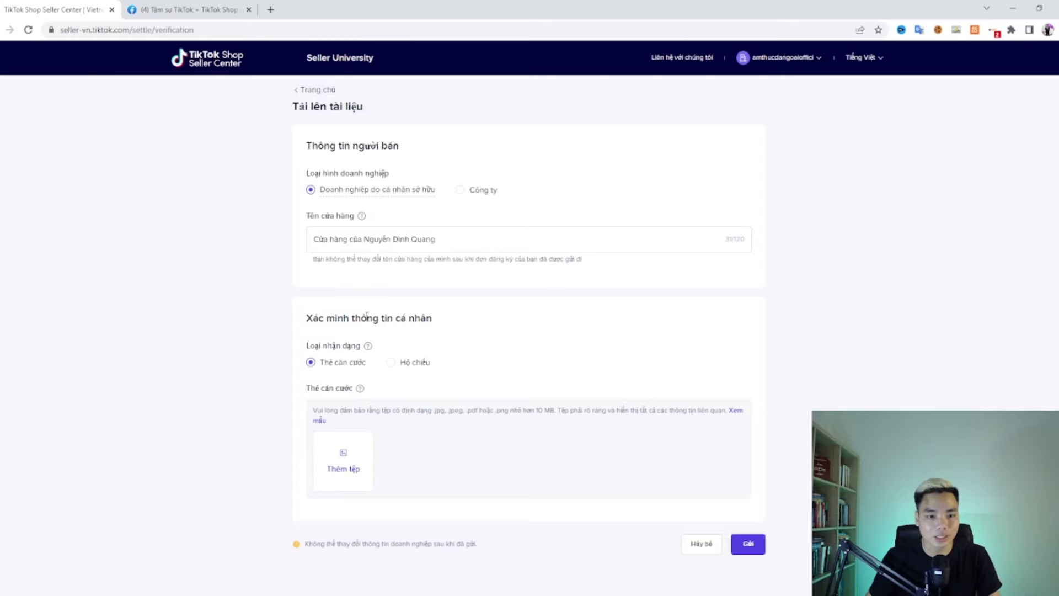
Step: Try 'Hộ chiếu' as the identification type, then switch back to 'Thẻ căn cước'
{"action": "scroll", "coordinate": [325, 329], "scroll_direction": "down", "scroll_amount": 1}
{"action": "left_click_drag", "start_coordinate": [309, 302], "coordinate": [400, 307]}
{"action": "left_click", "coordinate": [414, 306]}
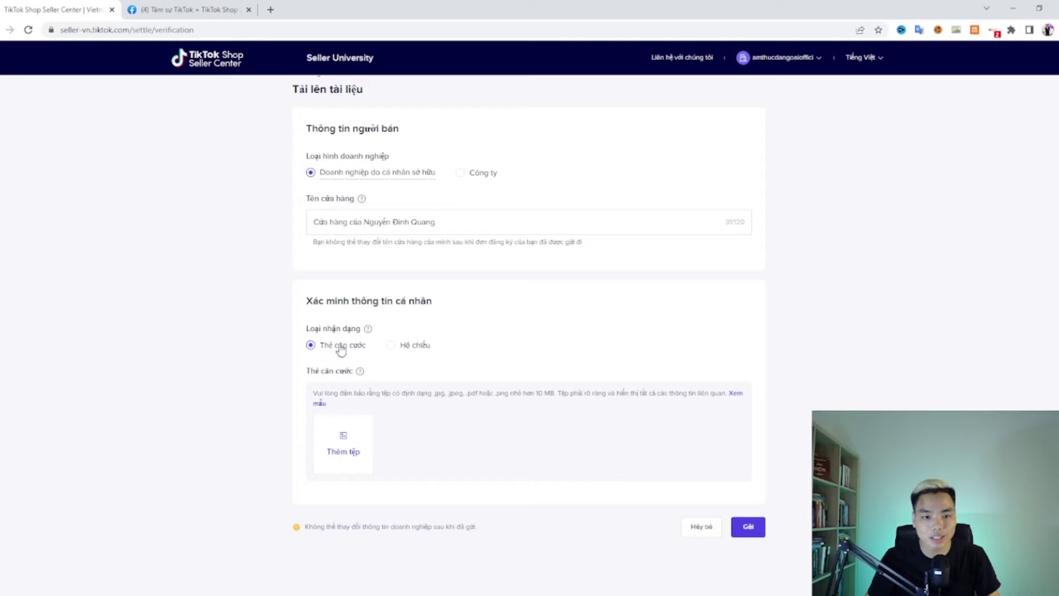
{"action": "left_click", "coordinate": [394, 349]}
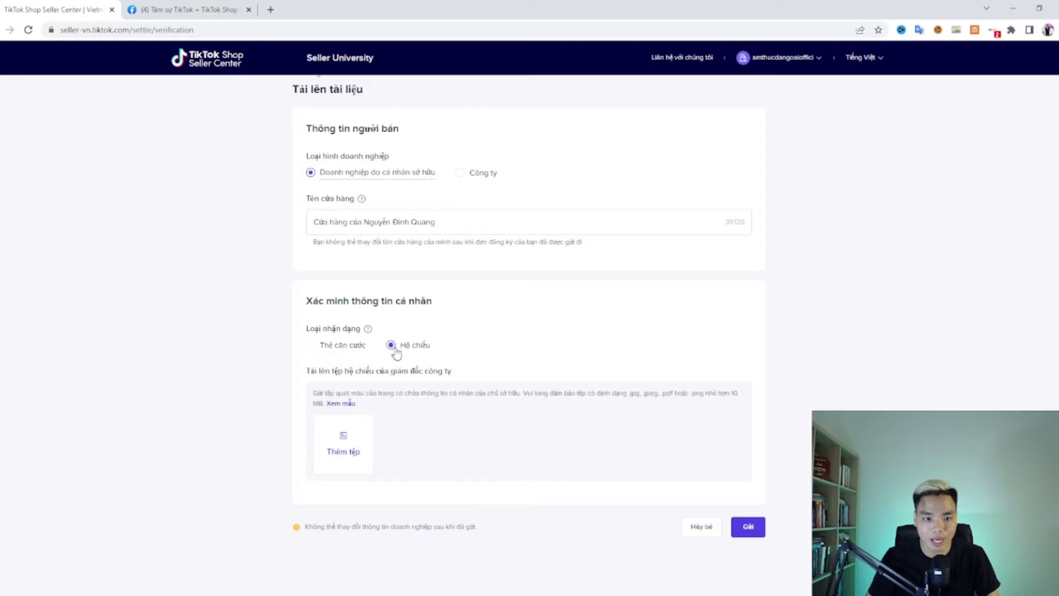
{"action": "left_click", "coordinate": [339, 348]}
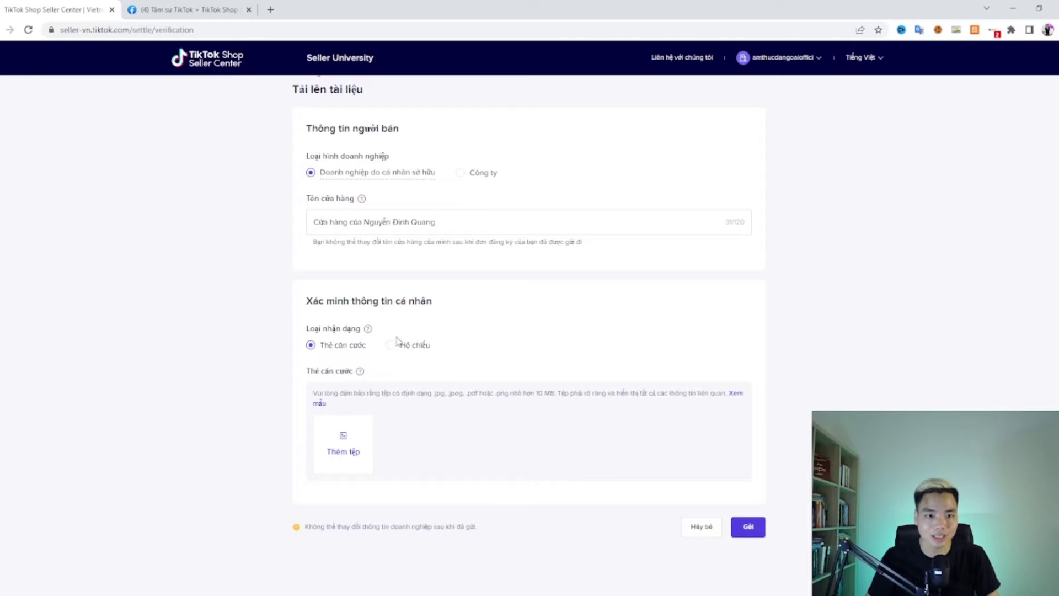
{"action": "left_click_drag", "start_coordinate": [306, 158], "coordinate": [436, 176]}
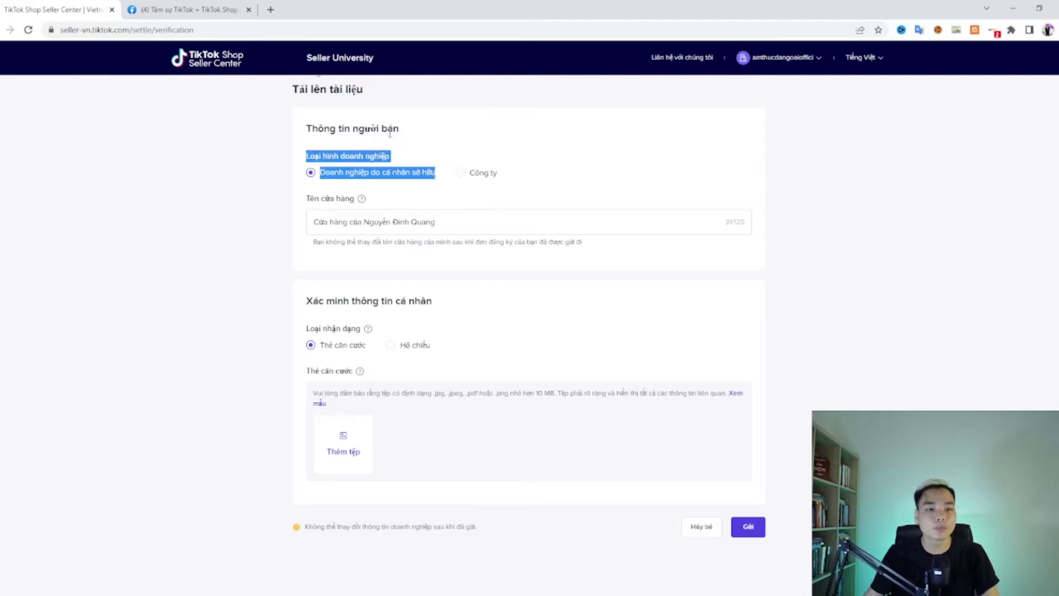
{"action": "left_click", "coordinate": [390, 133]}
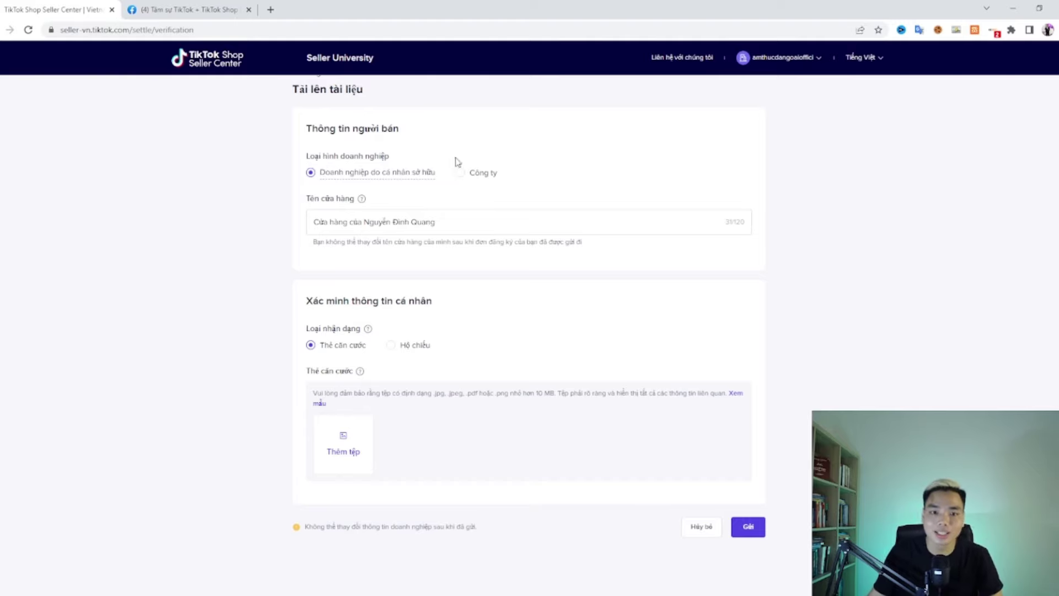
Step: Set the business type to 'Công ty' and review the company registration upload requirements
{"action": "left_click", "coordinate": [463, 174]}
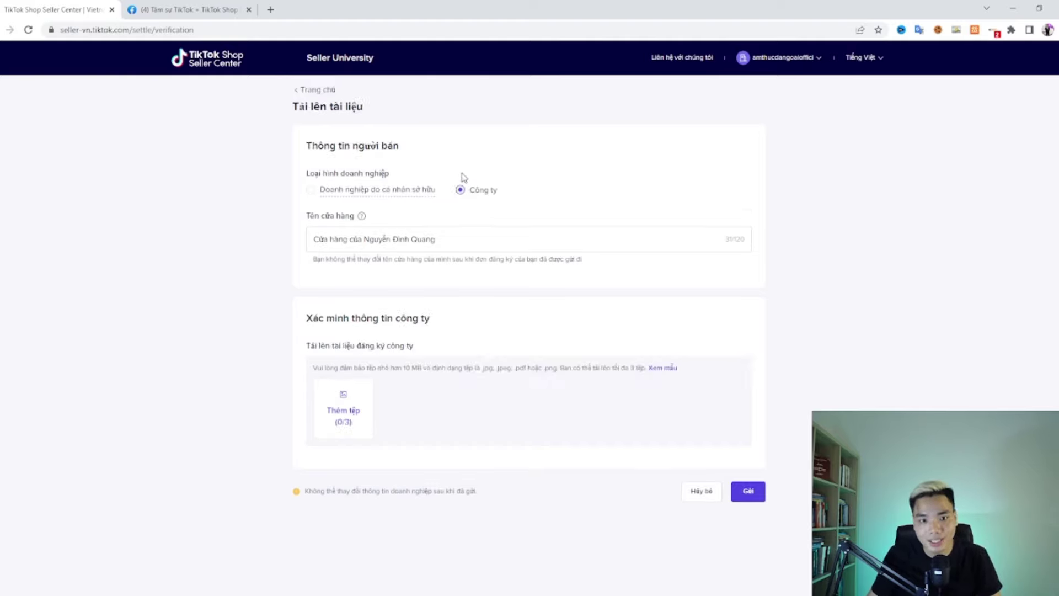
{"action": "left_click", "coordinate": [436, 239]}
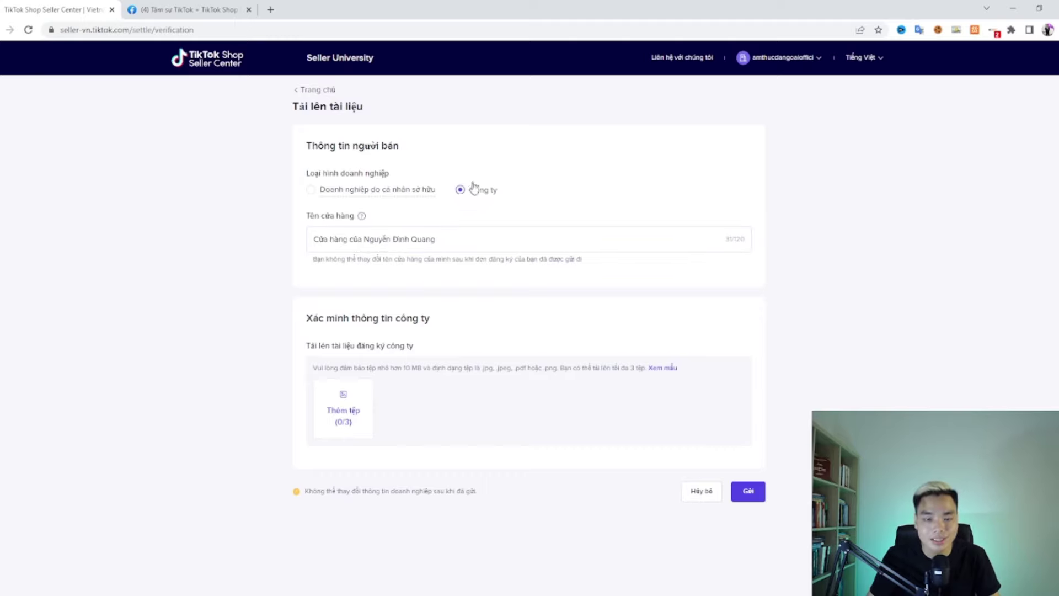
{"action": "left_click", "coordinate": [364, 191]}
{"action": "left_click", "coordinate": [474, 200]}
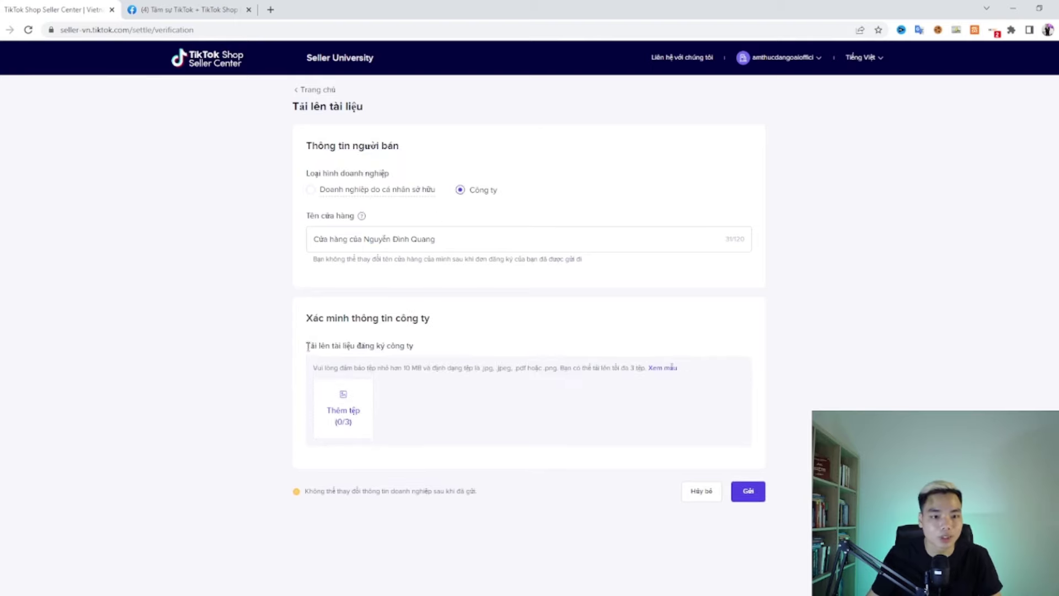
{"action": "left_click_drag", "start_coordinate": [307, 348], "coordinate": [418, 355]}
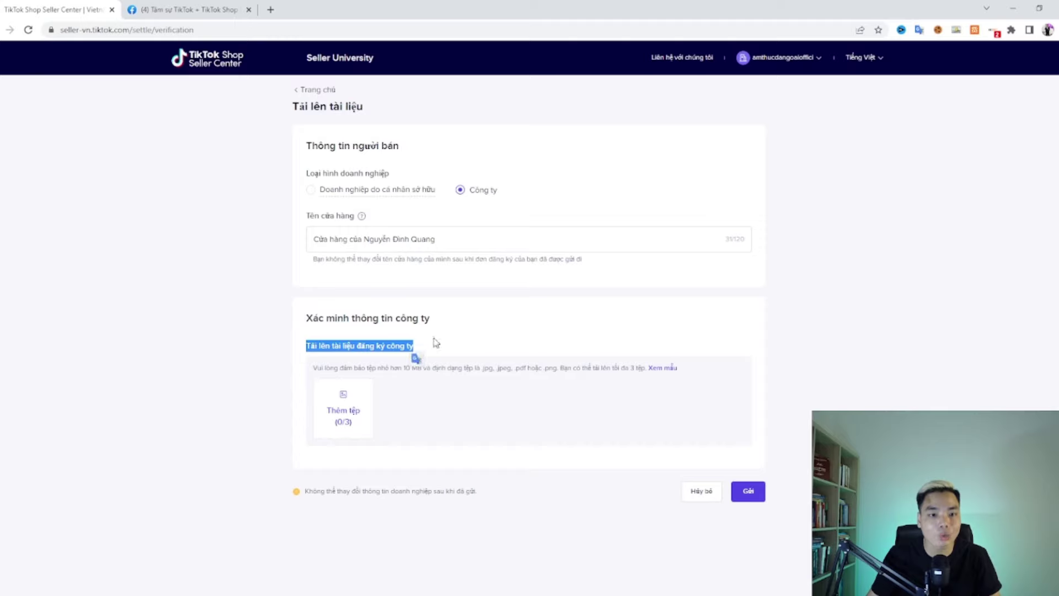
{"action": "left_click_drag", "start_coordinate": [307, 318], "coordinate": [418, 318]}
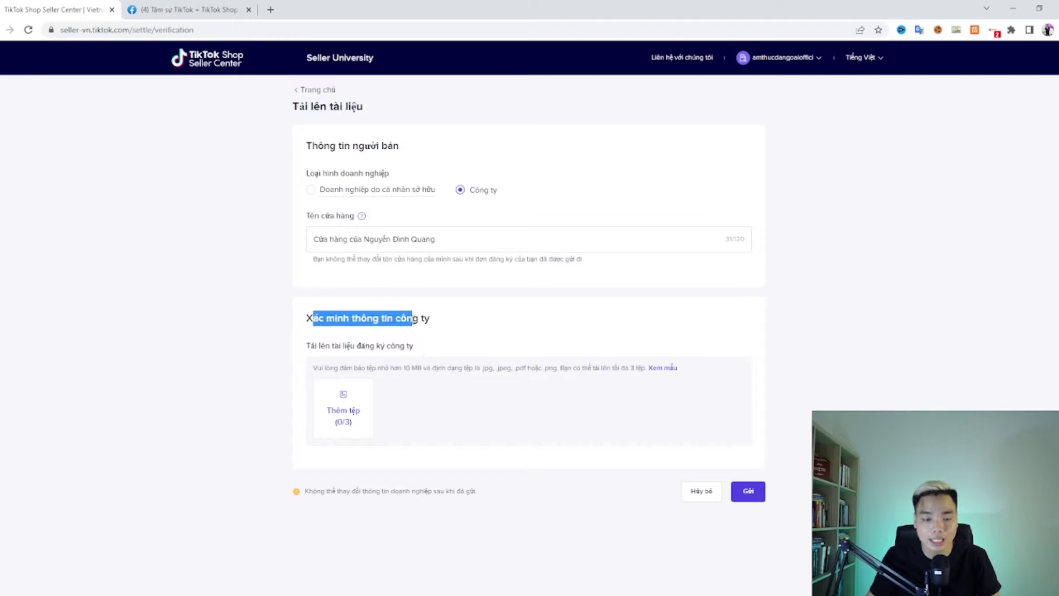
{"action": "left_click", "coordinate": [431, 318]}
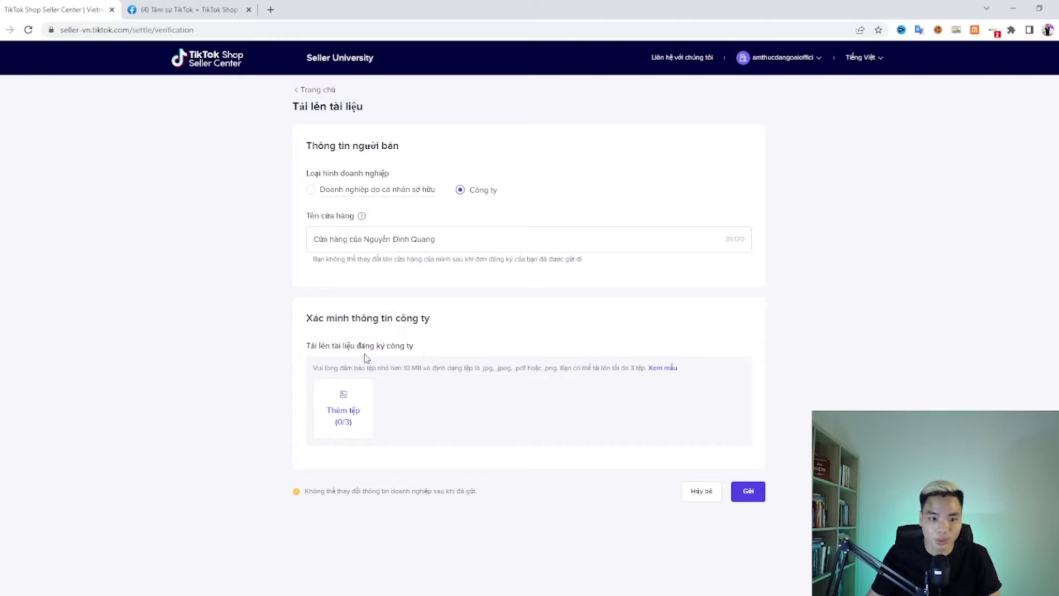
{"action": "left_click_drag", "start_coordinate": [312, 368], "coordinate": [641, 366]}
{"action": "left_click", "coordinate": [566, 368]}
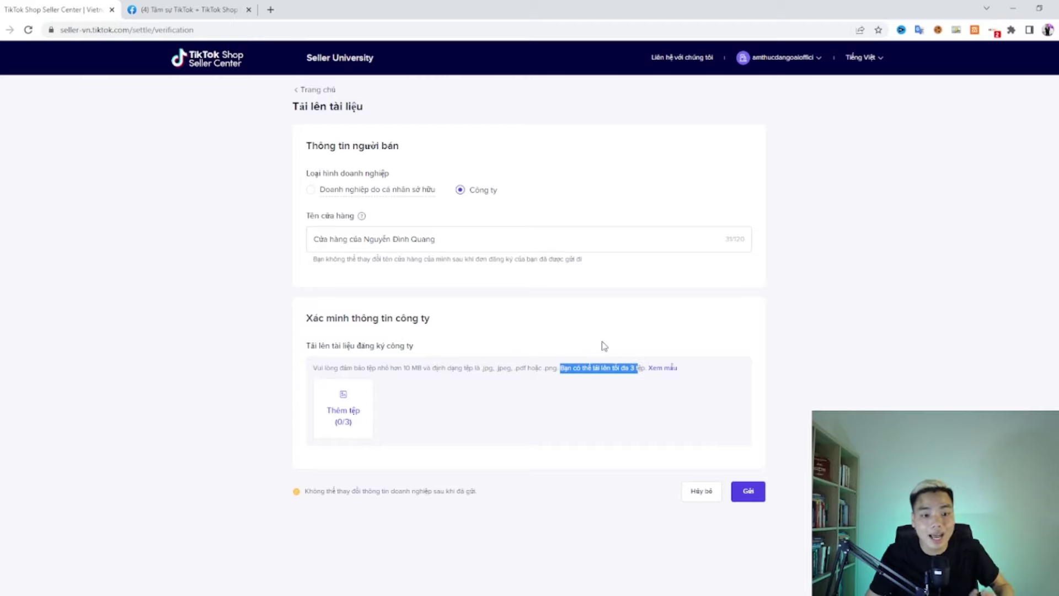
{"action": "left_click", "coordinate": [603, 345]}
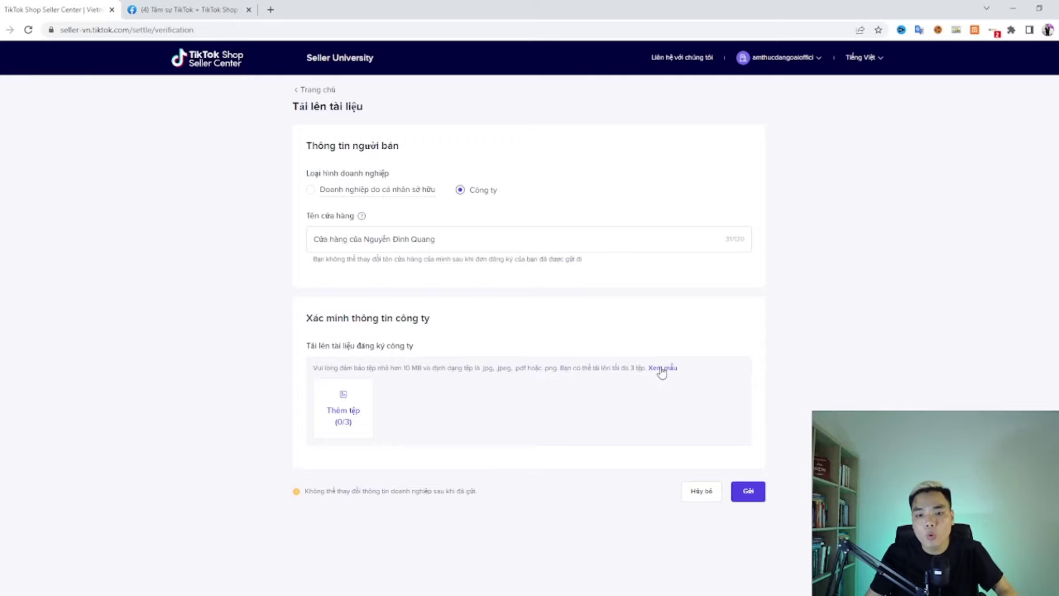
Step: Preview the sample business registration certificate via 'Xem mẫu', zooming in, then close it
{"action": "left_click", "coordinate": [661, 368]}
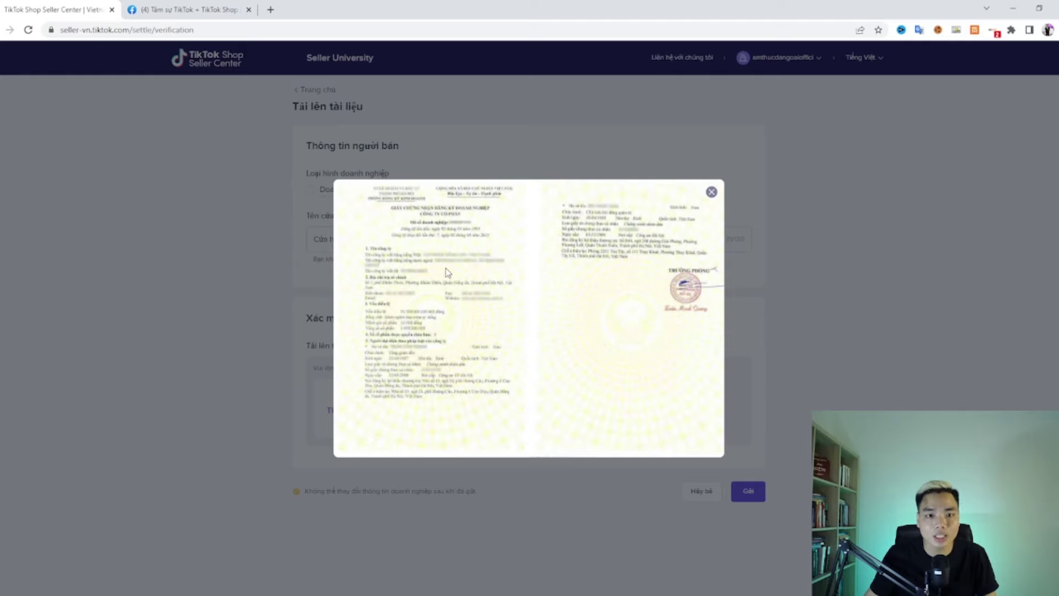
{"action": "key", "text": "ctrl+plus"}
{"action": "key", "text": "ctrl+plus"}
{"action": "key", "text": "ctrl+minus"}
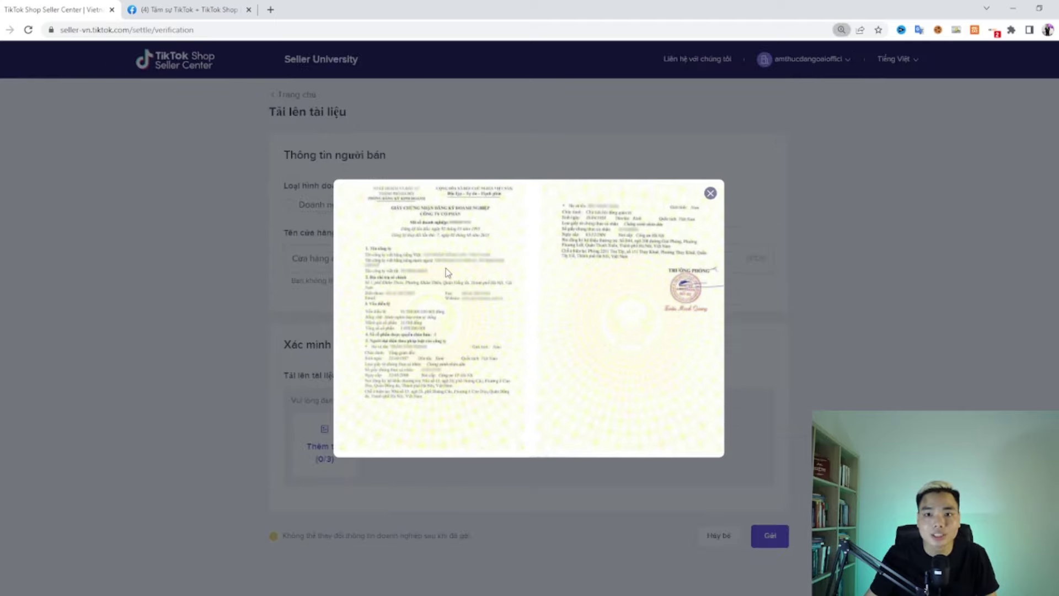
{"action": "key", "text": "ctrl+minus"}
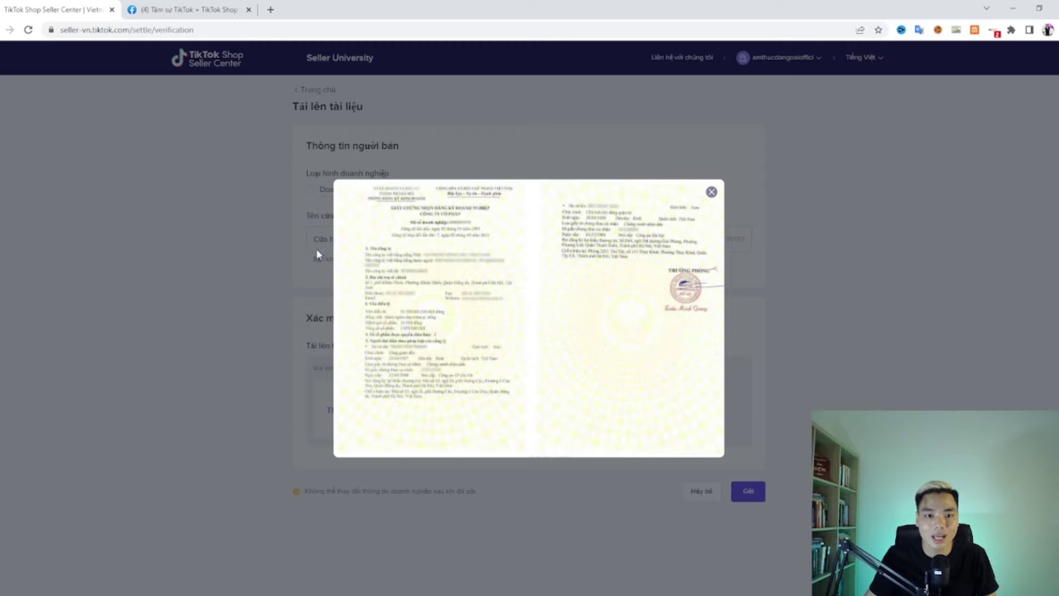
{"action": "left_click", "coordinate": [795, 236]}
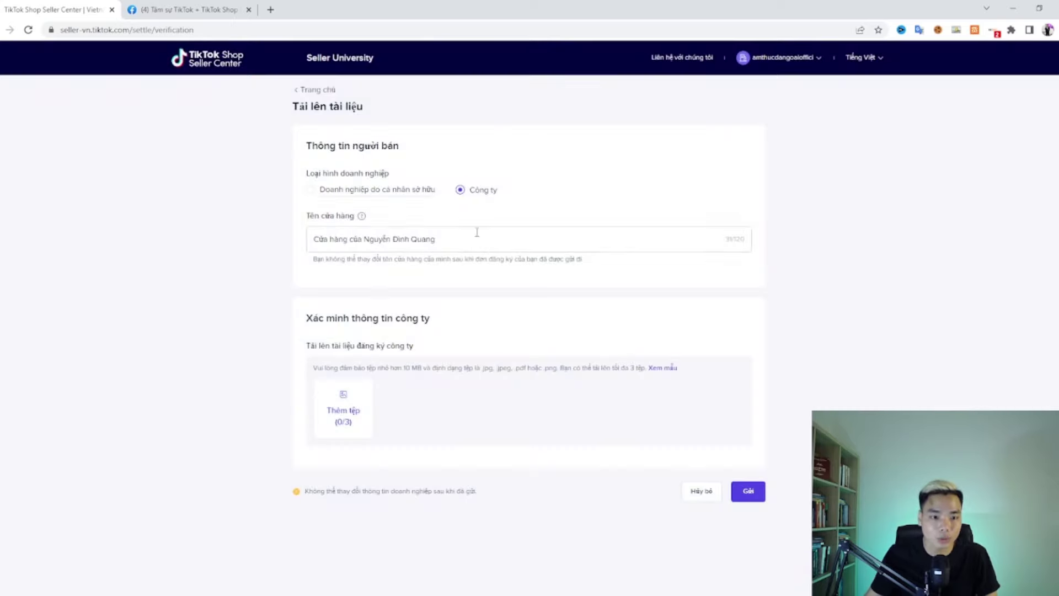
Step: Switch back to individually owned business and upload an ID-card image
{"action": "left_click", "coordinate": [359, 190]}
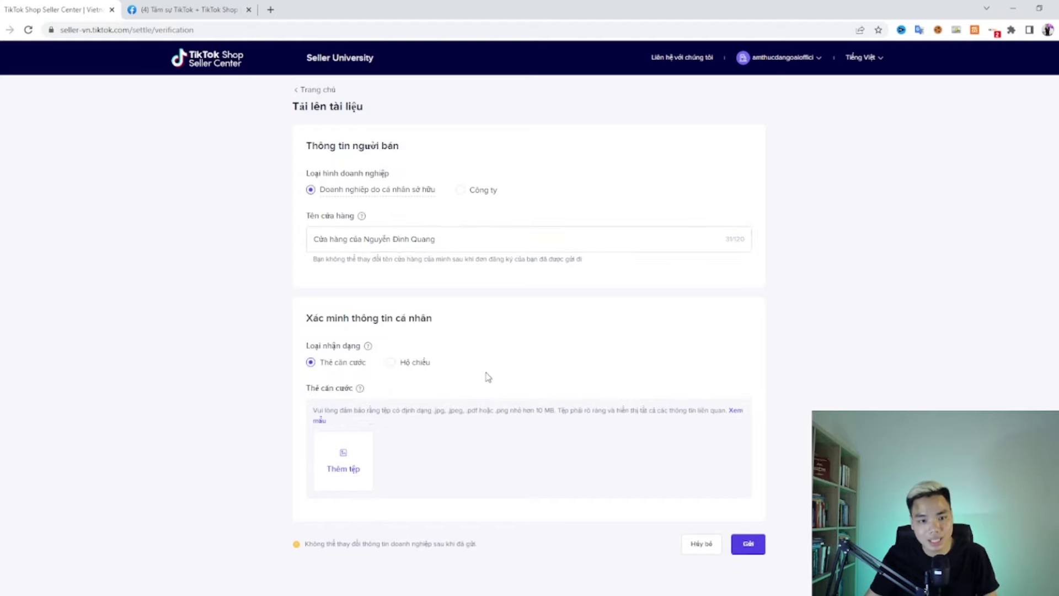
{"action": "scroll", "coordinate": [487, 376], "scroll_direction": "down", "scroll_amount": 1}
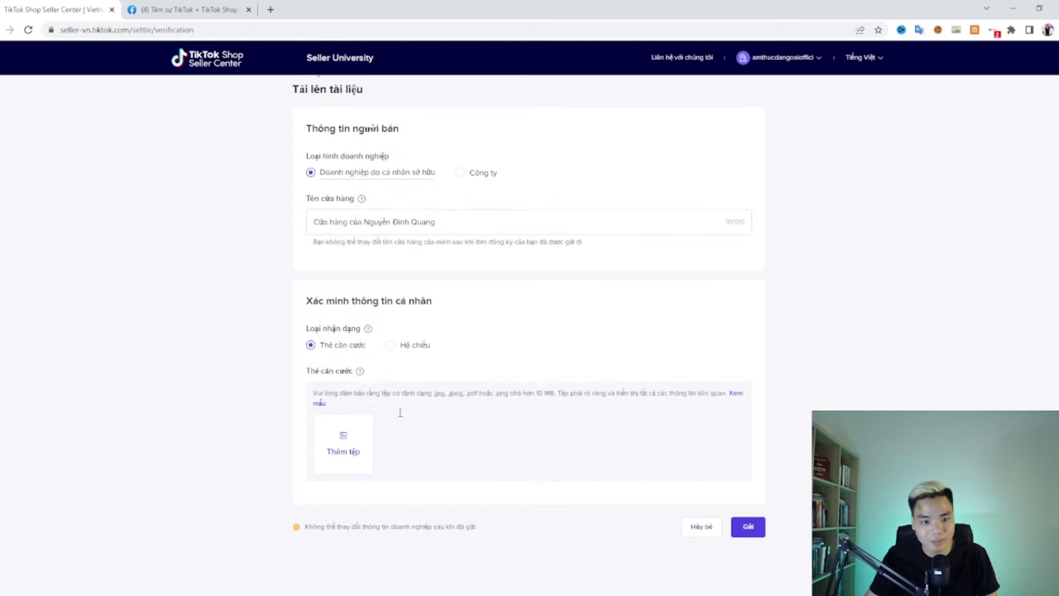
{"action": "left_click", "coordinate": [355, 449]}
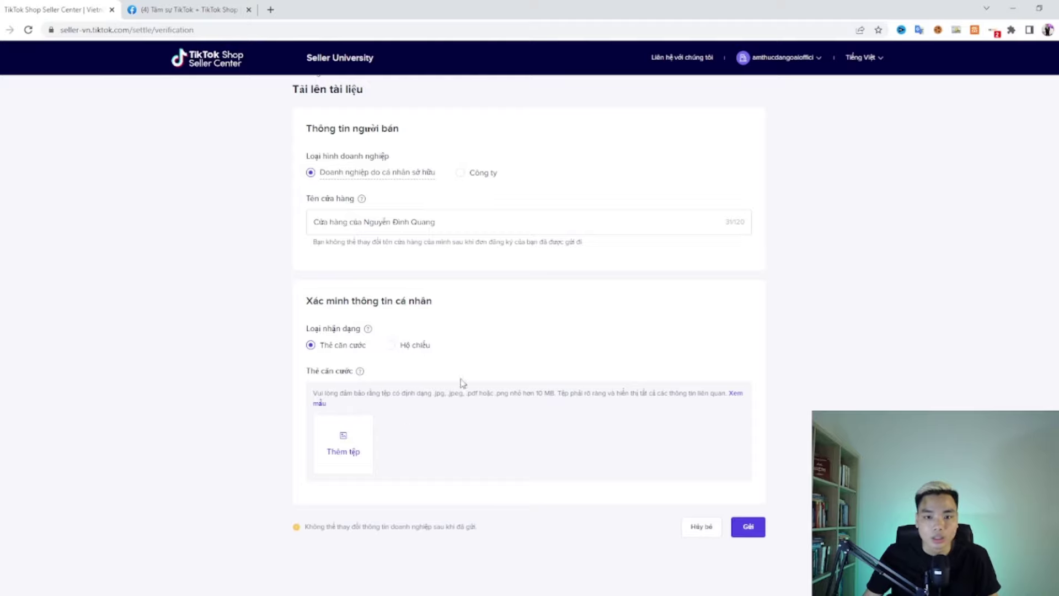
Step: View the sample ID card, dismiss the 'Cảnh báo' warning, and delete the uploaded ID-card image
{"action": "left_click", "coordinate": [736, 396]}
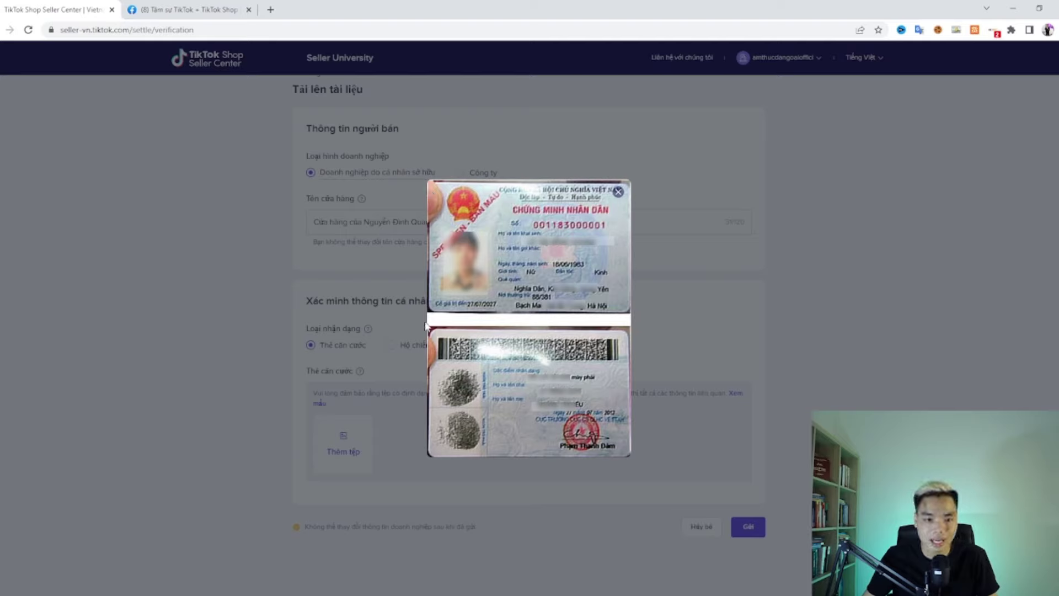
{"action": "left_click", "coordinate": [716, 356]}
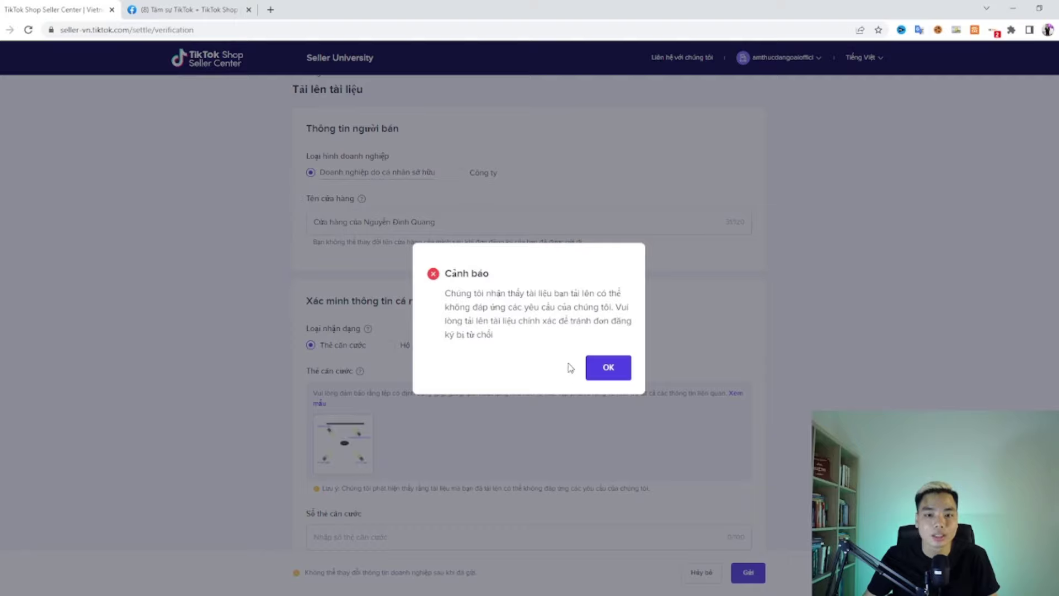
{"action": "left_click", "coordinate": [610, 368]}
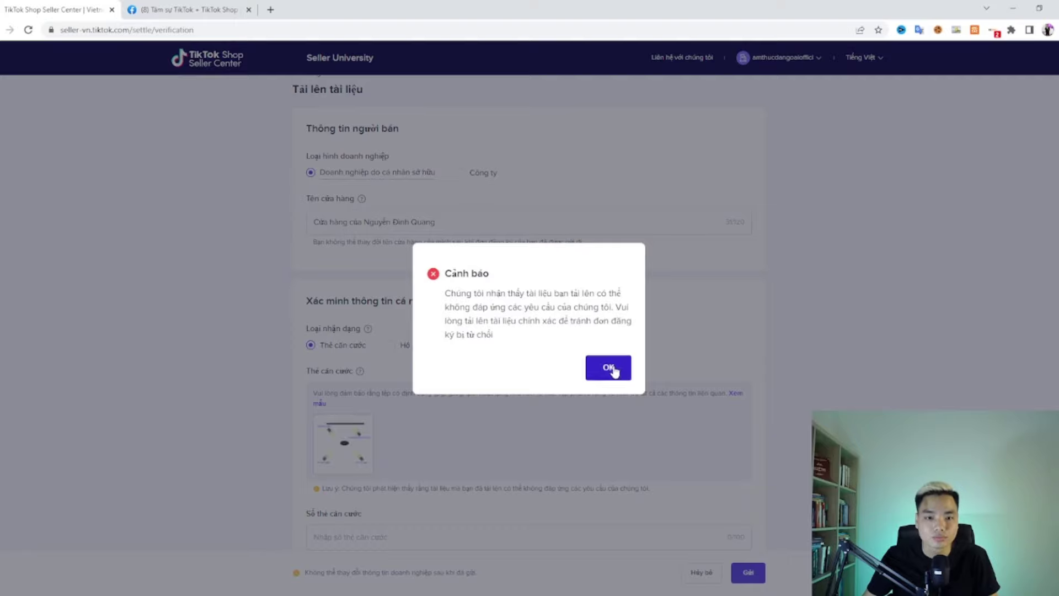
{"action": "left_click", "coordinate": [355, 444]}
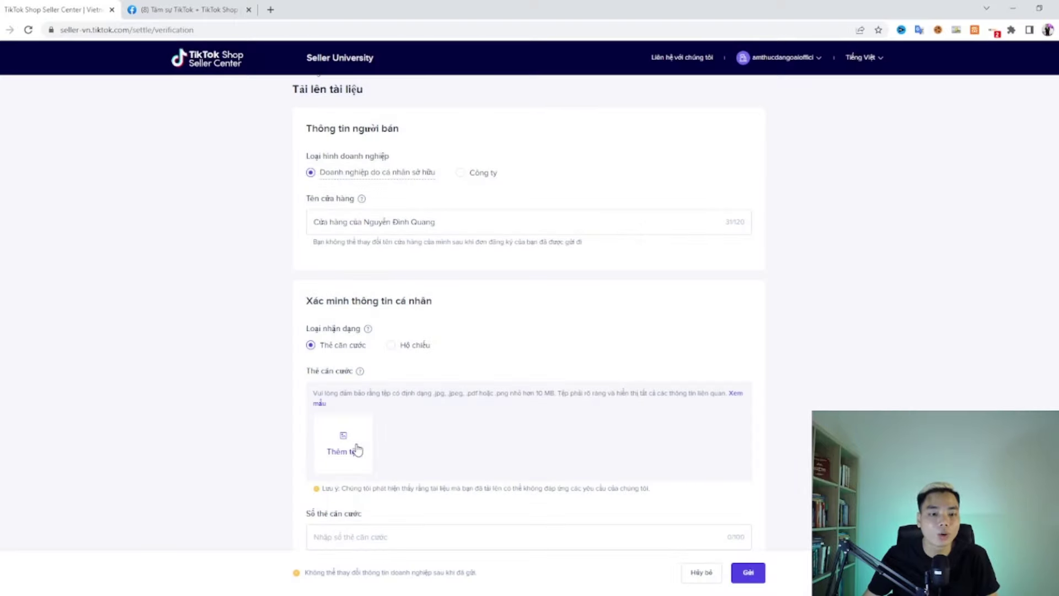
Step: Go to canva.com in a new tab, create a blank 'Bài đăng Facebook' design, and show Uploads
{"action": "left_click", "coordinate": [270, 9]}
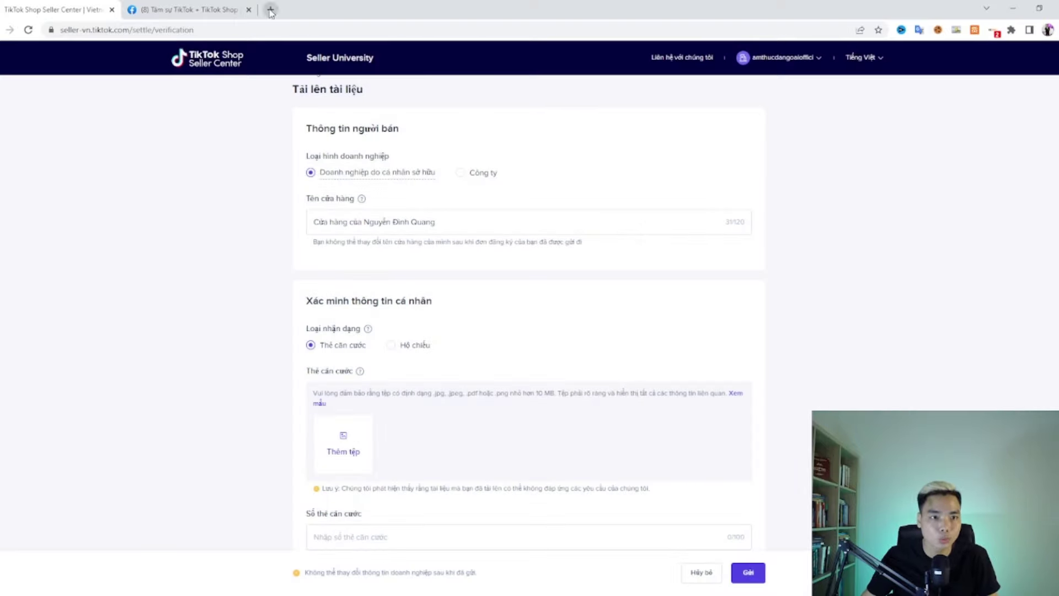
{"action": "type", "text": "canva.com/vi_vn/"}
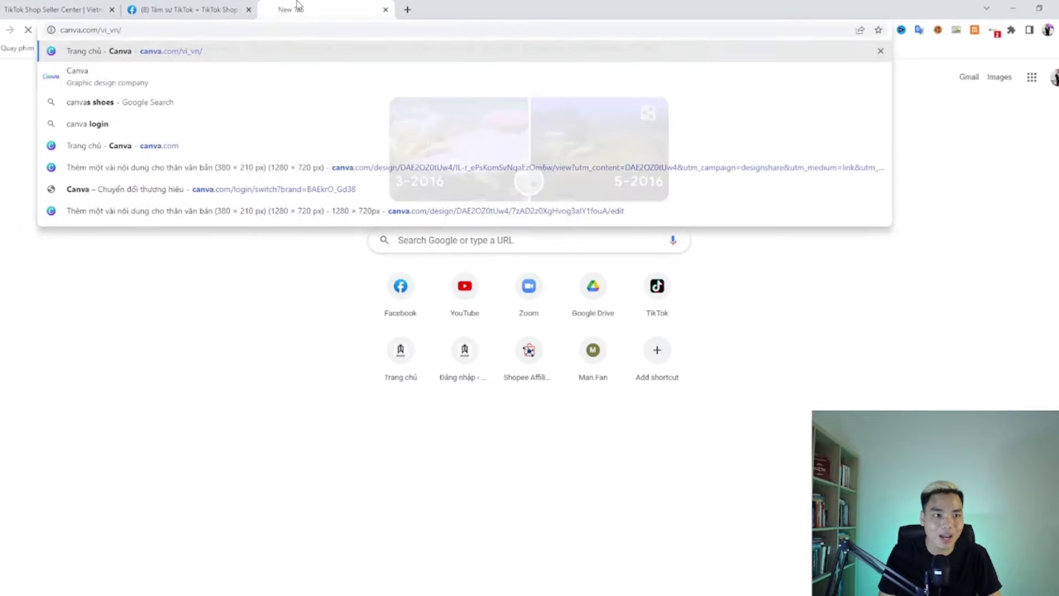
{"action": "key", "text": "Return"}
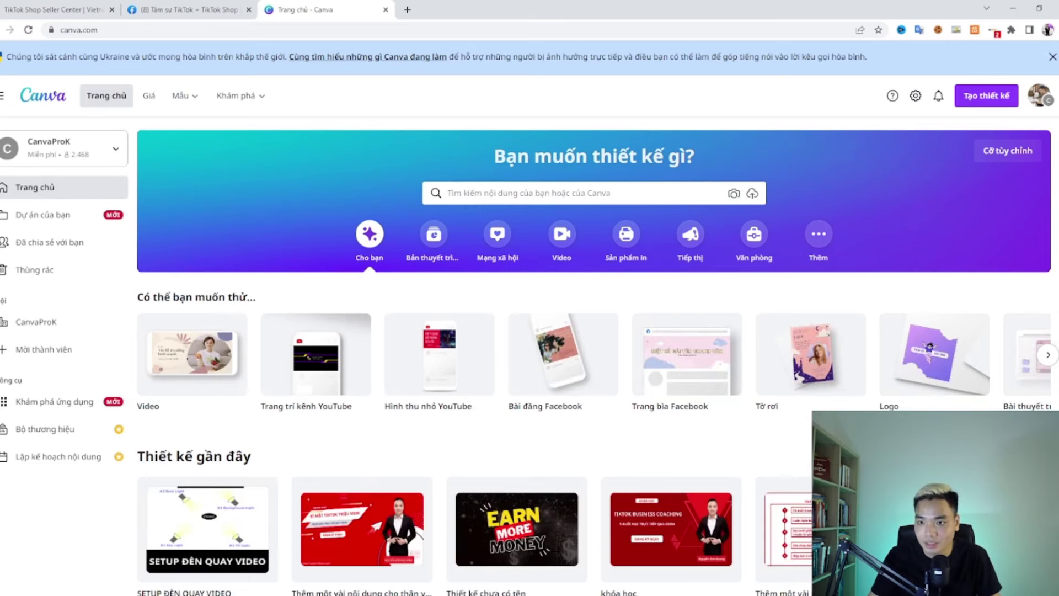
{"action": "left_click", "coordinate": [972, 99]}
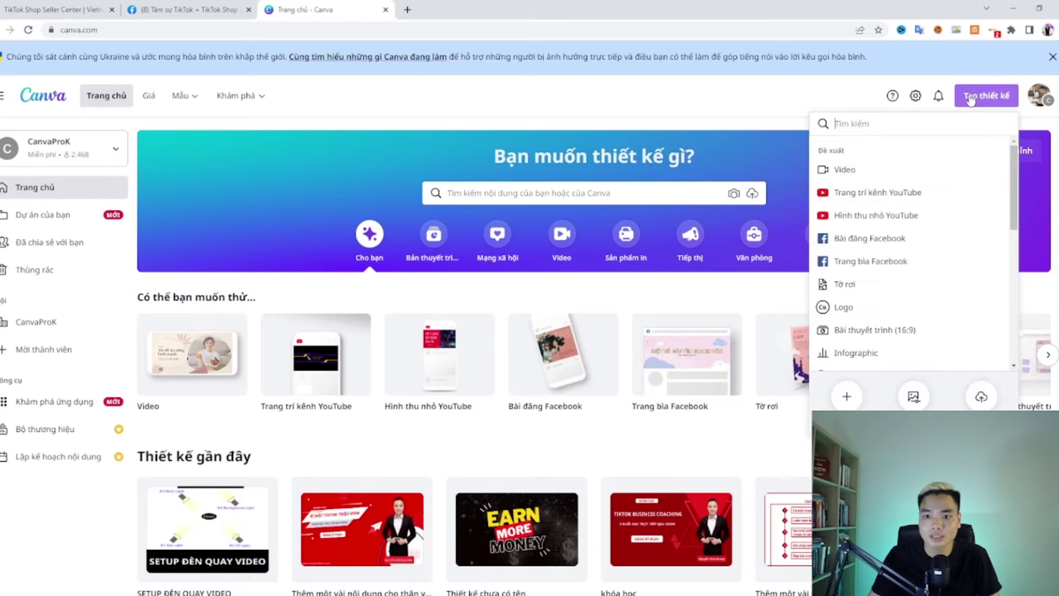
{"action": "left_click", "coordinate": [895, 242]}
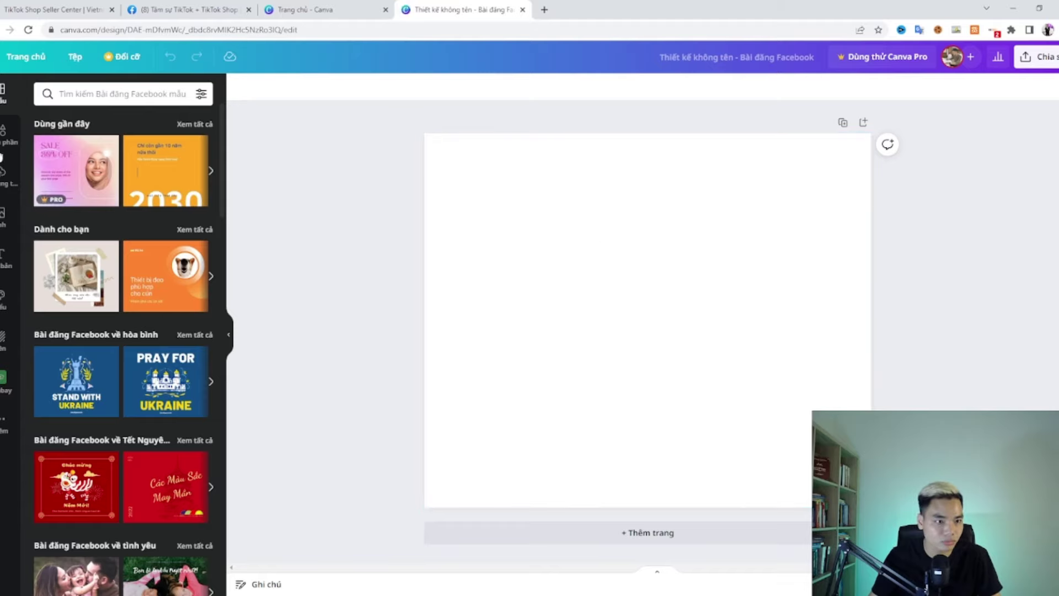
{"action": "left_click", "coordinate": [3, 174]}
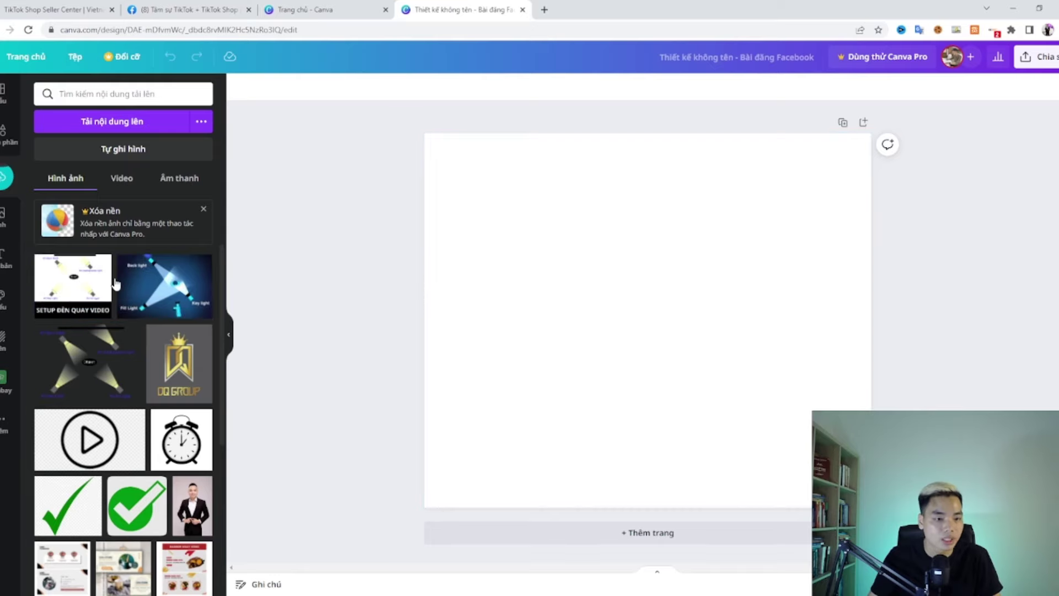
Step: Add the SETUP lighting diagram and blue lighting image, then move, resize and crop the blue image
{"action": "left_click", "coordinate": [84, 284]}
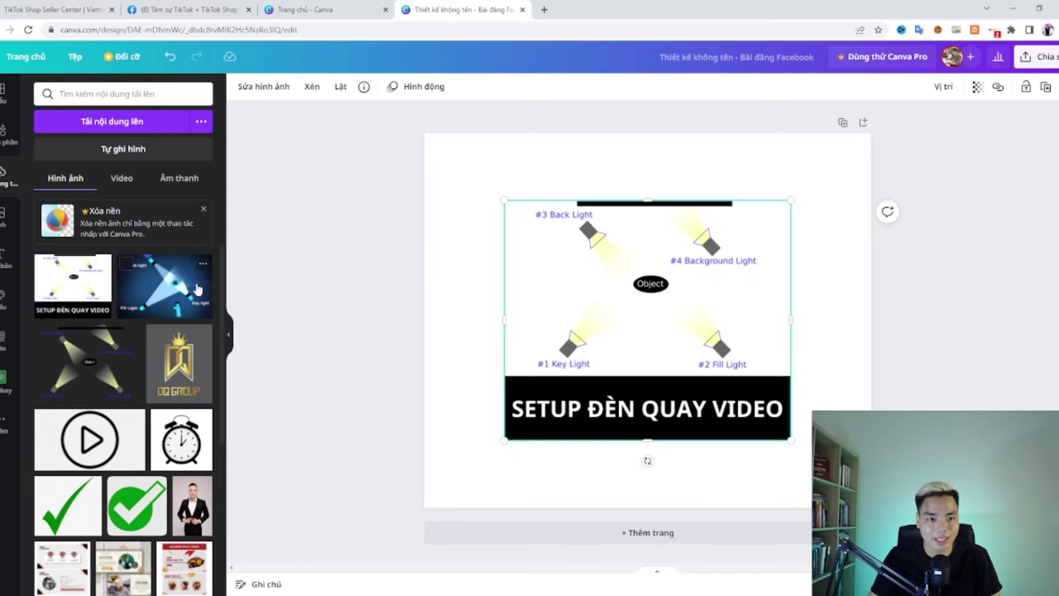
{"action": "left_click", "coordinate": [164, 286]}
{"action": "left_click_drag", "start_coordinate": [697, 315], "coordinate": [710, 419]}
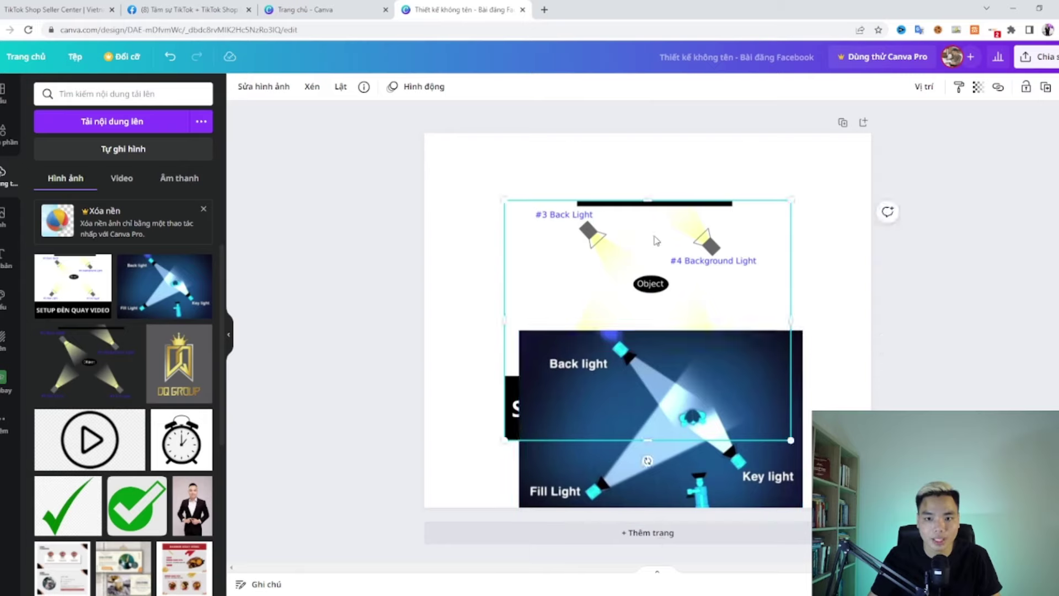
{"action": "left_click_drag", "start_coordinate": [656, 241], "coordinate": [646, 166]}
{"action": "left_click_drag", "start_coordinate": [780, 362], "coordinate": [717, 276]}
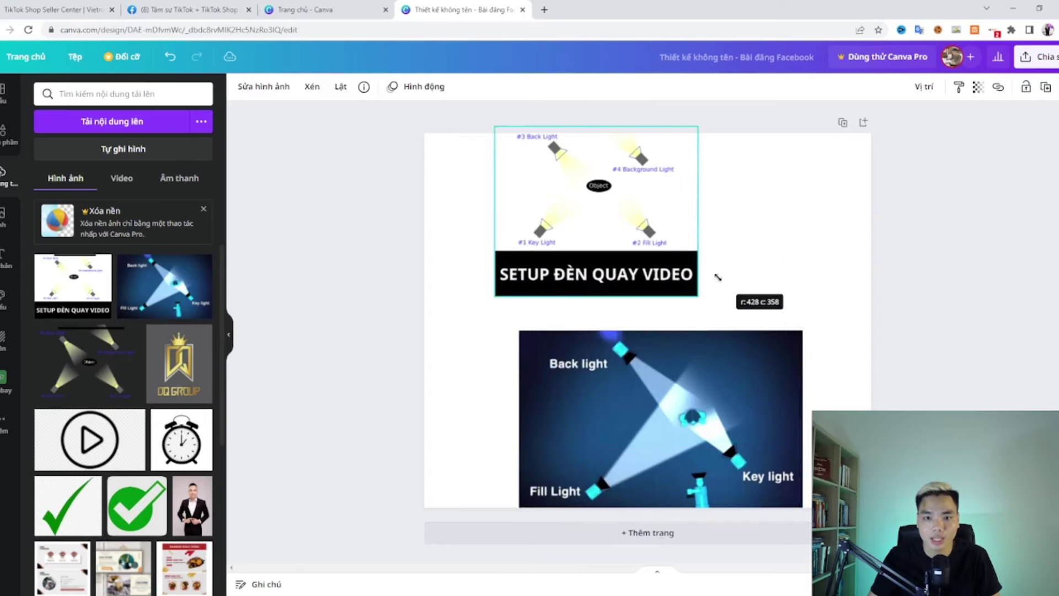
{"action": "left_click_drag", "start_coordinate": [664, 234], "coordinate": [713, 234]}
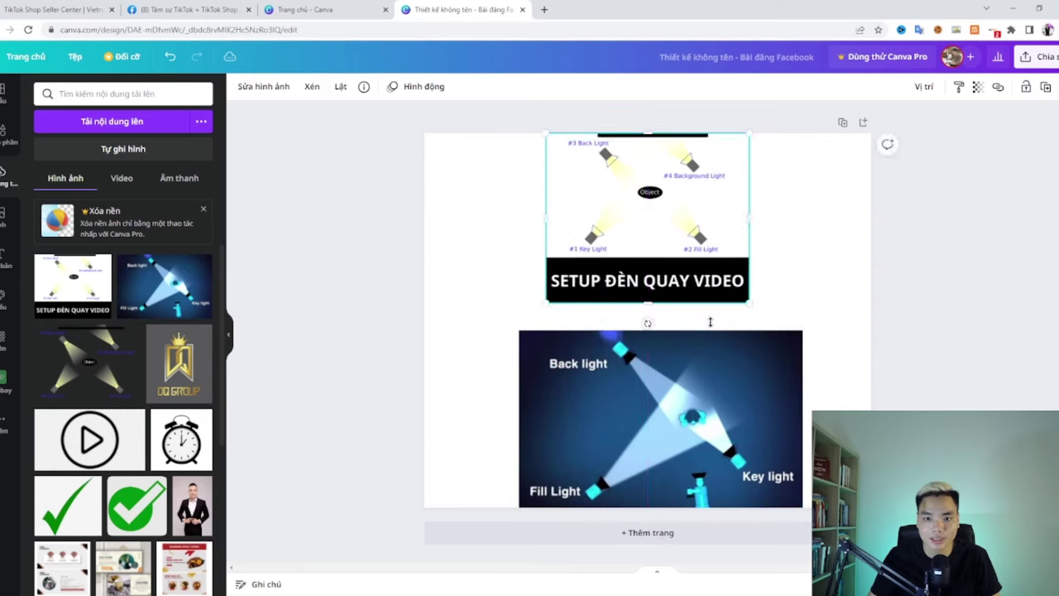
{"action": "left_click", "coordinate": [727, 384]}
{"action": "left_click_drag", "start_coordinate": [727, 383], "coordinate": [735, 373]}
{"action": "left_click_drag", "start_coordinate": [797, 495], "coordinate": [755, 468]}
{"action": "left_click_drag", "start_coordinate": [516, 385], "coordinate": [546, 385]}
{"action": "left_click_drag", "start_coordinate": [652, 403], "coordinate": [652, 396]}
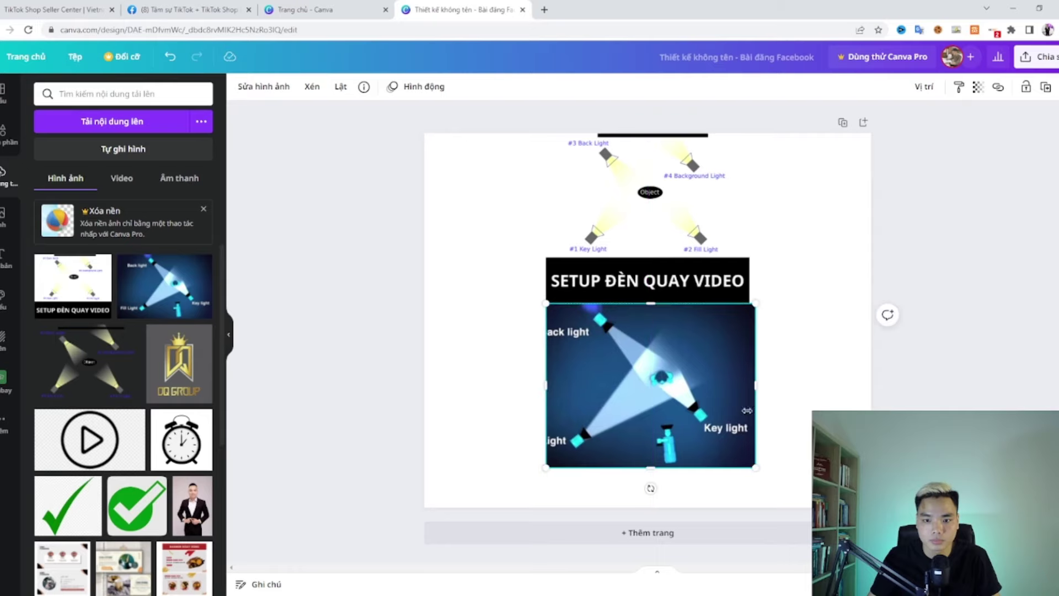
{"action": "left_click_drag", "start_coordinate": [755, 467], "coordinate": [782, 501]}
{"action": "left_click_drag", "start_coordinate": [664, 488], "coordinate": [664, 506]}
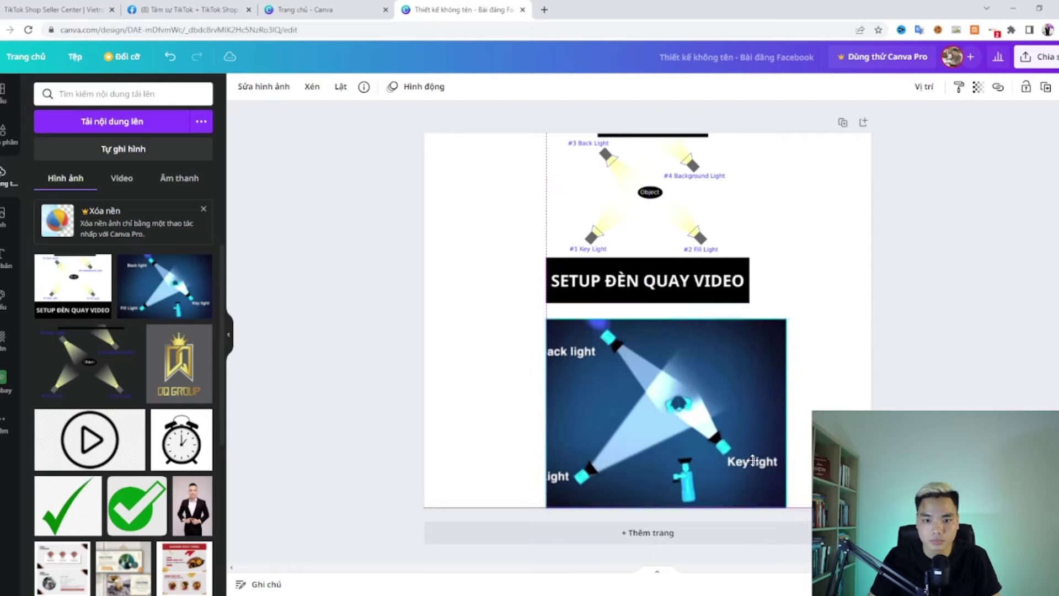
Step: Enlarge and align the SETUP diagram to the blue image's width, then download the post as PNG
{"action": "left_click", "coordinate": [727, 293]}
{"action": "left_click_drag", "start_coordinate": [747, 302], "coordinate": [769, 316]}
{"action": "mouse_move", "coordinate": [741, 282]}
{"action": "left_mouse_down"}
{"action": "mouse_move", "coordinate": [758, 293]}
{"action": "mouse_move", "coordinate": [758, 283]}
{"action": "left_mouse_up"}
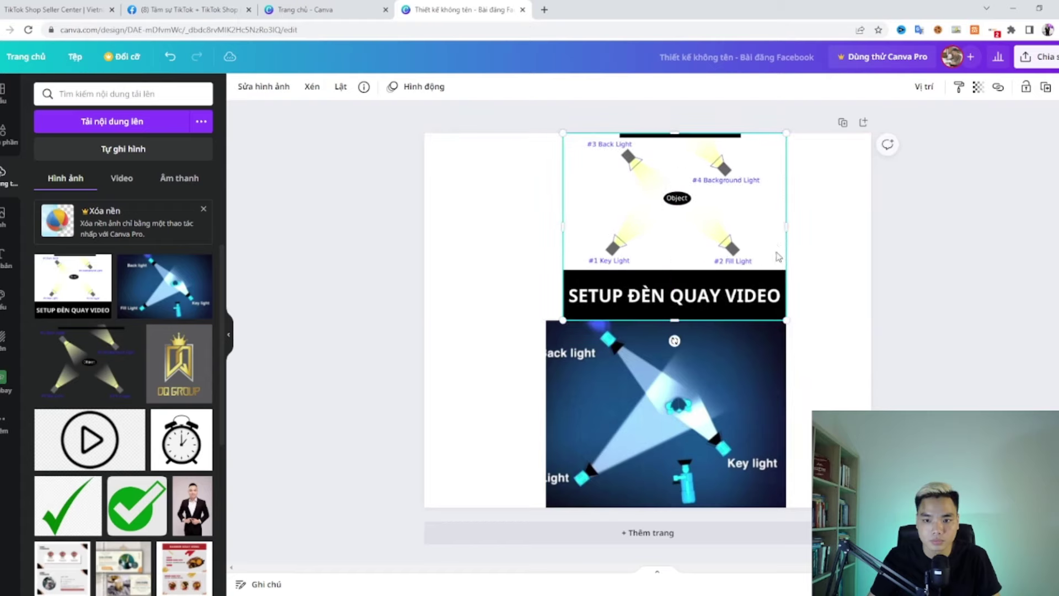
{"action": "left_click_drag", "start_coordinate": [564, 226], "coordinate": [546, 229]}
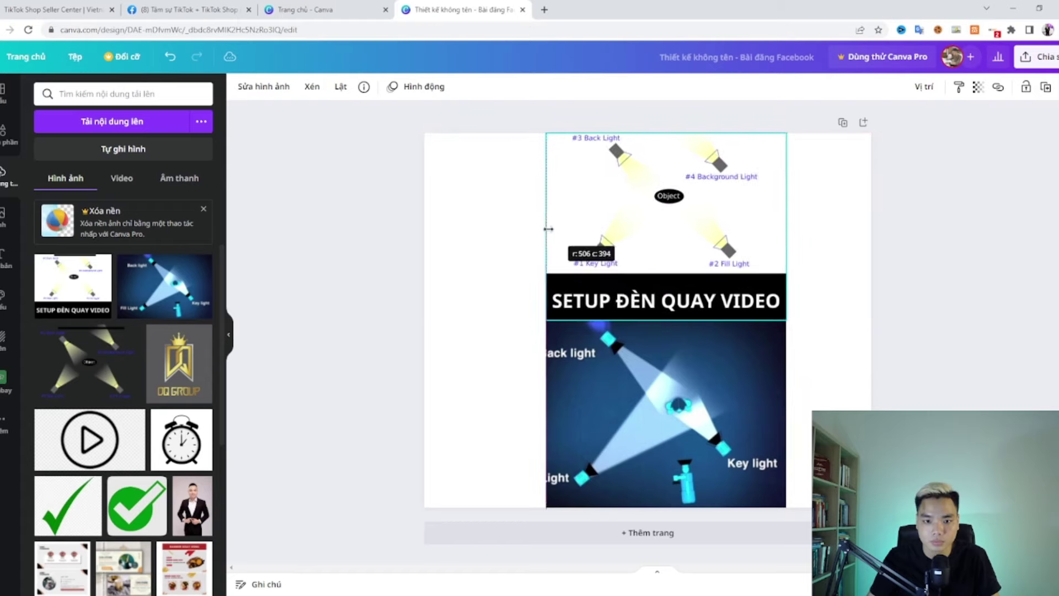
{"action": "left_click_drag", "start_coordinate": [659, 234], "coordinate": [658, 230]}
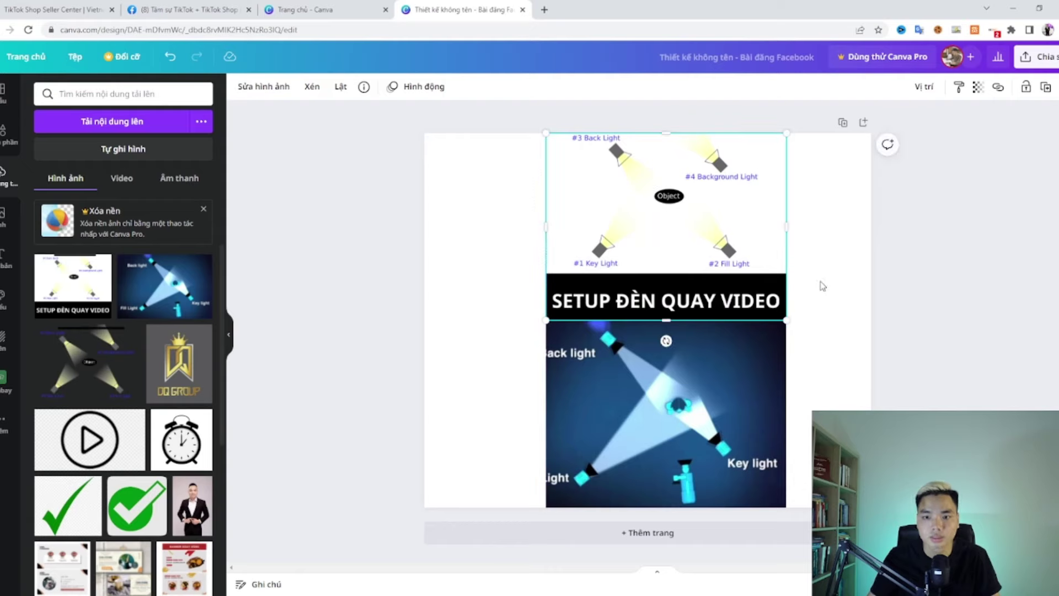
{"action": "left_click", "coordinate": [988, 292]}
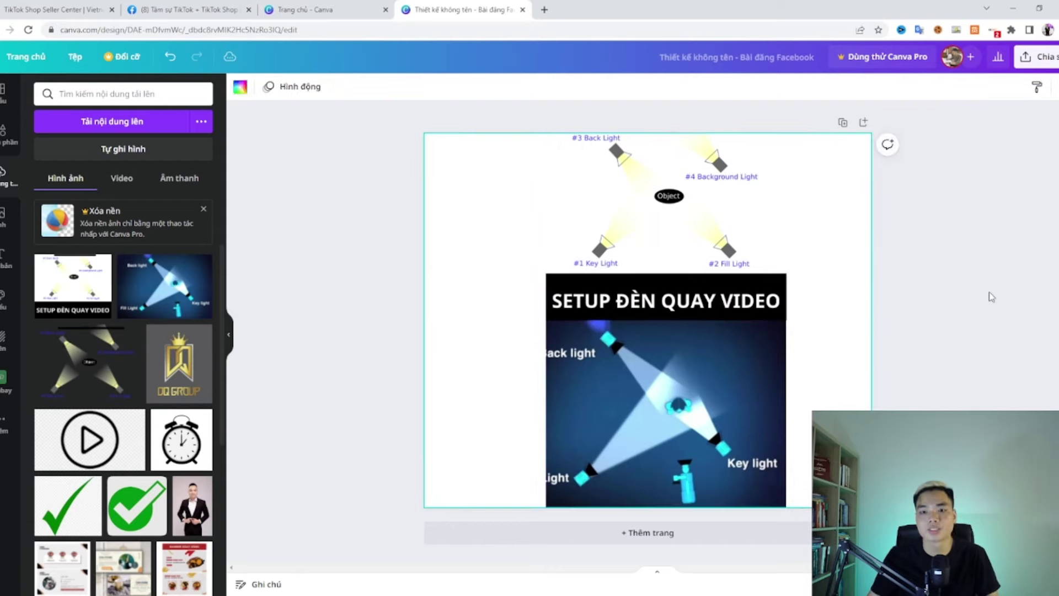
{"action": "left_click", "coordinate": [1043, 56]}
{"action": "left_click", "coordinate": [921, 346]}
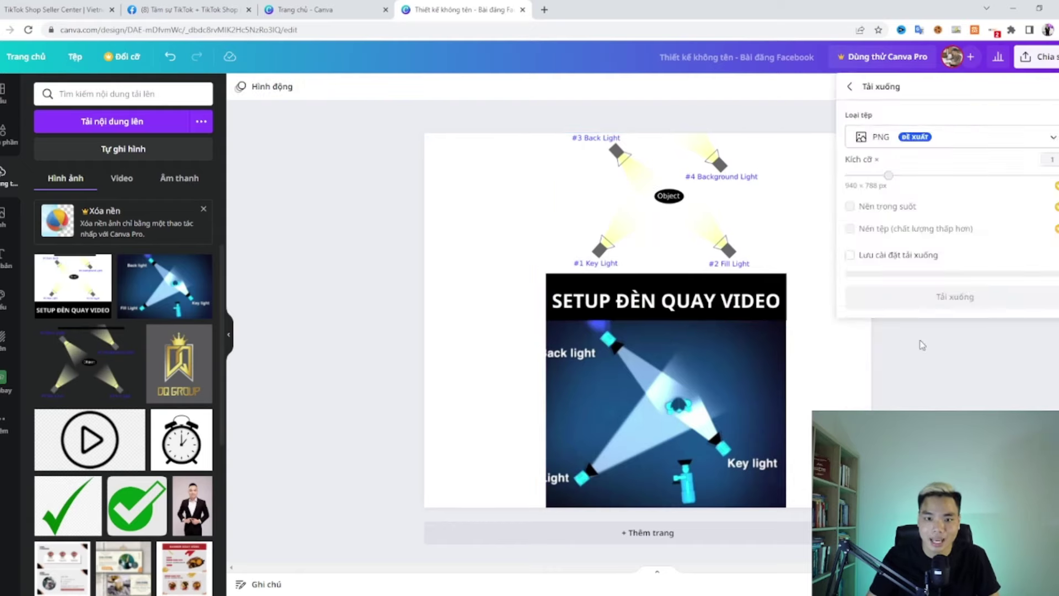
{"action": "left_click", "coordinate": [940, 296]}
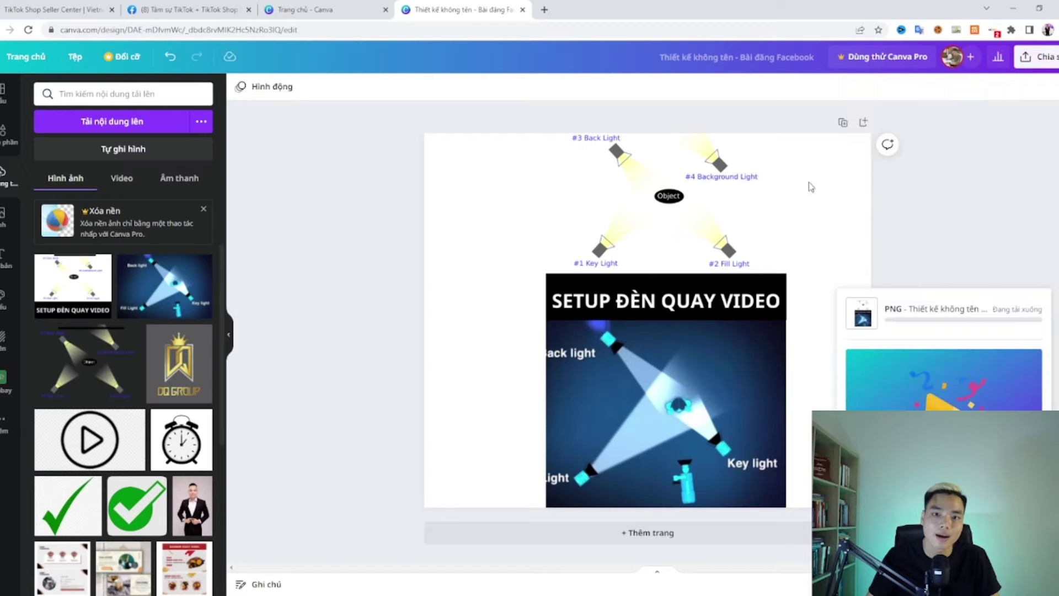
Step: Reposition the diagram on top with the blue image below, then return to the Seller Center tab
{"action": "left_click", "coordinate": [58, 7]}
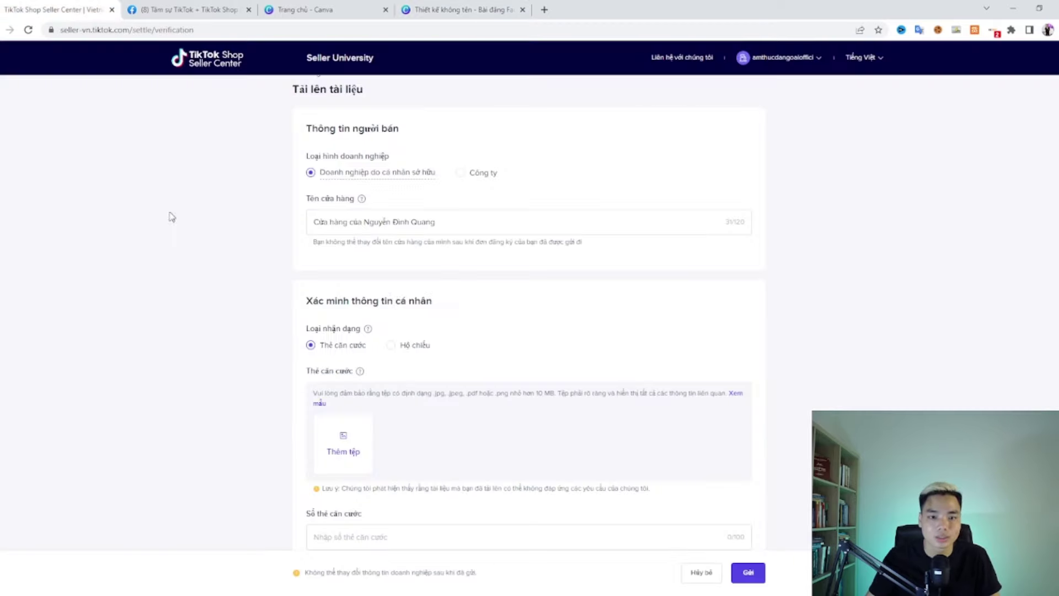
{"action": "left_click", "coordinate": [439, 9]}
{"action": "left_click_drag", "start_coordinate": [643, 193], "coordinate": [668, 167]}
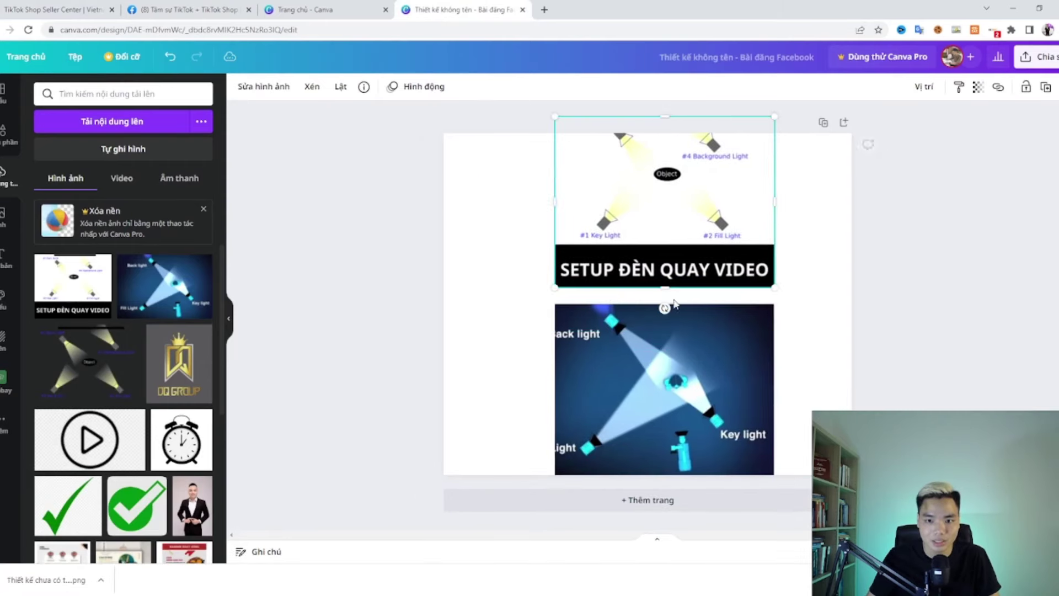
{"action": "mouse_move", "coordinate": [711, 363]}
{"action": "left_mouse_down"}
{"action": "mouse_move", "coordinate": [733, 322]}
{"action": "mouse_move", "coordinate": [719, 384]}
{"action": "mouse_move", "coordinate": [719, 335]}
{"action": "mouse_move", "coordinate": [697, 308]}
{"action": "mouse_move", "coordinate": [772, 308]}
{"action": "mouse_move", "coordinate": [699, 373]}
{"action": "mouse_move", "coordinate": [689, 357]}
{"action": "mouse_move", "coordinate": [688, 367]}
{"action": "mouse_move", "coordinate": [662, 366]}
{"action": "mouse_move", "coordinate": [688, 329]}
{"action": "mouse_move", "coordinate": [705, 359]}
{"action": "mouse_move", "coordinate": [695, 362]}
{"action": "left_mouse_up"}
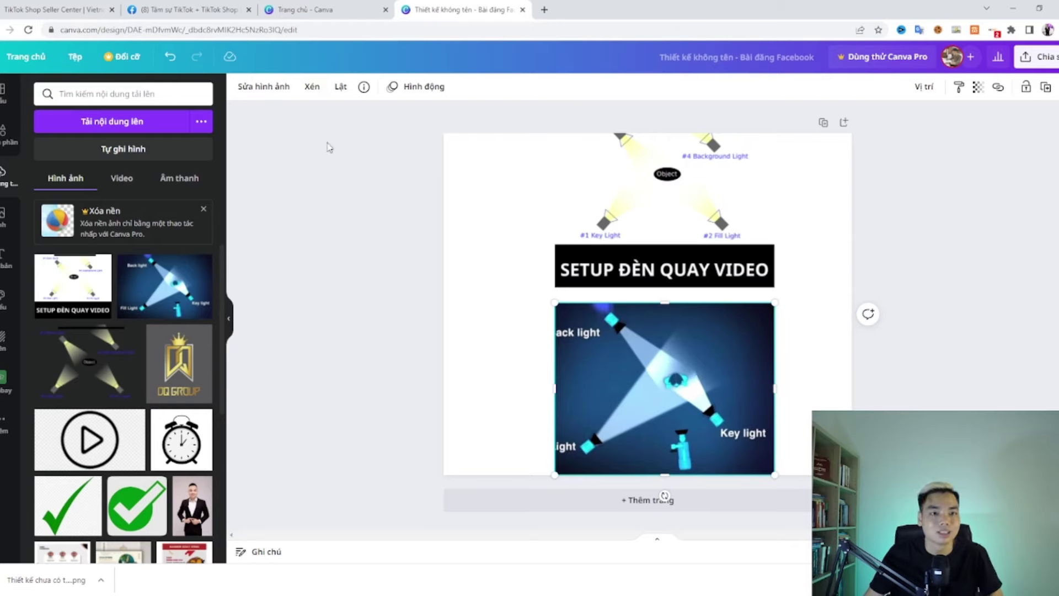
{"action": "left_click", "coordinate": [267, 9]}
{"action": "left_click", "coordinate": [32, 10]}
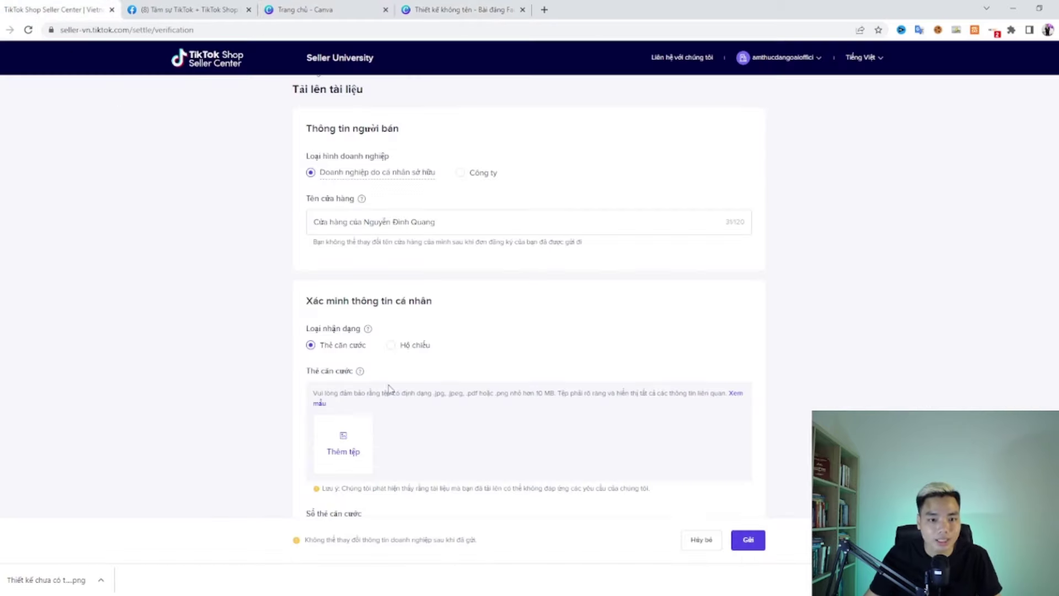
Step: Upload the downloaded design PNG as the ID-card image and dismiss the Cảnh báo warning
{"action": "left_click", "coordinate": [356, 446]}
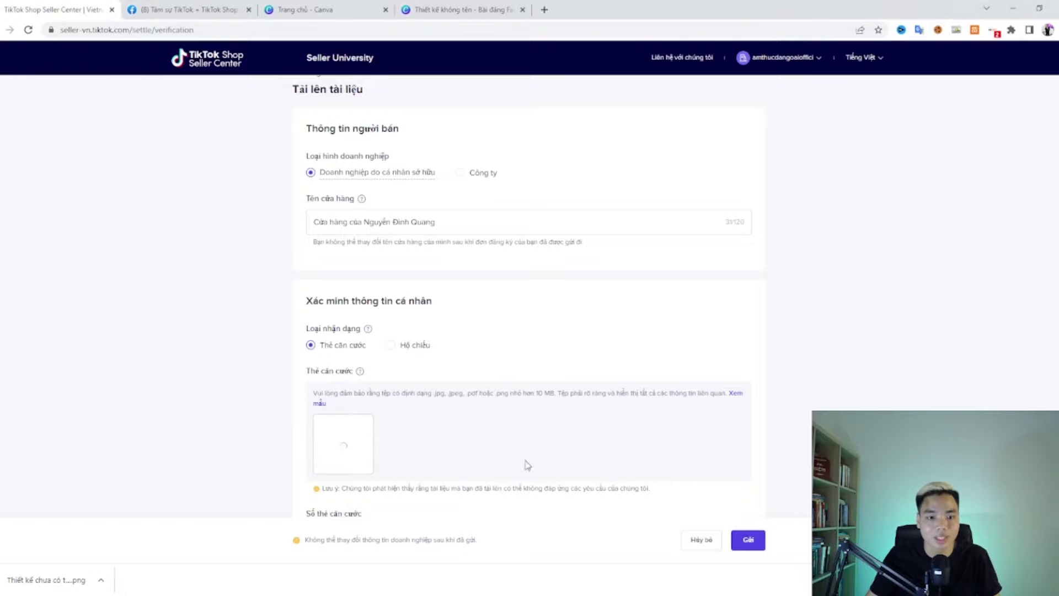
{"action": "left_click", "coordinate": [789, 408]}
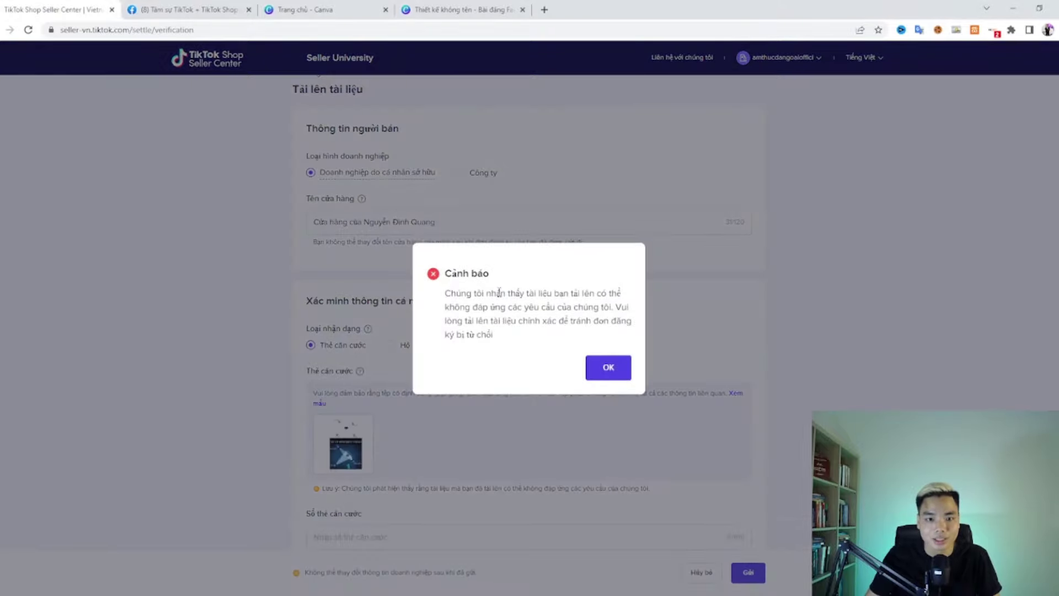
{"action": "left_click_drag", "start_coordinate": [445, 292], "coordinate": [579, 321]}
{"action": "left_click", "coordinate": [625, 312]}
{"action": "left_click", "coordinate": [601, 324]}
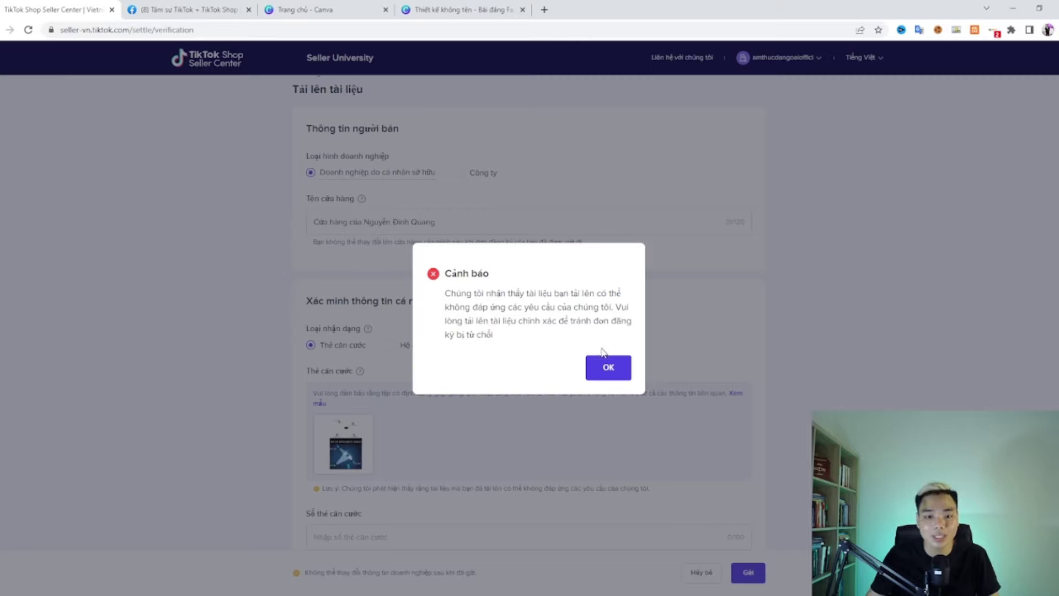
{"action": "left_click", "coordinate": [609, 367]}
{"action": "scroll", "coordinate": [546, 361], "scroll_direction": "down", "scroll_amount": 2}
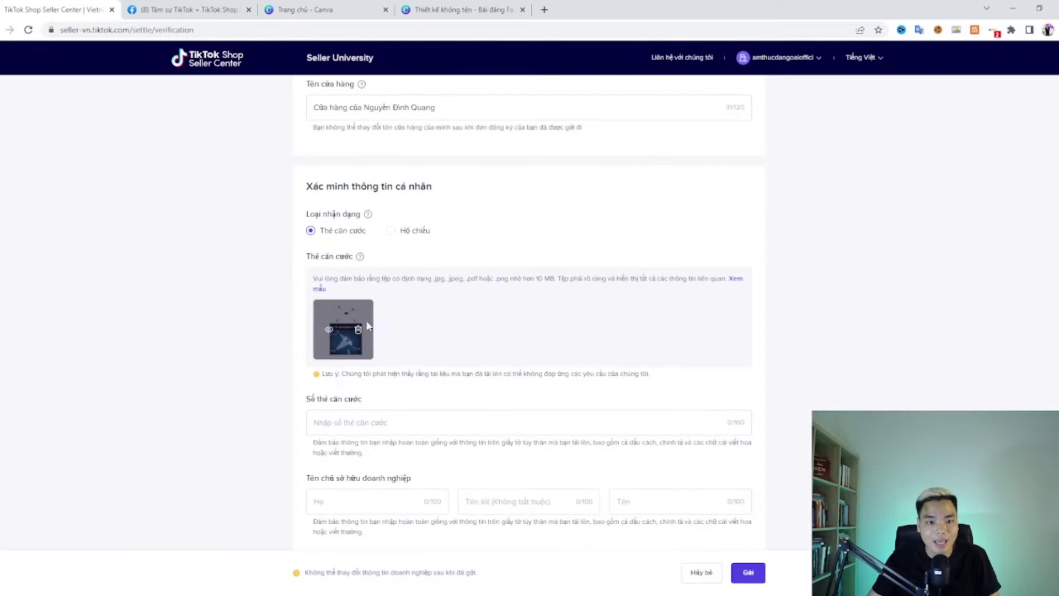
{"action": "scroll", "coordinate": [353, 330], "scroll_direction": "down", "scroll_amount": 2}
Step: Clear the surname field and enter the owner's middle and given names
{"action": "left_click", "coordinate": [355, 306]}
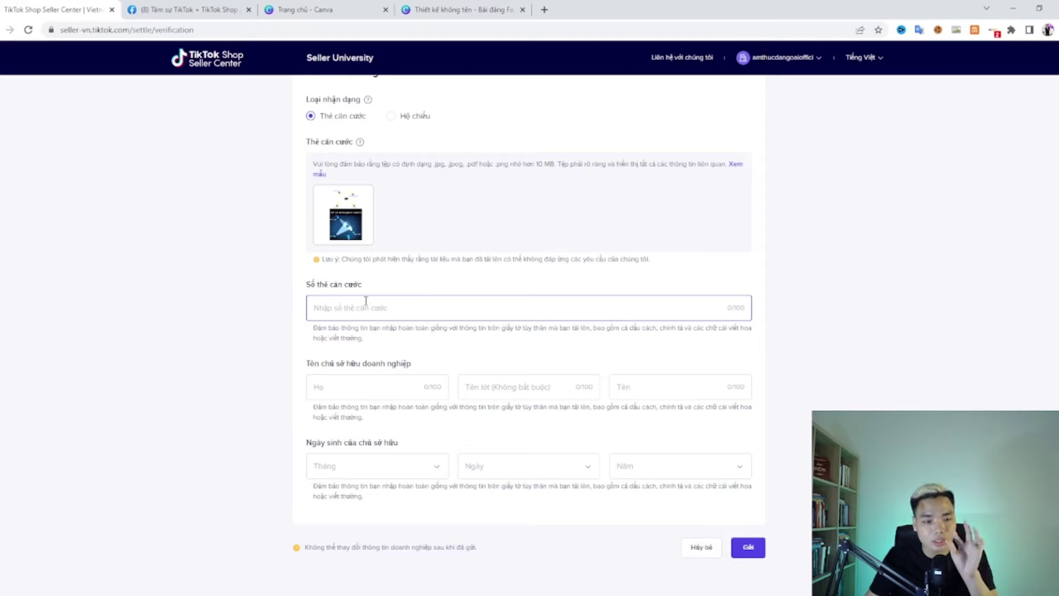
{"action": "left_click", "coordinate": [328, 388]}
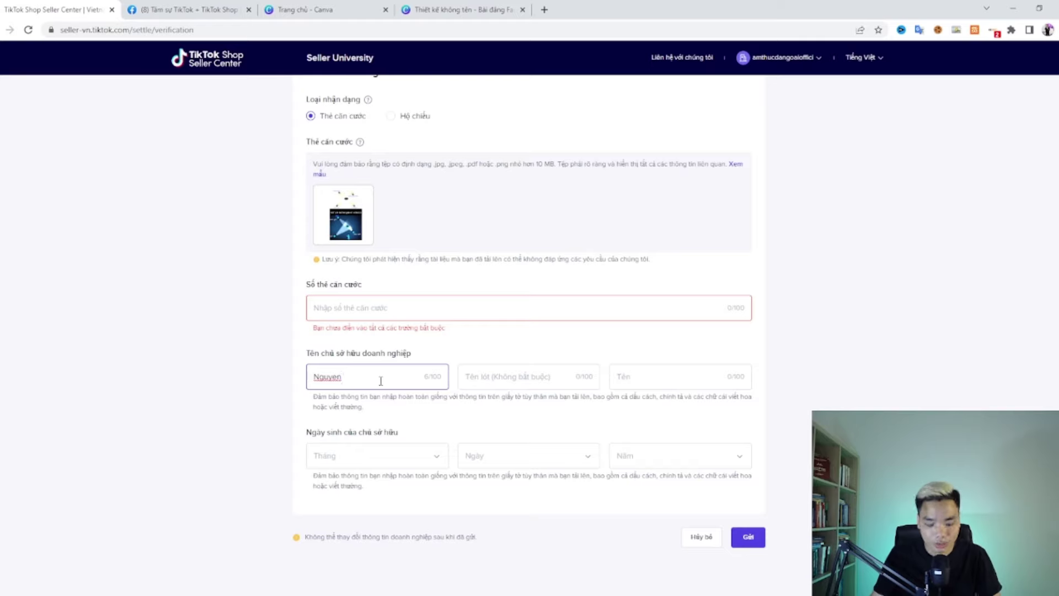
{"action": "key", "text": "BackSpace"}
{"action": "key", "text": "BackSpace"}
{"action": "type", "text": "n"}
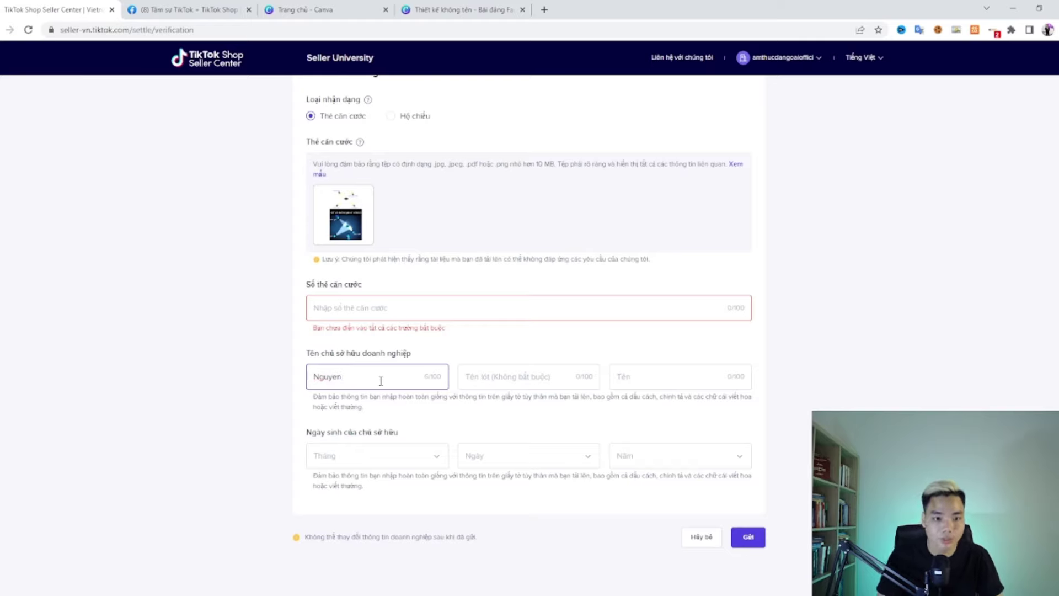
{"action": "key", "text": "ctrl+a"}
{"action": "key", "text": "BackSpace"}
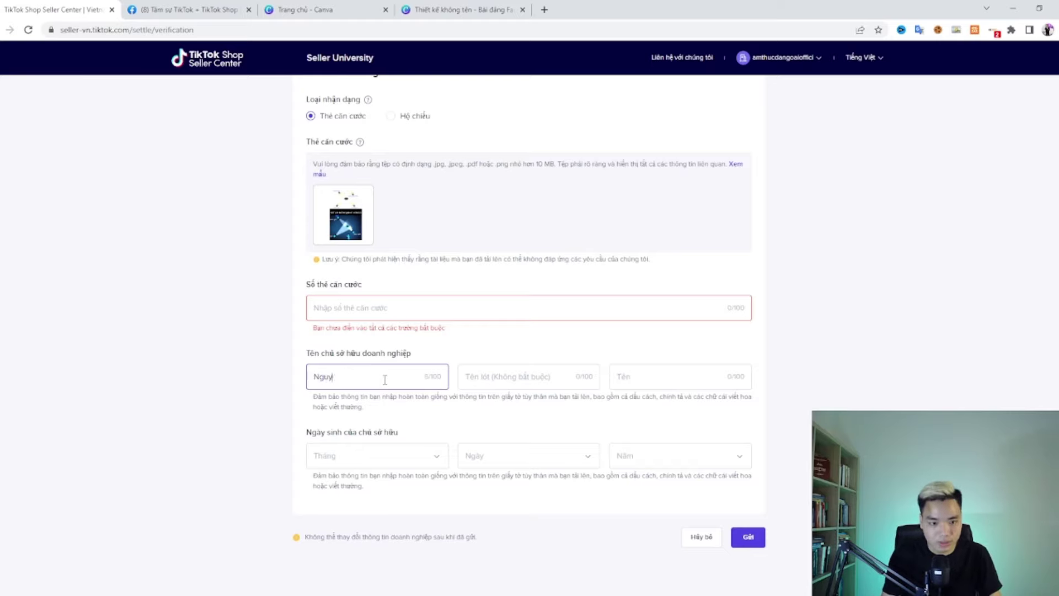
{"action": "left_click", "coordinate": [483, 380]}
{"action": "type", "text": "Đ"}
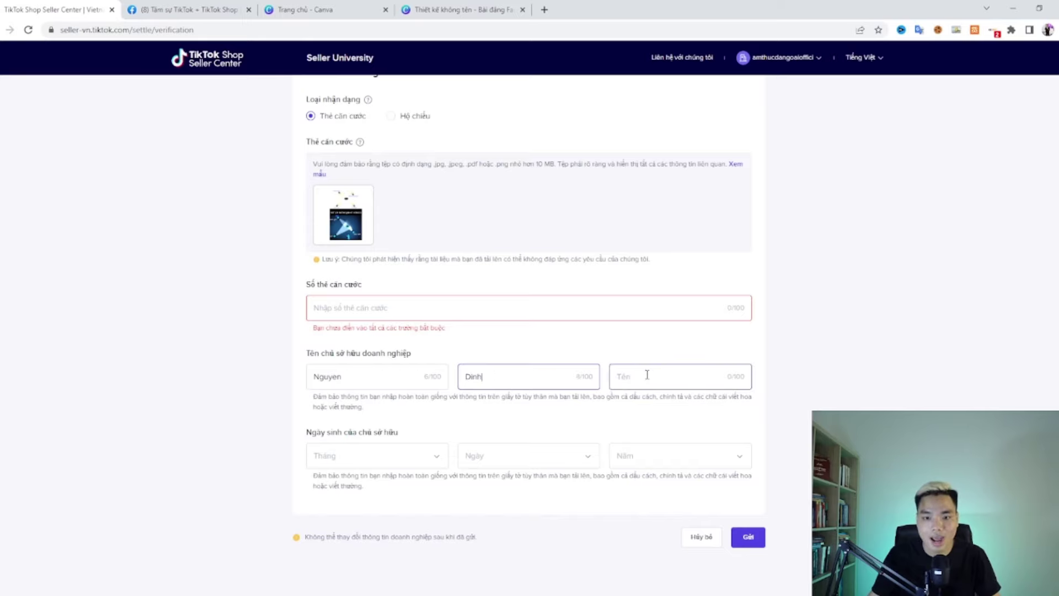
{"action": "left_click", "coordinate": [644, 375]}
{"action": "type", "text": "Quanghi"}
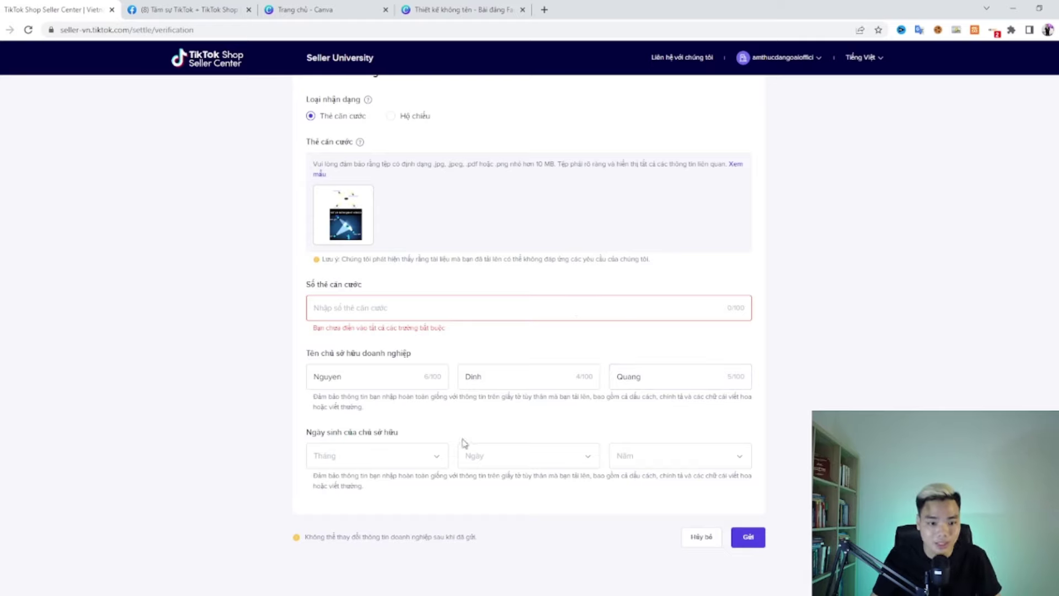
{"action": "left_click", "coordinate": [412, 456]}
{"action": "scroll", "coordinate": [364, 478], "scroll_direction": "down", "scroll_amount": 2}
{"action": "left_click", "coordinate": [364, 499]}
{"action": "left_click", "coordinate": [515, 457]}
{"action": "left_click", "coordinate": [490, 524]}
{"action": "left_click", "coordinate": [667, 458]}
{"action": "scroll", "coordinate": [653, 522], "scroll_direction": "down", "scroll_amount": 12}
{"action": "scroll", "coordinate": [645, 539], "scroll_direction": "up", "scroll_amount": 3}
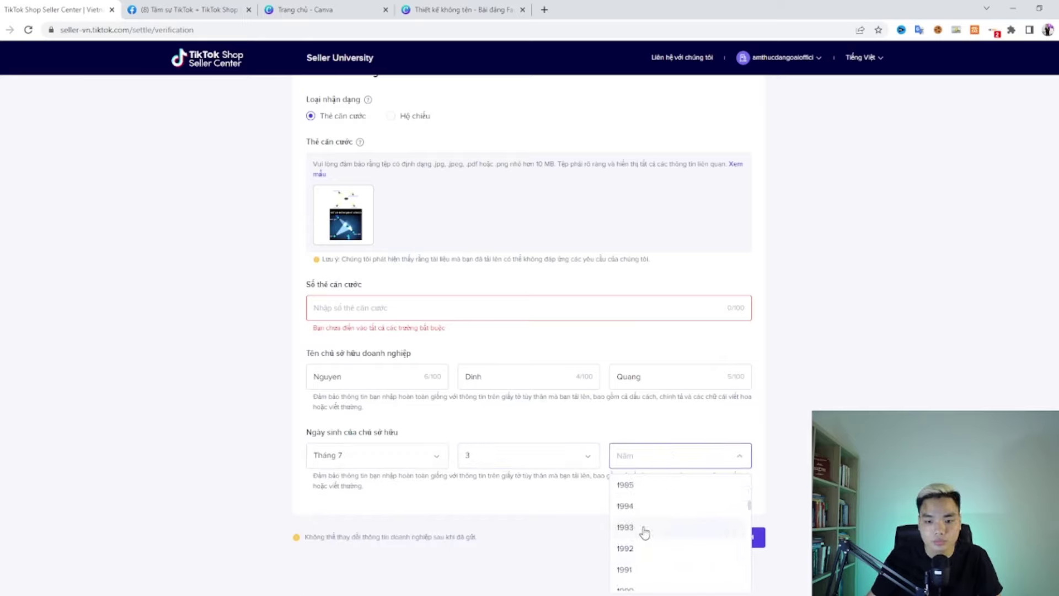
{"action": "left_click", "coordinate": [644, 541]}
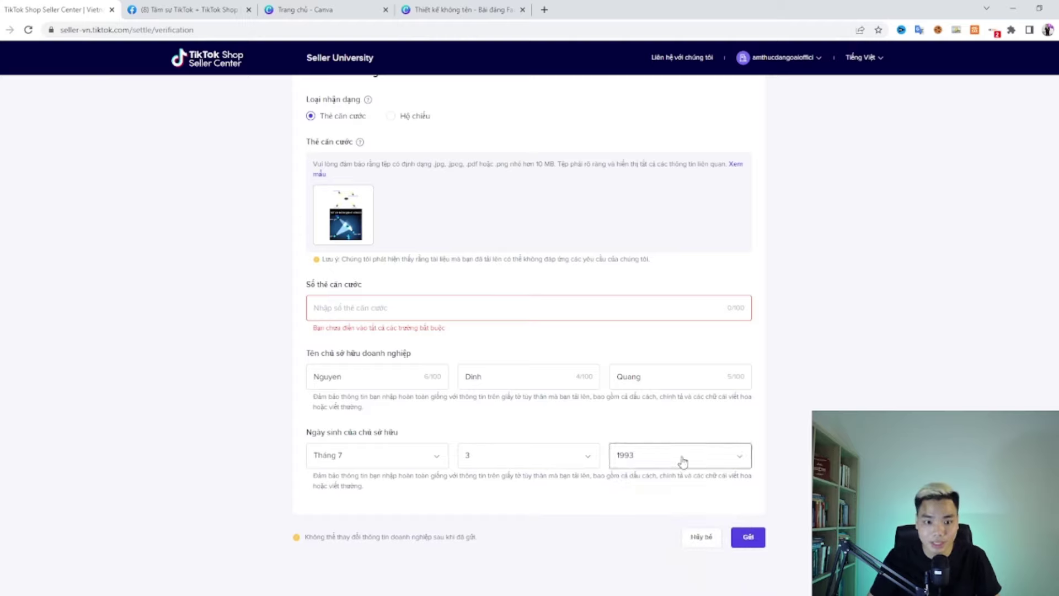
{"action": "scroll", "coordinate": [669, 415], "scroll_direction": "up", "scroll_amount": 3}
{"action": "scroll", "coordinate": [669, 413], "scroll_direction": "up", "scroll_amount": 1}
{"action": "scroll", "coordinate": [690, 469], "scroll_direction": "down", "scroll_amount": 5}
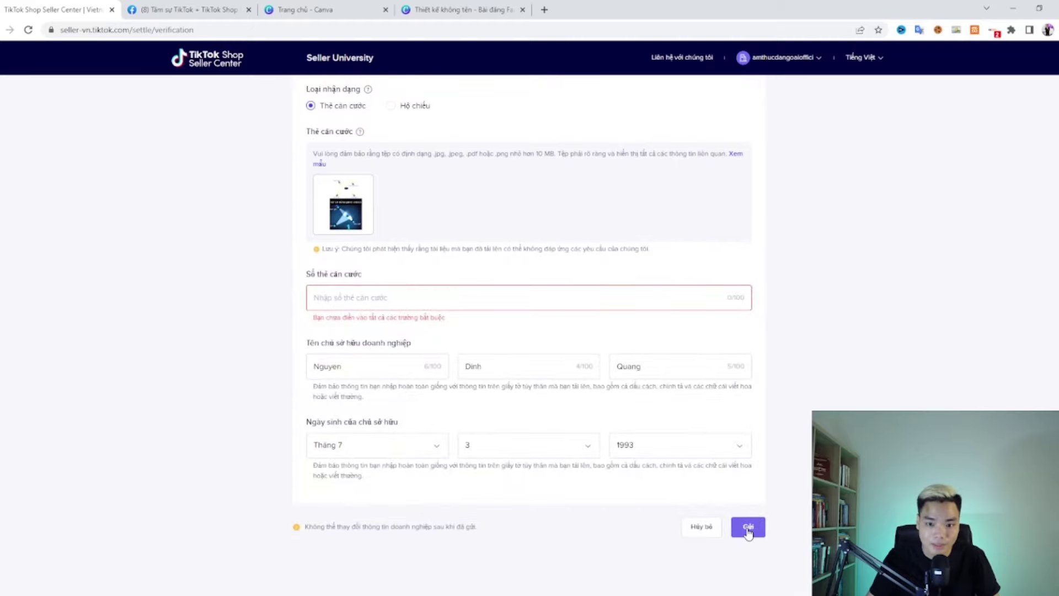
Step: Discard the unfinished verification form with Hủy bỏ and return to the home page
{"action": "left_click", "coordinate": [701, 530]}
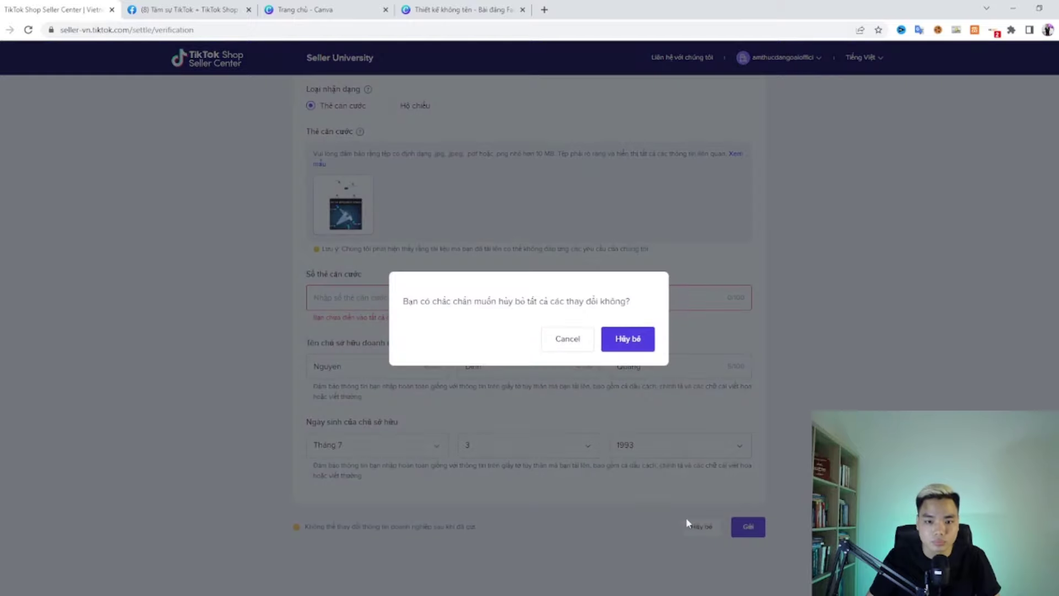
{"action": "left_click", "coordinate": [567, 339]}
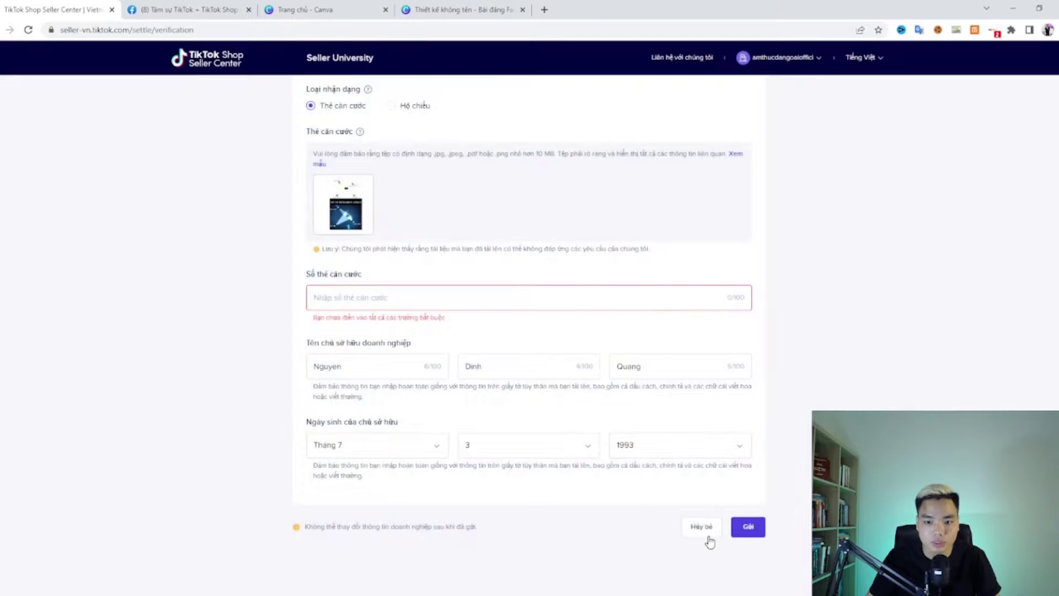
{"action": "left_click", "coordinate": [709, 538]}
{"action": "left_click", "coordinate": [629, 339]}
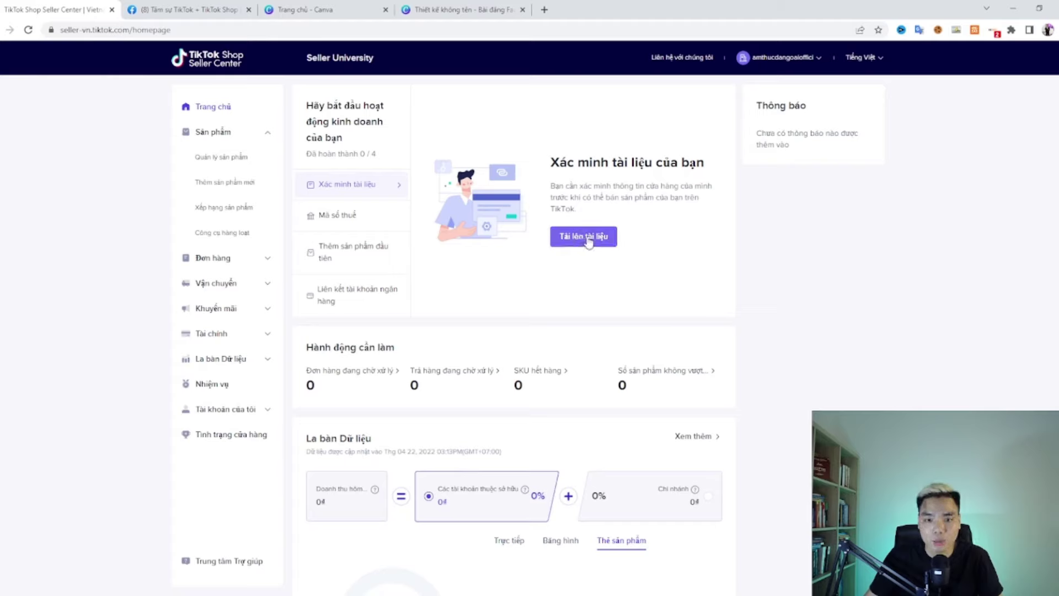
Step: Select the Mã số thuế setup step and proceed to entering the shop's tax code
{"action": "left_click_drag", "start_coordinate": [551, 198], "coordinate": [606, 218]}
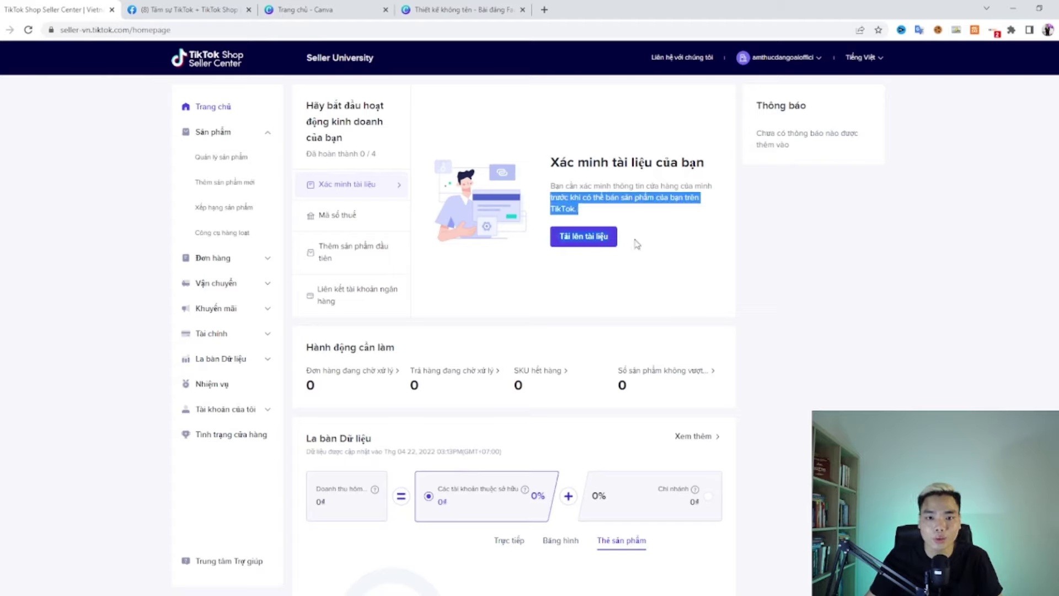
{"action": "left_click", "coordinate": [652, 239]}
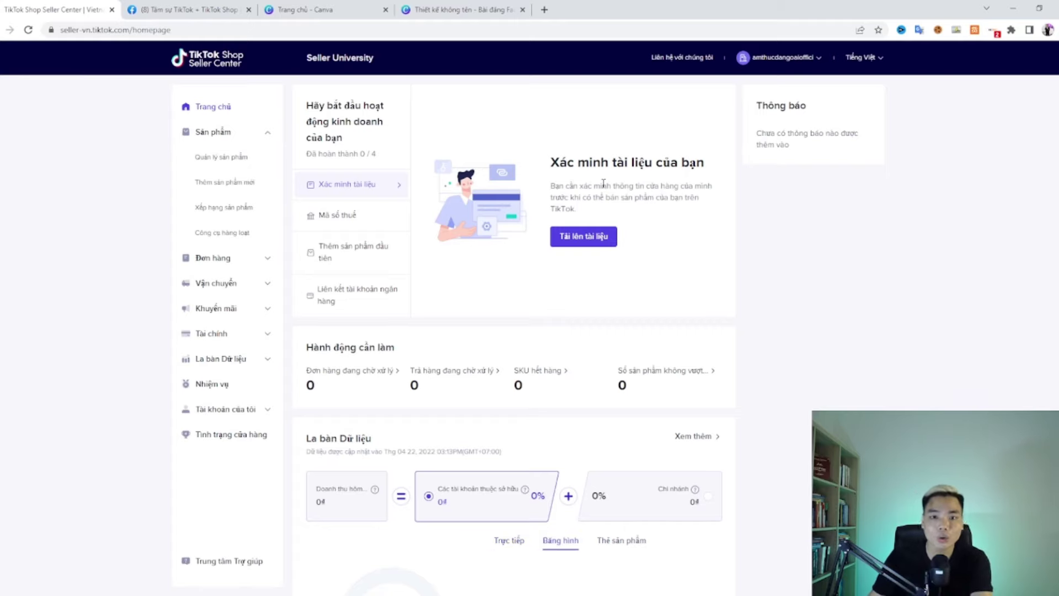
{"action": "left_click_drag", "start_coordinate": [545, 166], "coordinate": [640, 209]}
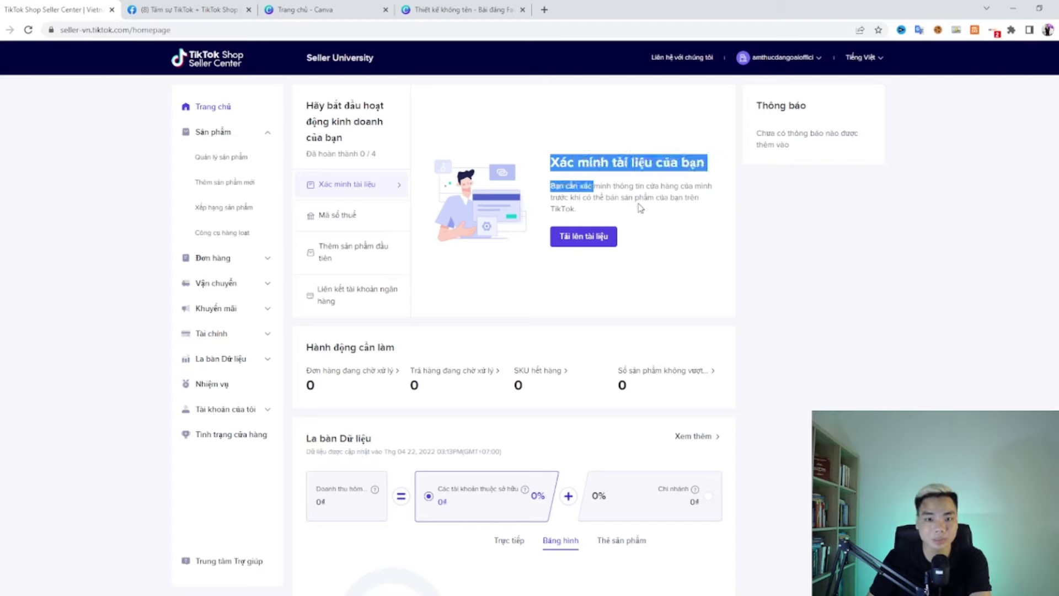
{"action": "left_click", "coordinate": [639, 208]}
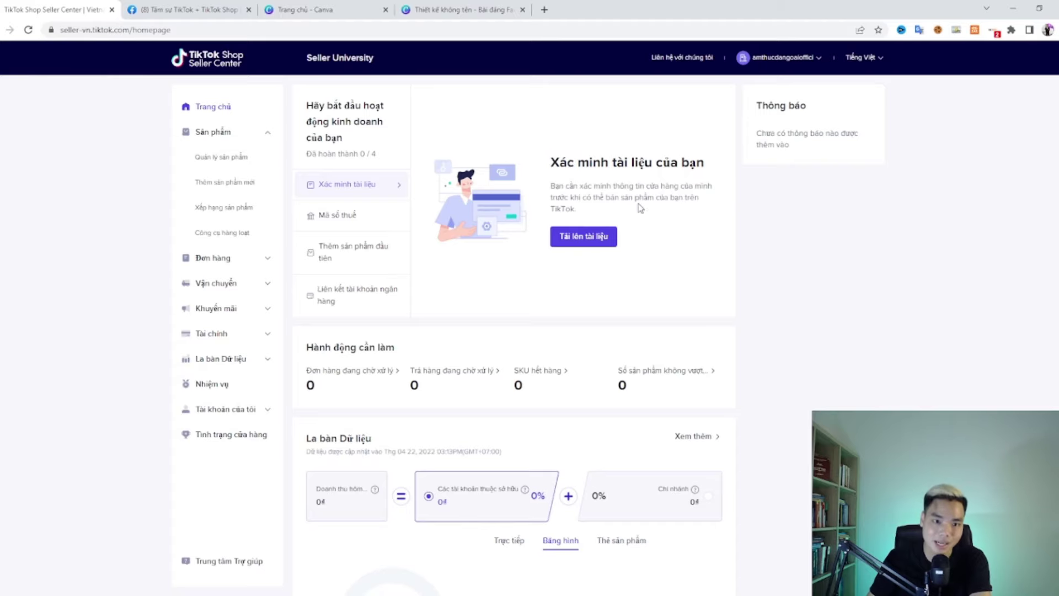
{"action": "left_click", "coordinate": [340, 218]}
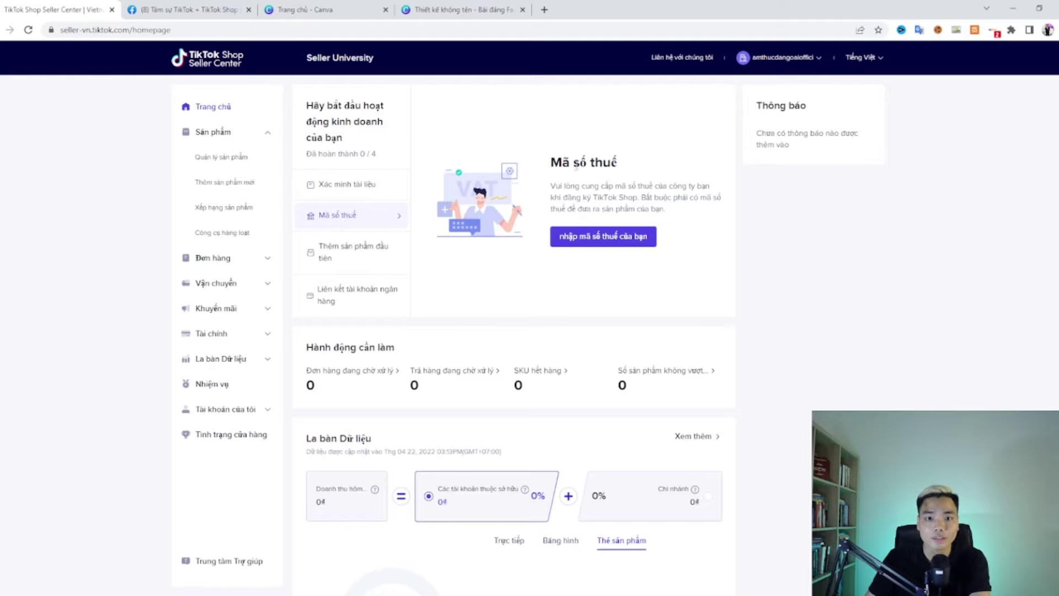
{"action": "left_click_drag", "start_coordinate": [552, 161], "coordinate": [687, 210]}
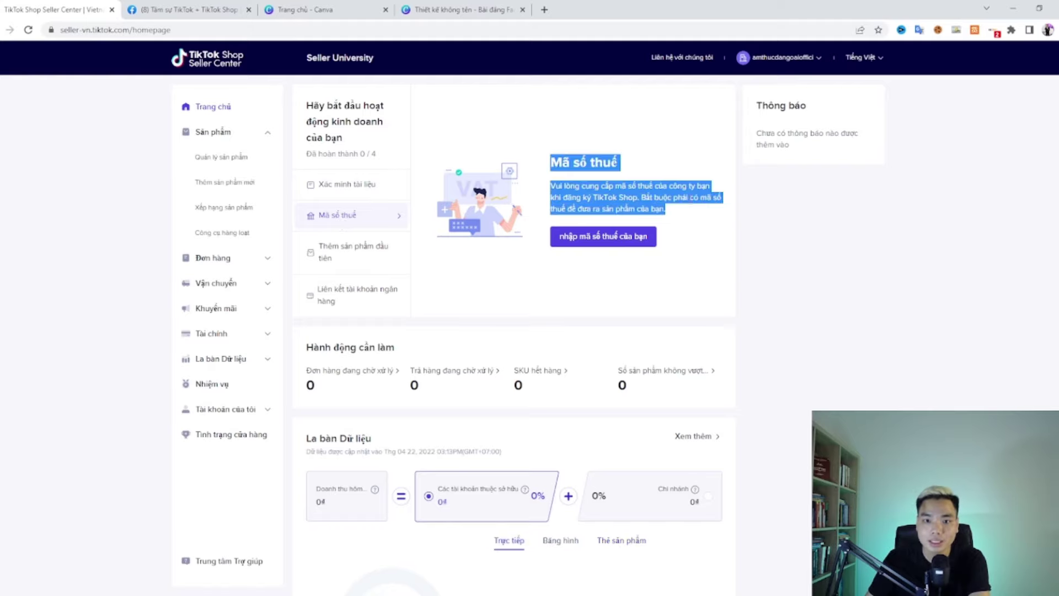
{"action": "left_click", "coordinate": [648, 237]}
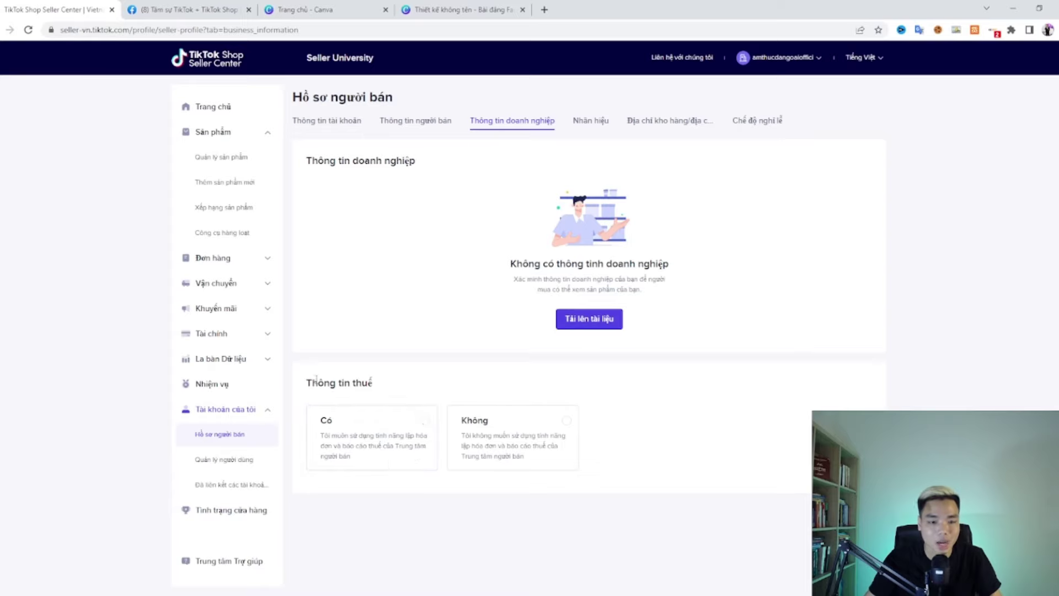
Step: Review the Thông tin thuế options and first select Có to enter a tax code
{"action": "left_click_drag", "start_coordinate": [306, 383], "coordinate": [377, 387]}
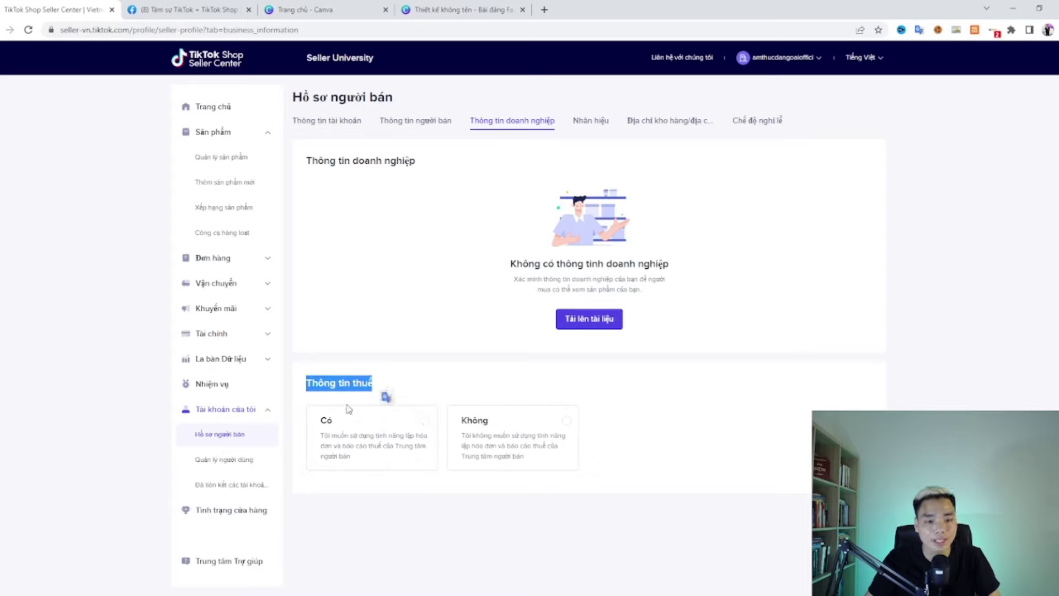
{"action": "left_click_drag", "start_coordinate": [318, 424], "coordinate": [421, 454]}
{"action": "left_click_drag", "start_coordinate": [423, 455], "coordinate": [422, 464]}
{"action": "left_click", "coordinate": [461, 485]}
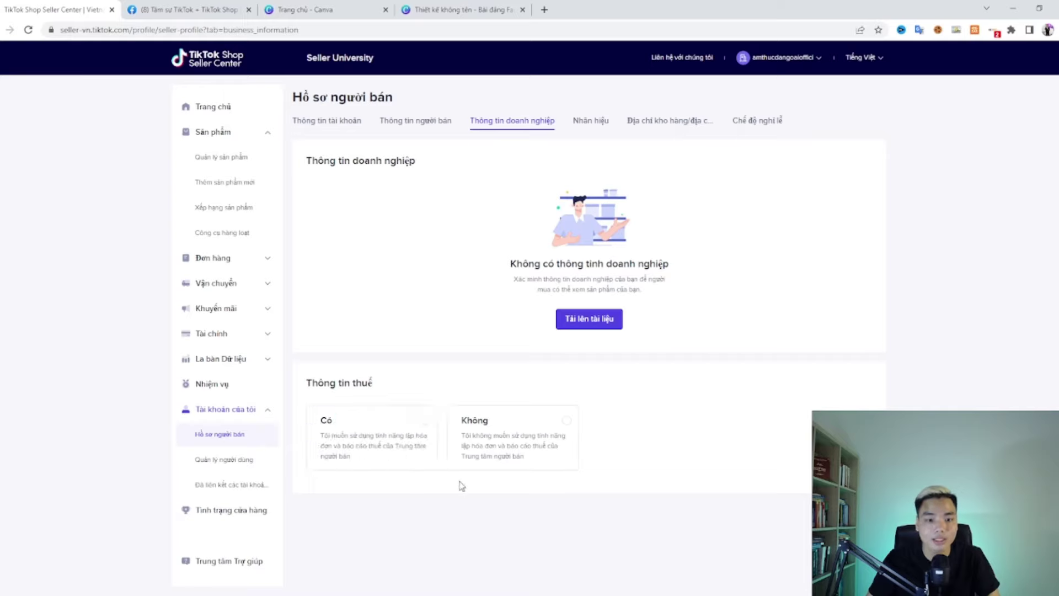
{"action": "left_click_drag", "start_coordinate": [461, 436], "coordinate": [664, 468]}
{"action": "left_click", "coordinate": [664, 470]}
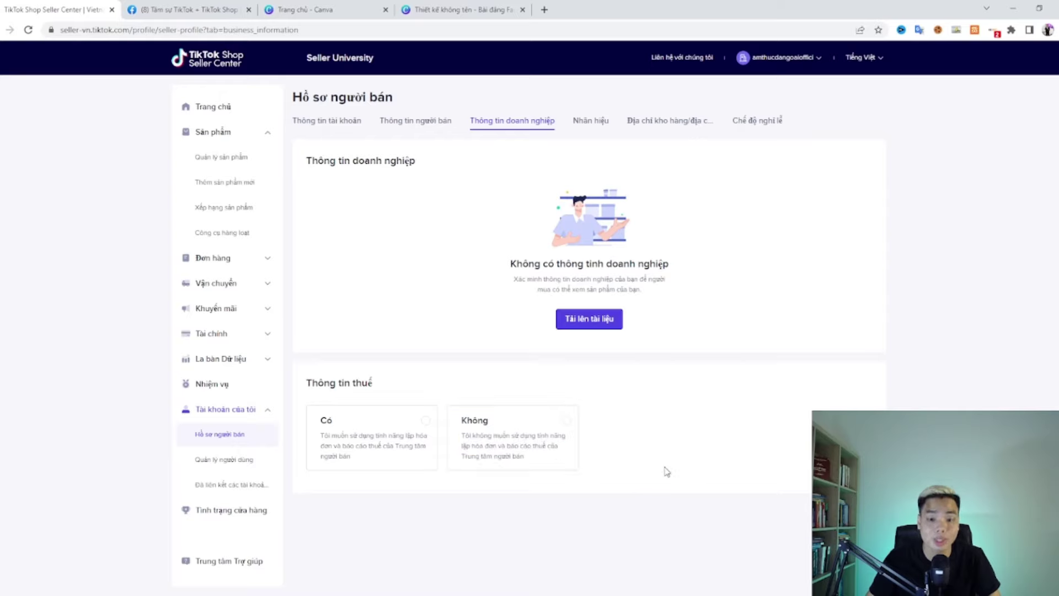
{"action": "left_click", "coordinate": [426, 420]}
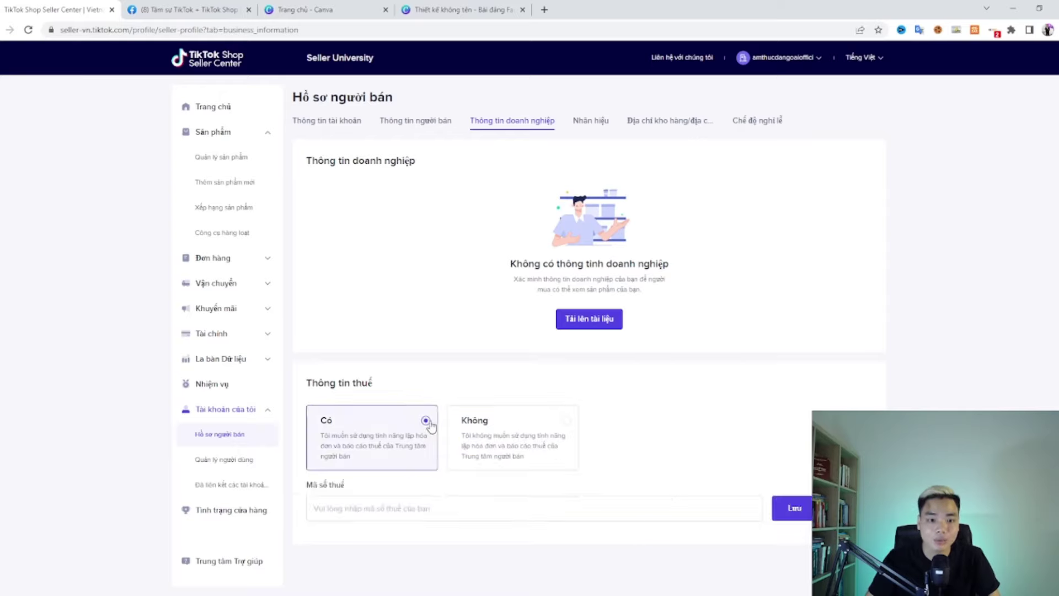
{"action": "left_click", "coordinate": [425, 503]}
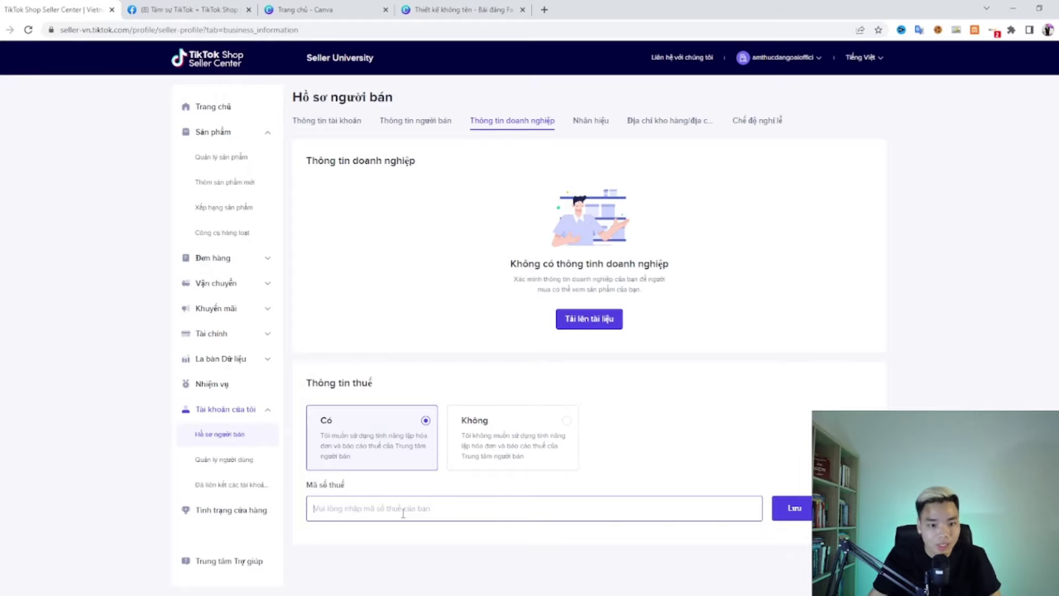
Step: Switch to Không, confirm continuing without a tax code, and go back to Trang chủ
{"action": "left_click", "coordinate": [567, 422]}
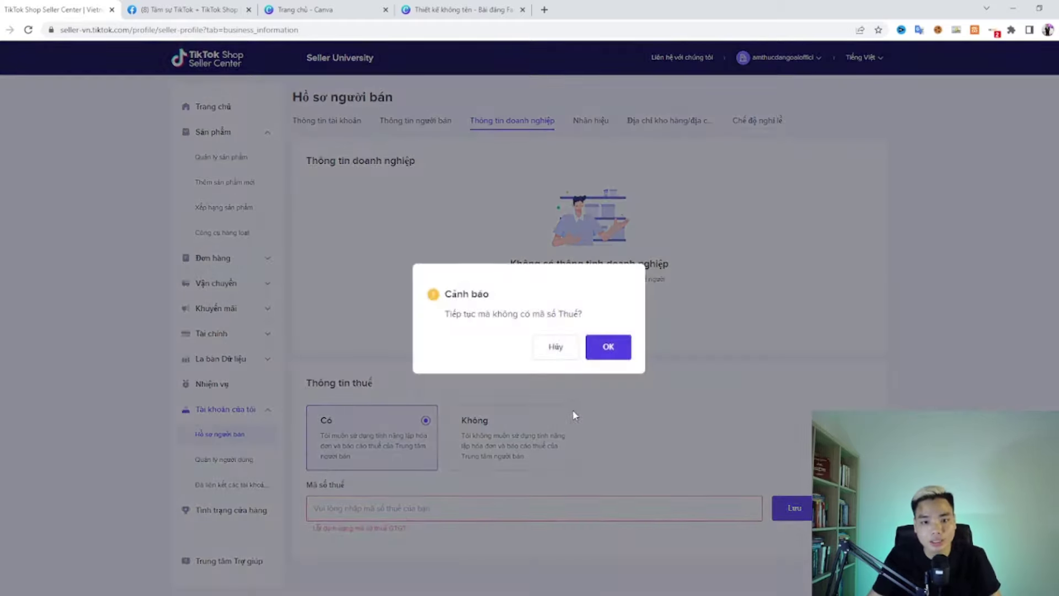
{"action": "left_click", "coordinate": [608, 346]}
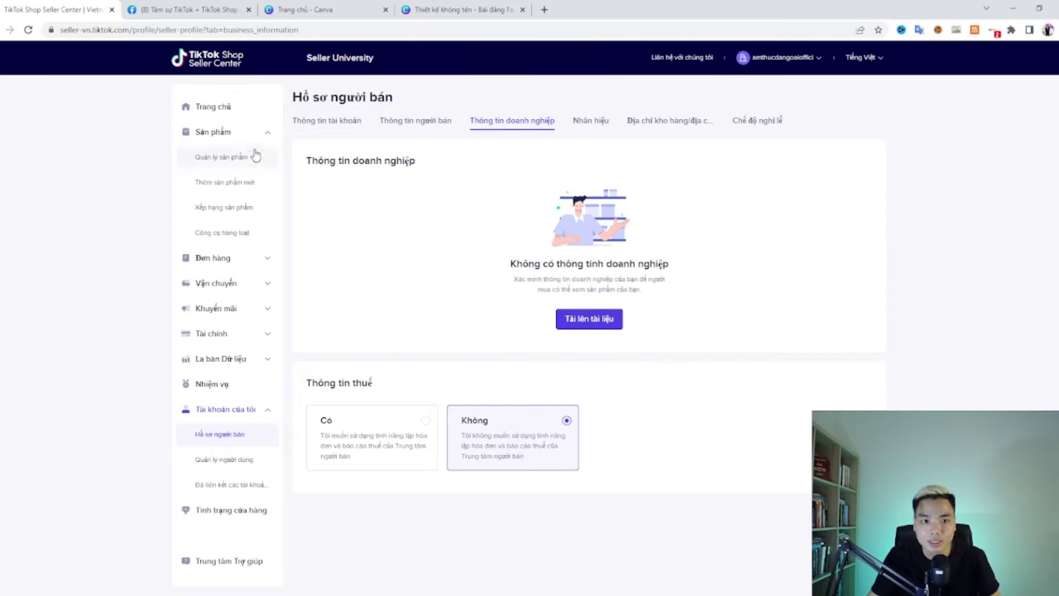
{"action": "left_click", "coordinate": [213, 107]}
Step: Start adding the first product and fill in the contact person's name and saved phone number
{"action": "left_click", "coordinate": [587, 247]}
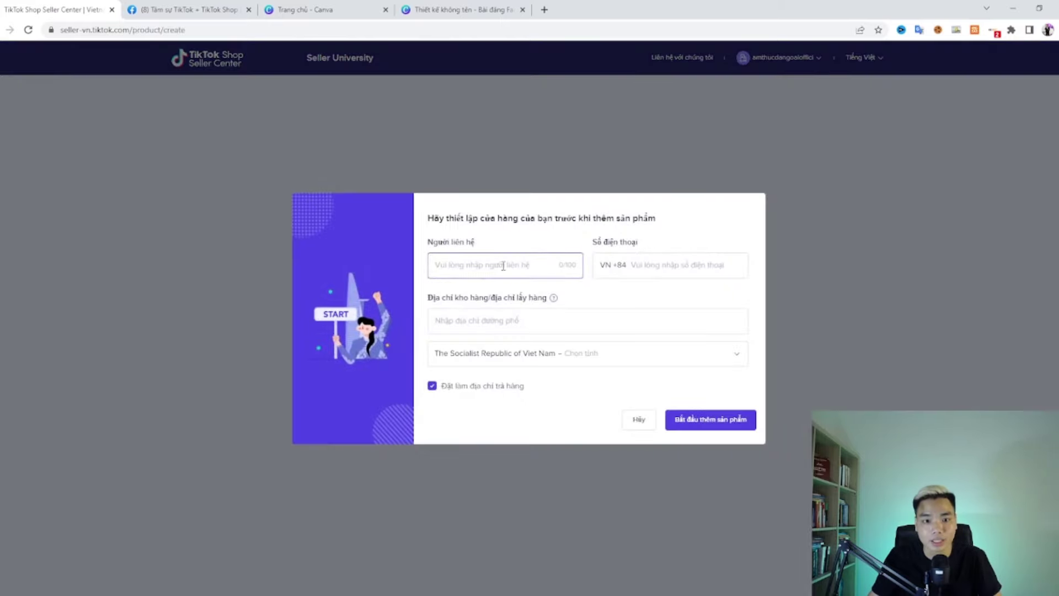
{"action": "left_click", "coordinate": [493, 271]}
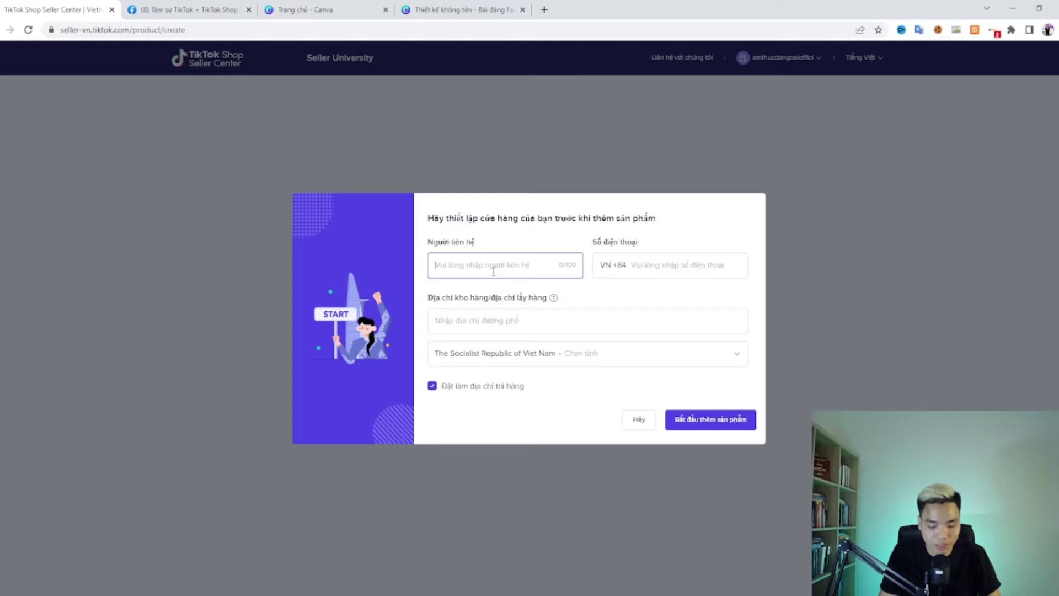
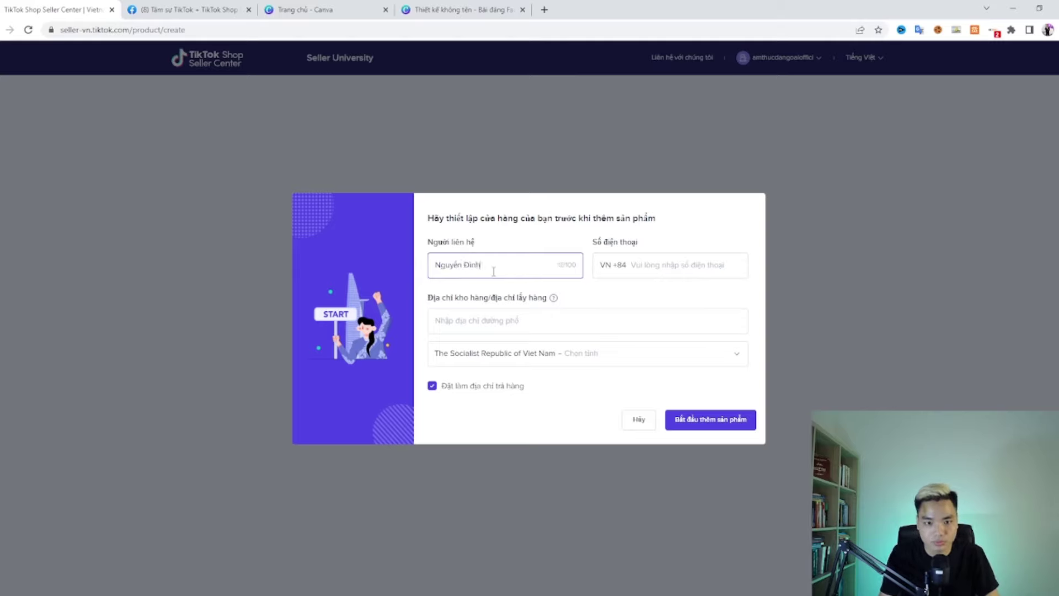
{"action": "left_click", "coordinate": [696, 266]}
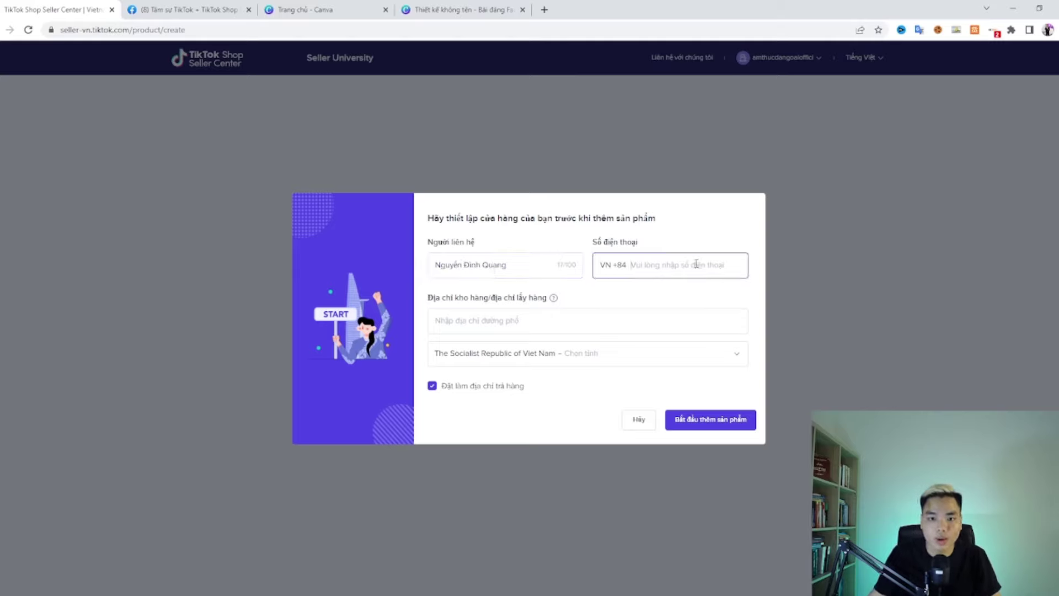
{"action": "left_click", "coordinate": [685, 289]}
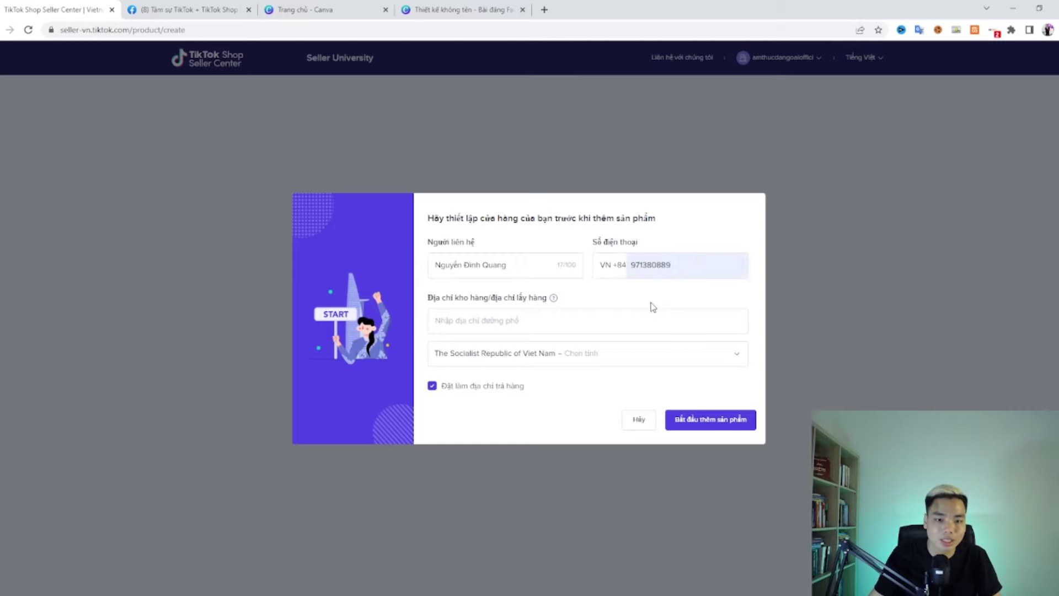
Step: Set the warehouse pickup address in Da Ton ward and save the shop setup
{"action": "left_click", "coordinate": [565, 324]}
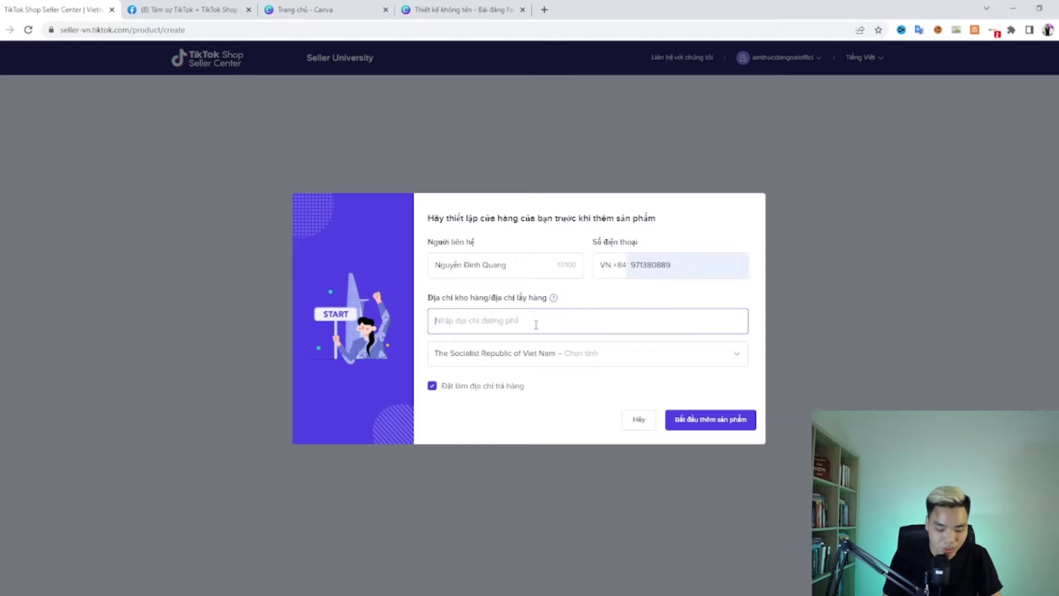
{"action": "type", "text": "Vị"}
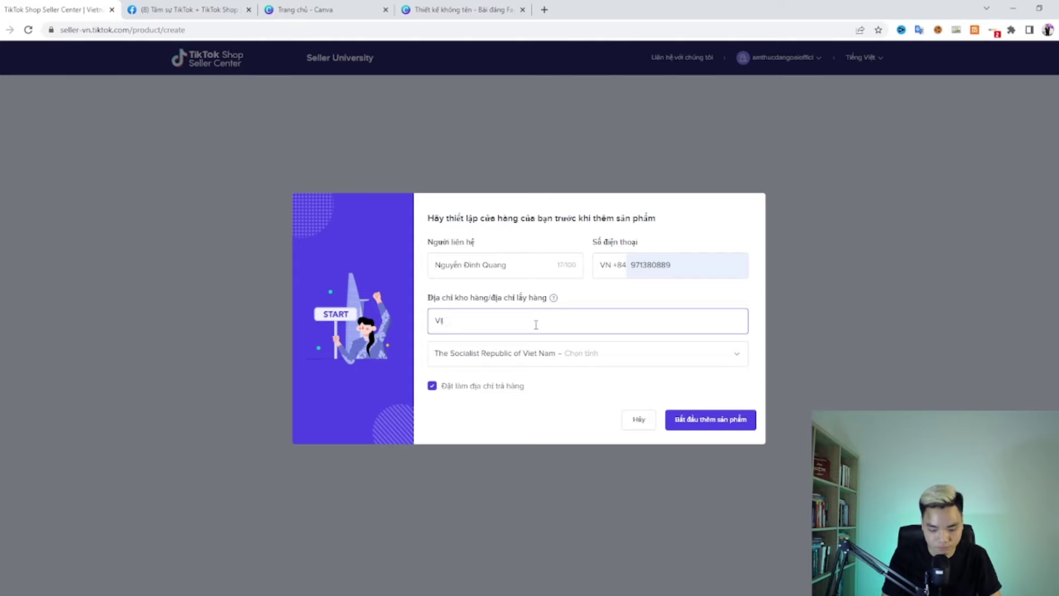
{"action": "type", "text": "nhome"}
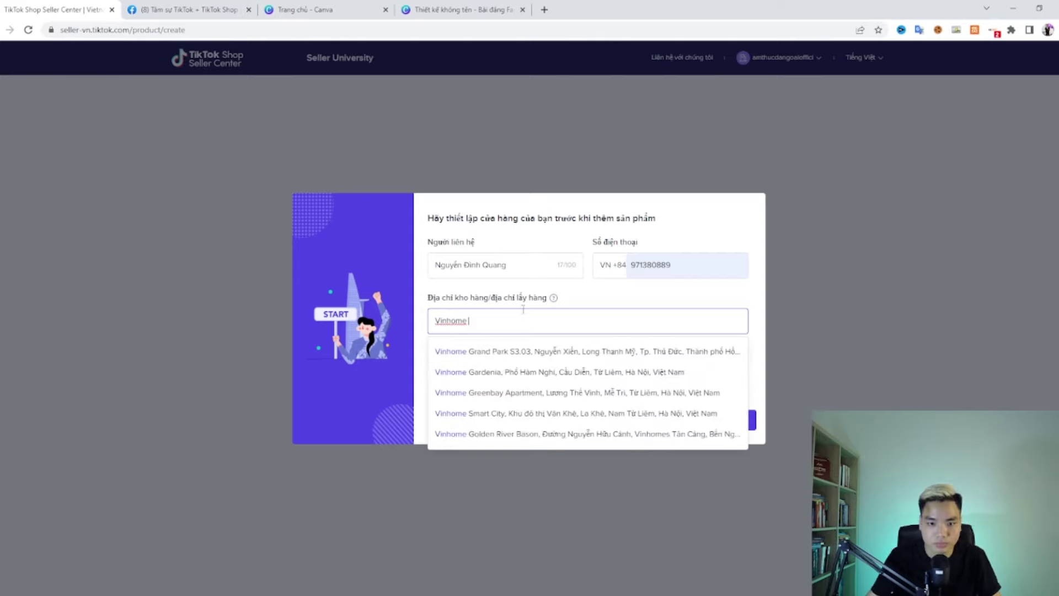
{"action": "type", "text": " Ocen"}
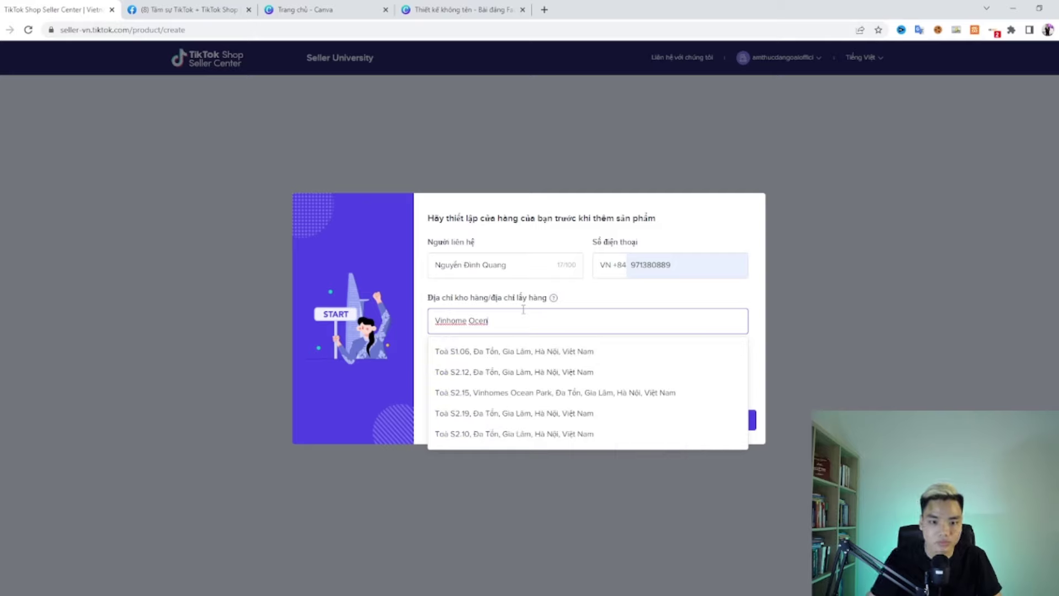
{"action": "type", "text": "park"}
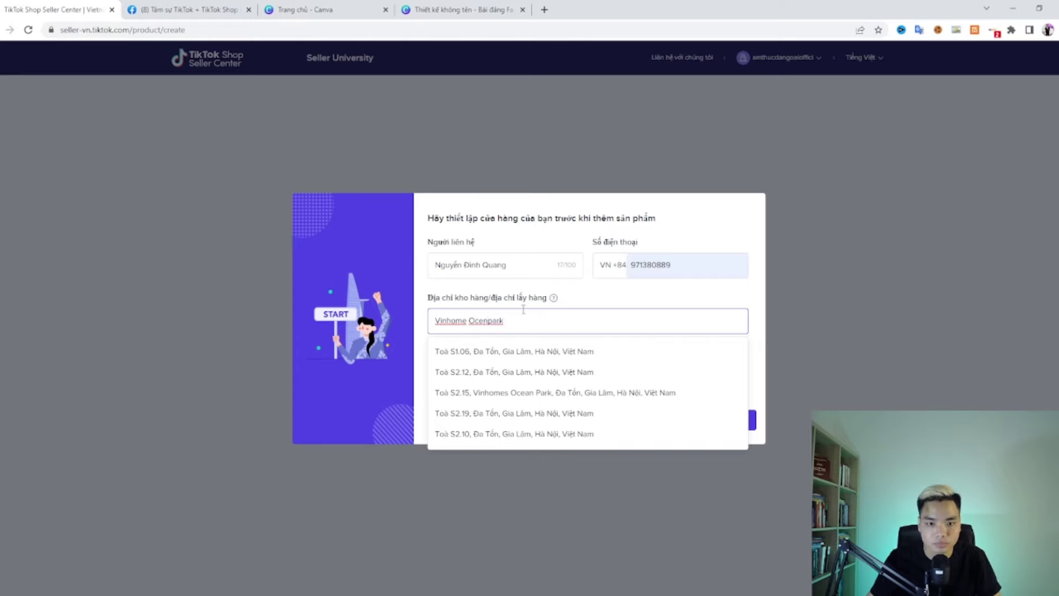
{"action": "type", "text": " đa"}
{"action": "left_click", "coordinate": [519, 348]}
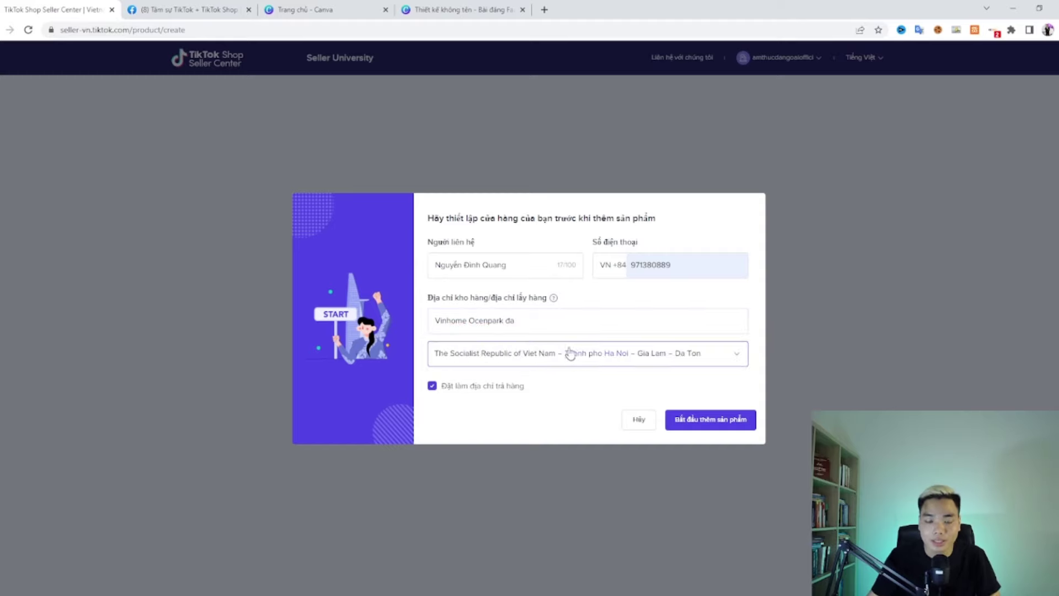
{"action": "left_click", "coordinate": [518, 359]}
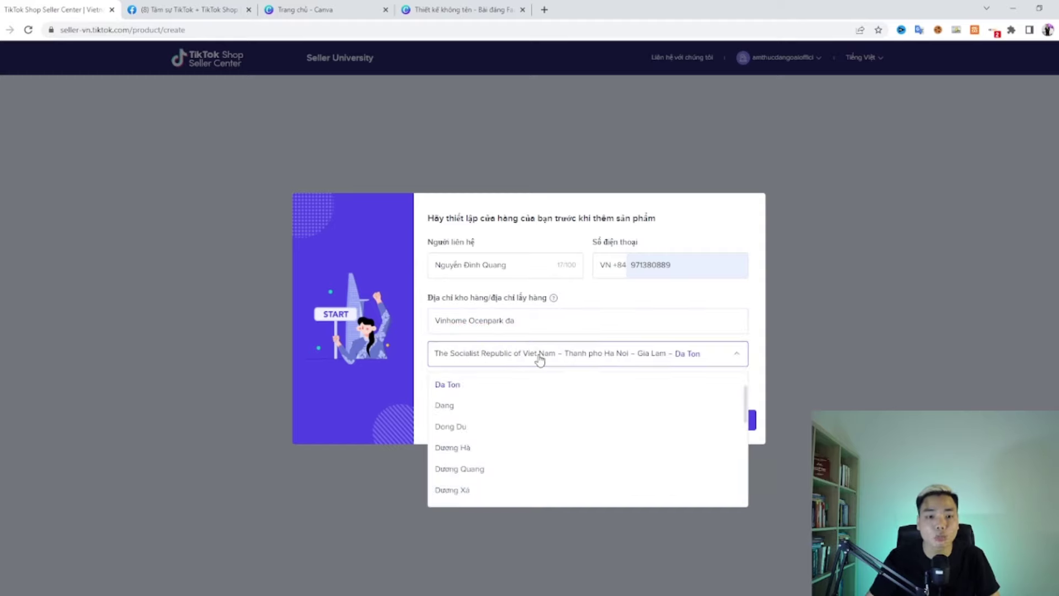
{"action": "left_click", "coordinate": [538, 357]}
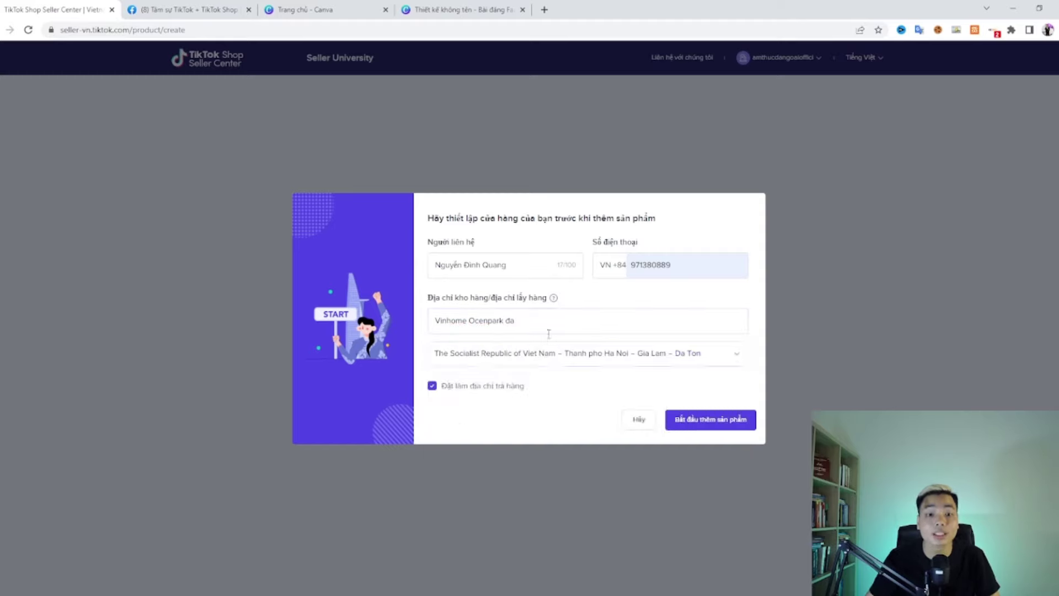
{"action": "left_click", "coordinate": [716, 421]}
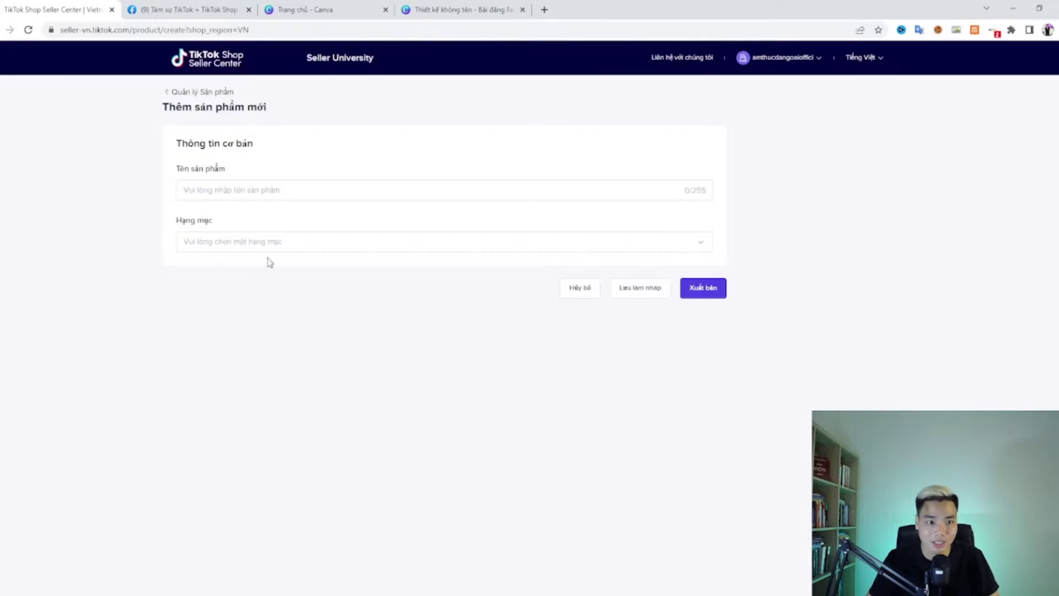
Step: Name the product 'Gậy livestream bên đẹp', append '( Giảm giá 50%)', then delete that suffix
{"action": "left_click", "coordinate": [223, 188]}
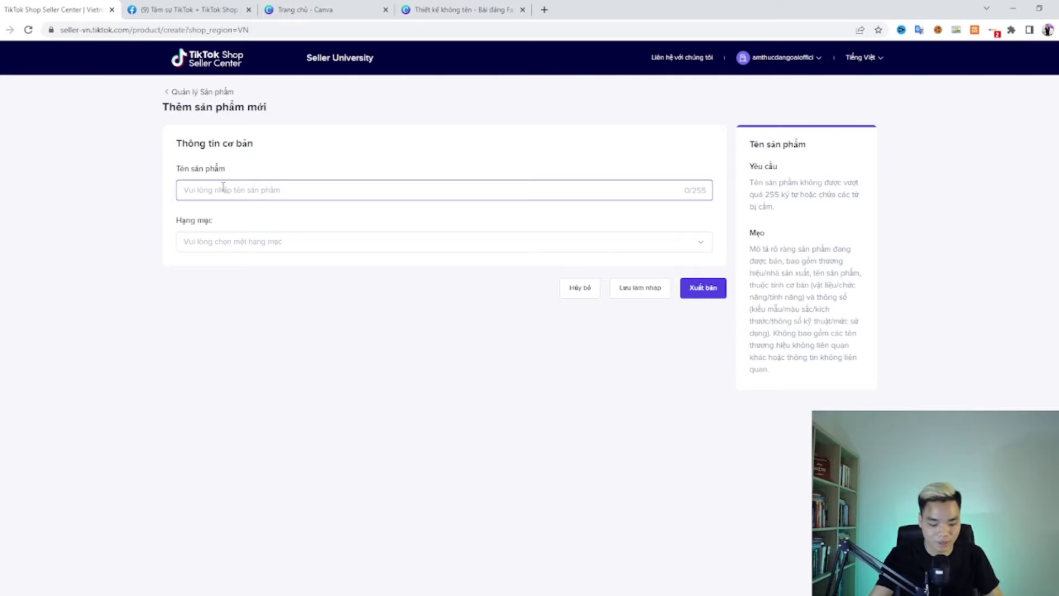
{"action": "type", "text": "Gậy "}
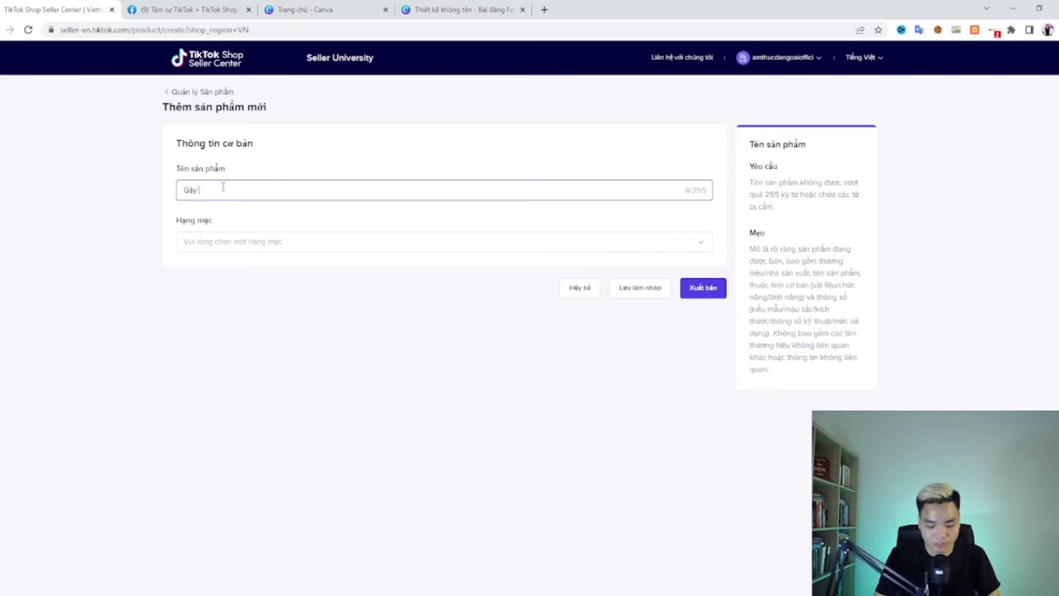
{"action": "type", "text": "livestream "}
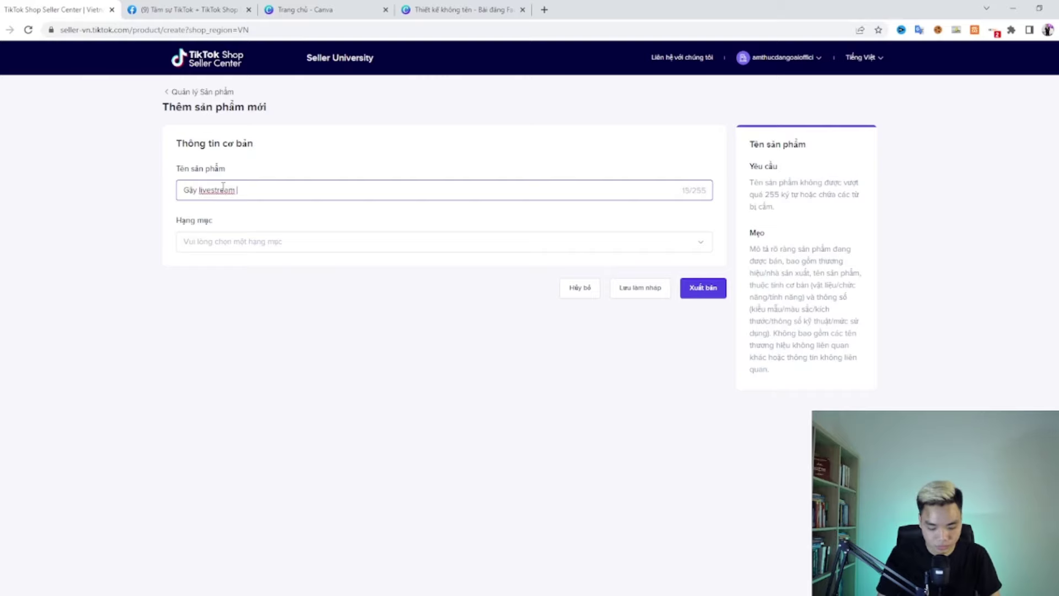
{"action": "type", "text": "bên đẹp"}
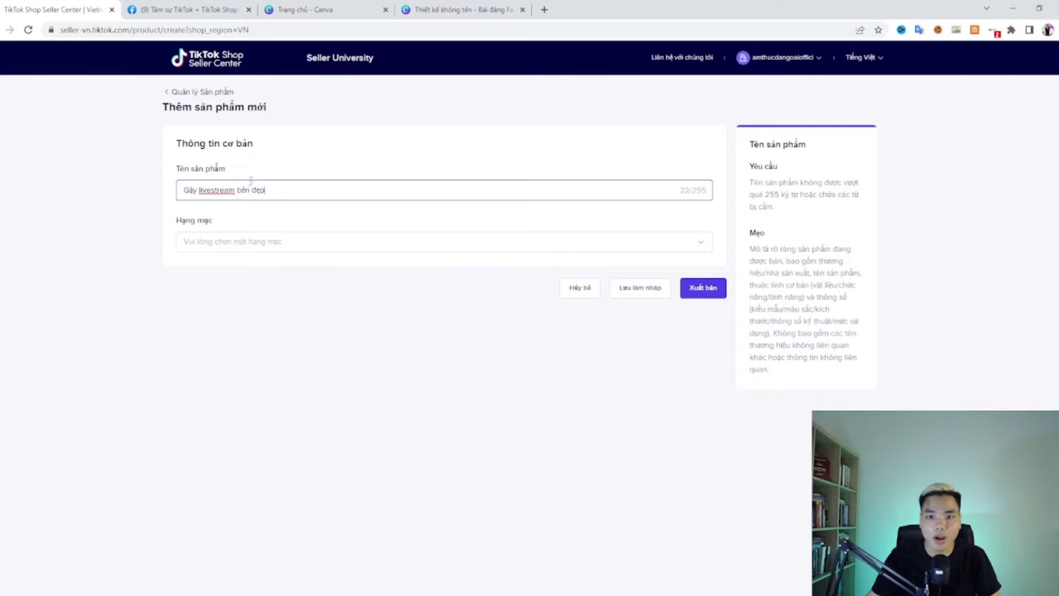
{"action": "left_click_drag", "start_coordinate": [680, 192], "coordinate": [693, 192]}
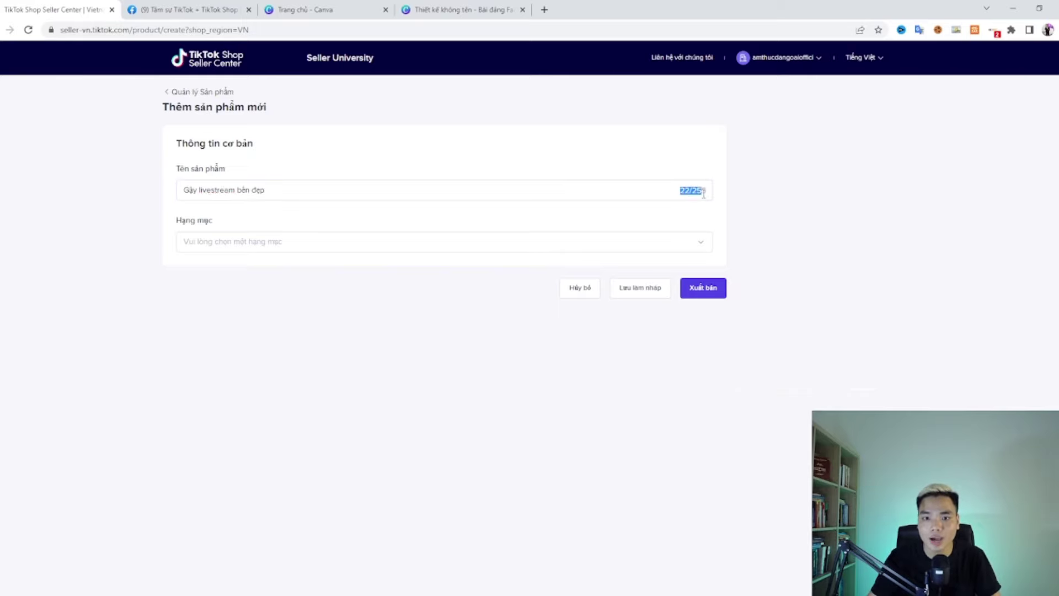
{"action": "left_click", "coordinate": [638, 191]}
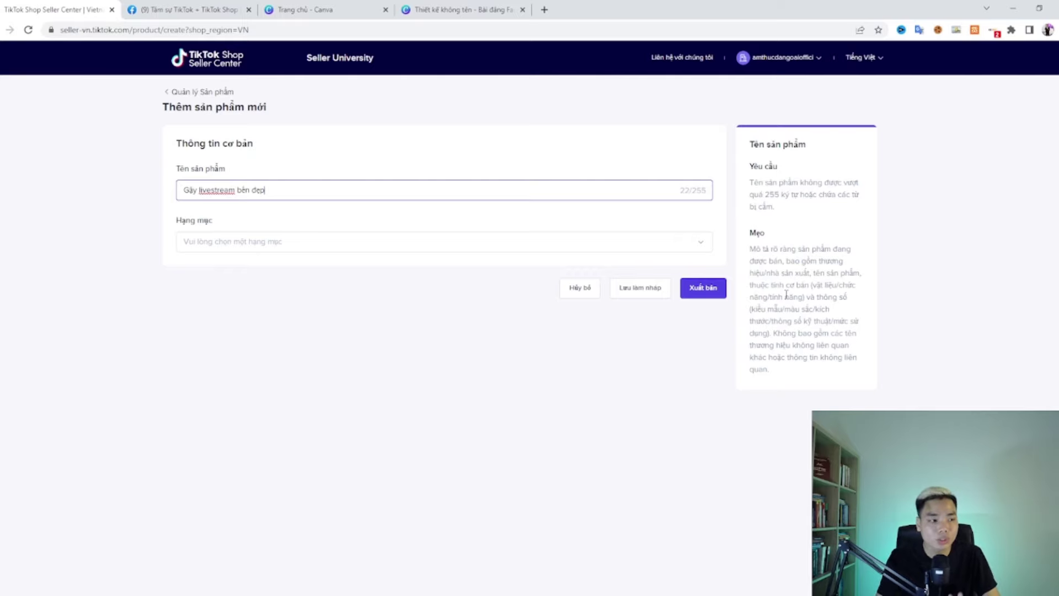
{"action": "type", "text": "("}
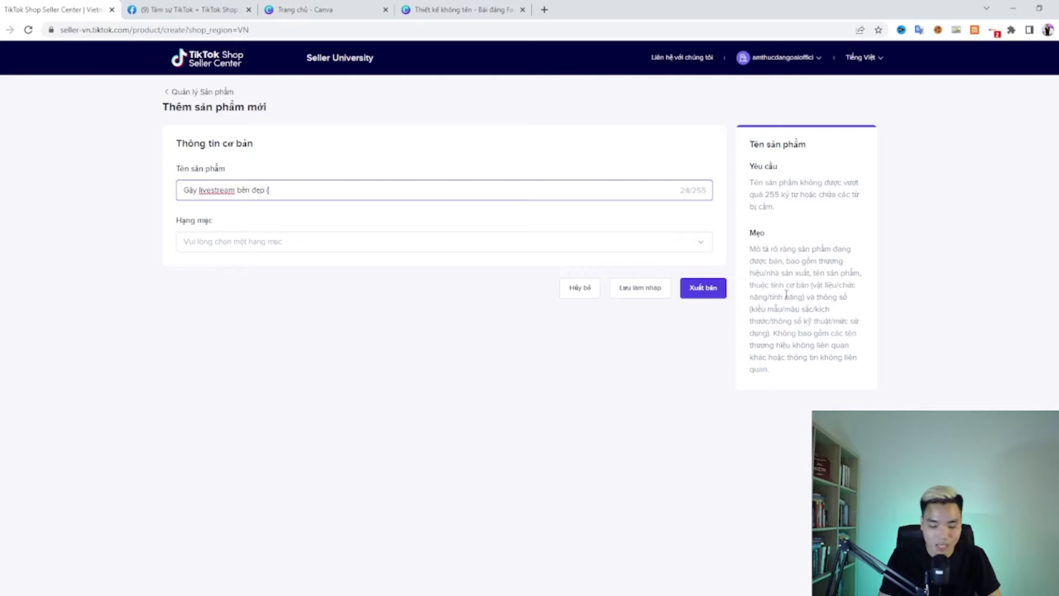
{"action": "type", "text": " Giảm giá 50%"}
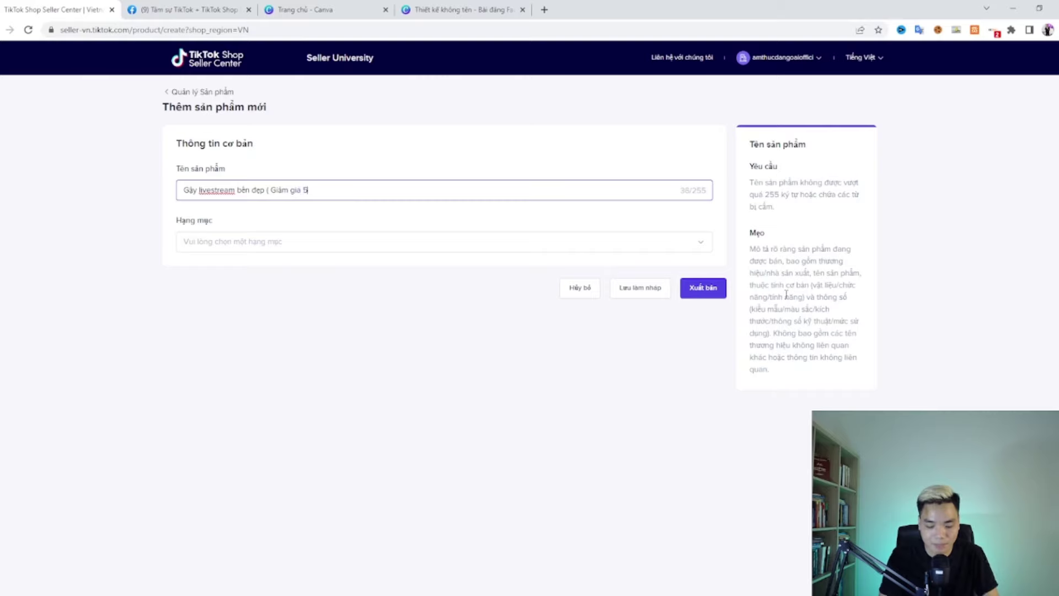
{"action": "type", "text": ")"}
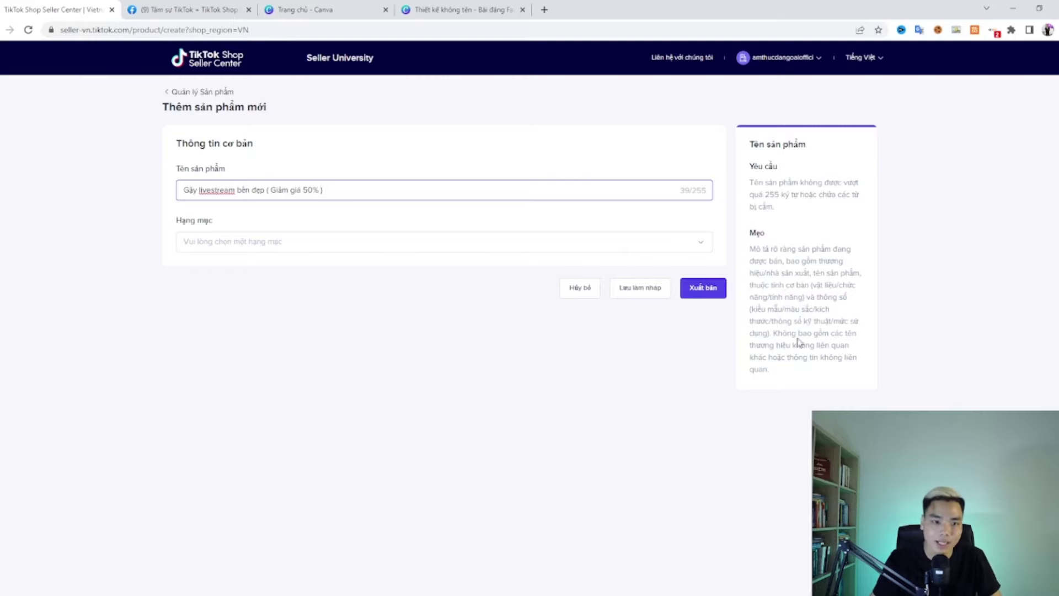
{"action": "left_click_drag", "start_coordinate": [323, 190], "coordinate": [267, 190]}
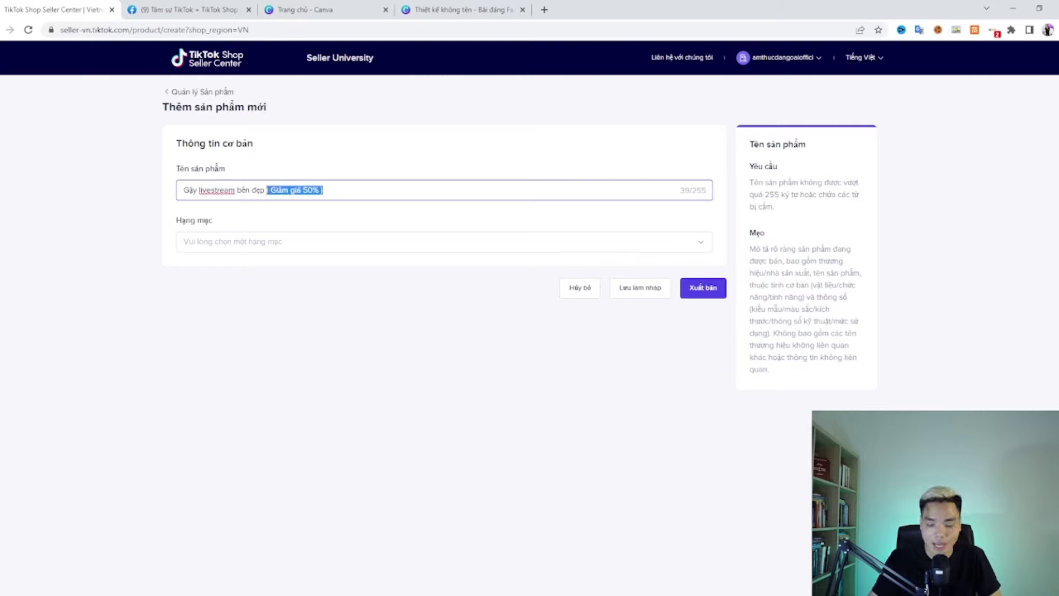
{"action": "key", "text": "BackSpace"}
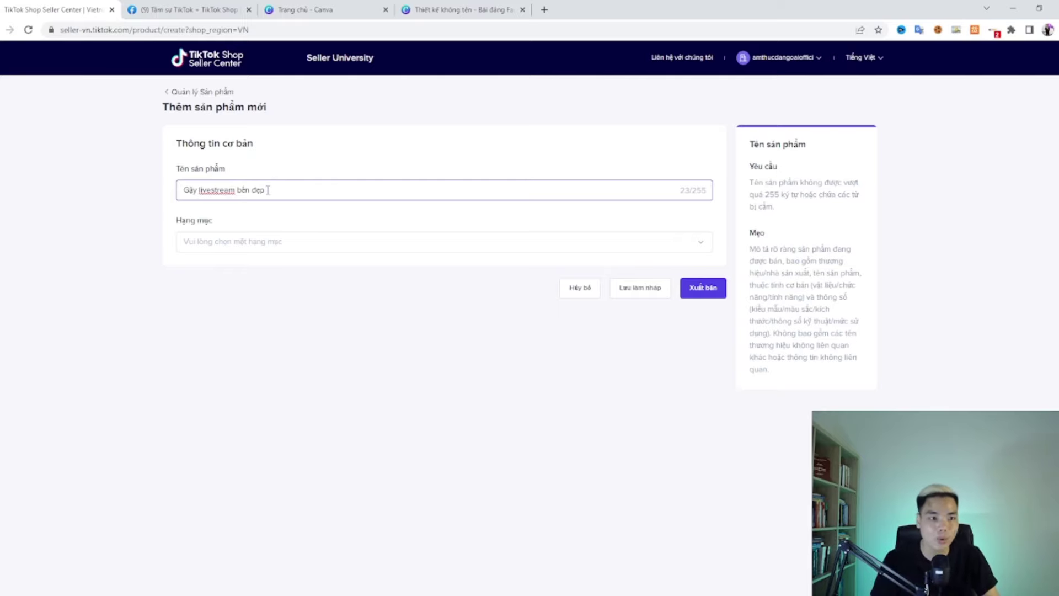
Step: Choose category Điện thoại & Đồ điện tử > Thiết bị thông minh & Thiết bị đeo > Phụ kiện đeo
{"action": "left_click", "coordinate": [256, 243]}
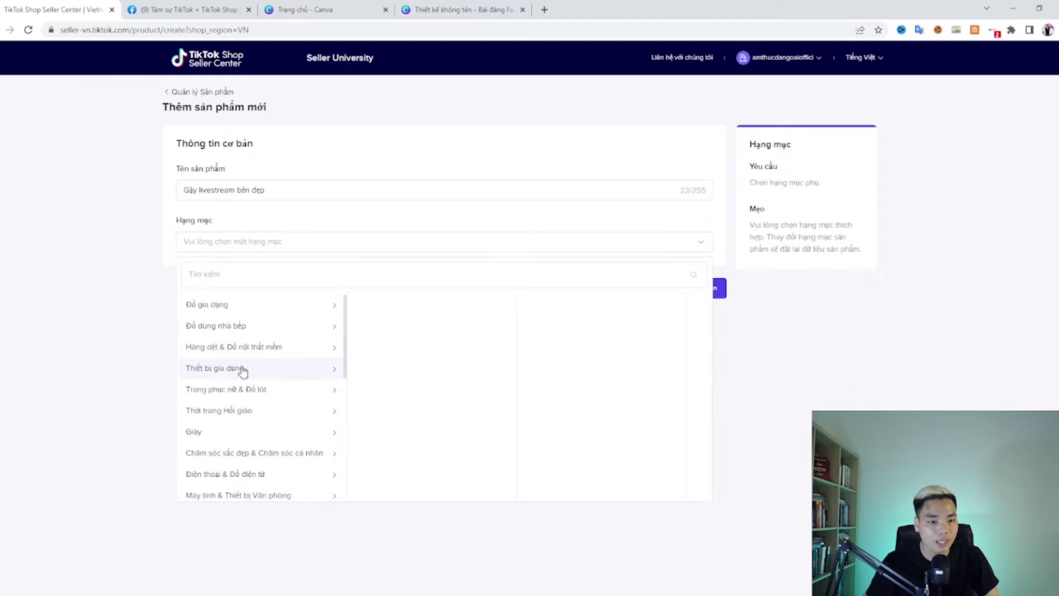
{"action": "scroll", "coordinate": [237, 367], "scroll_direction": "down", "scroll_amount": 5}
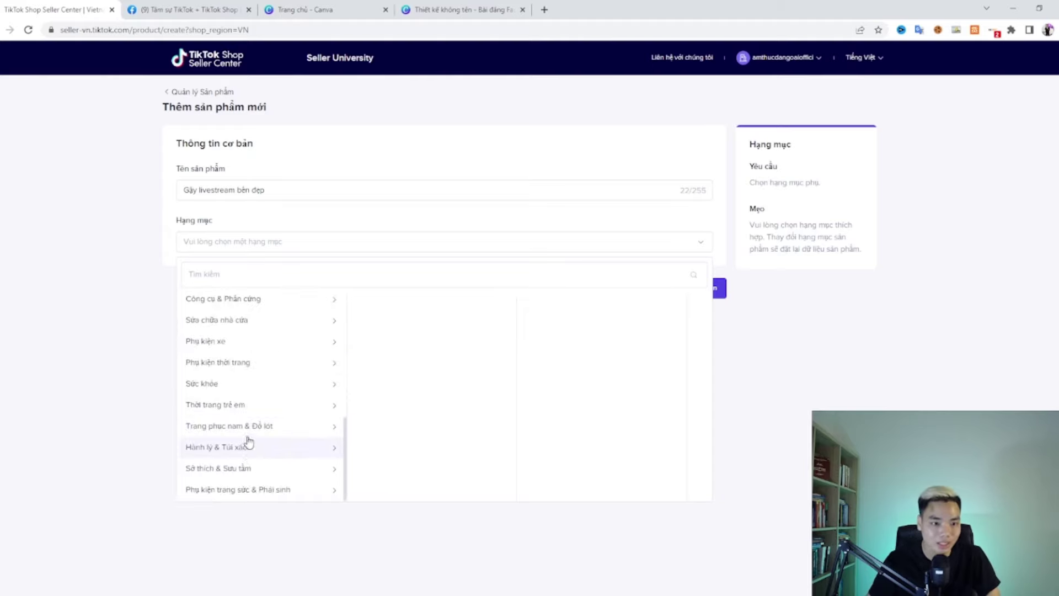
{"action": "scroll", "coordinate": [247, 418], "scroll_direction": "up", "scroll_amount": 2}
{"action": "scroll", "coordinate": [247, 418], "scroll_direction": "up", "scroll_amount": 2}
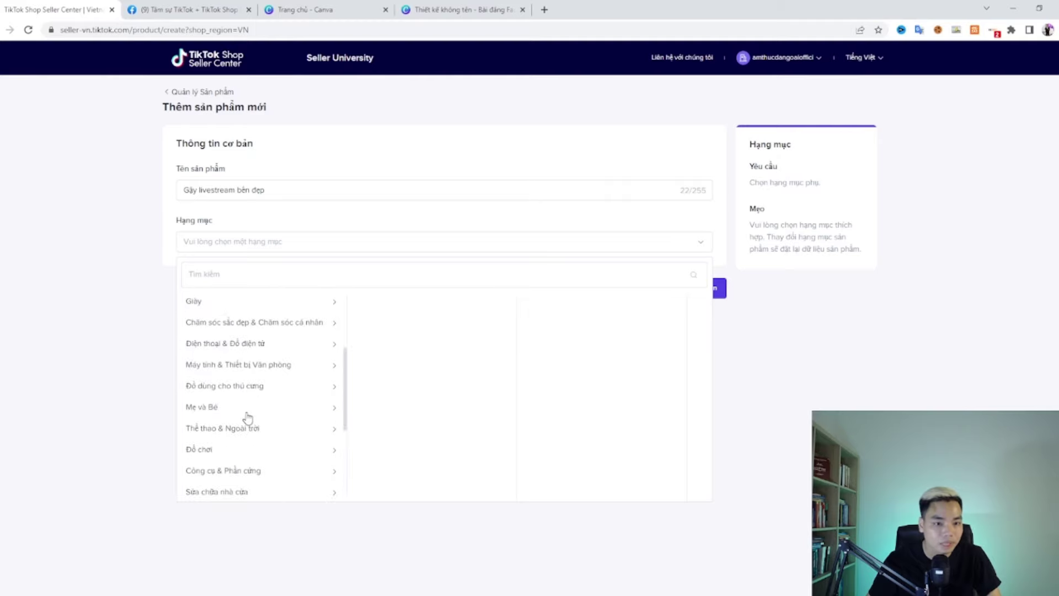
{"action": "scroll", "coordinate": [256, 375], "scroll_direction": "up", "scroll_amount": 1}
{"action": "left_click", "coordinate": [248, 401]}
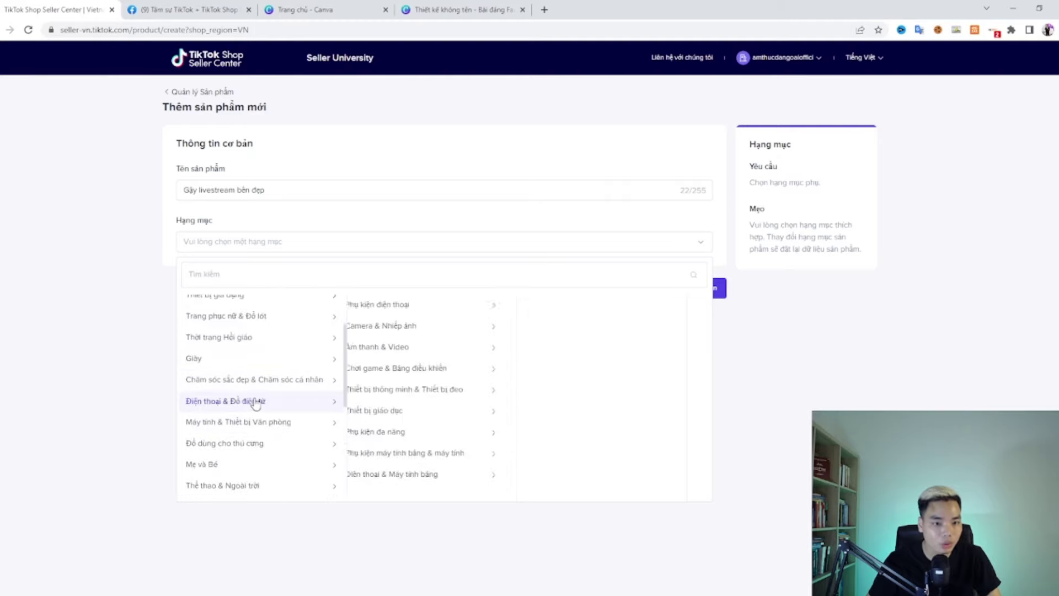
{"action": "left_click", "coordinate": [415, 434]}
{"action": "left_click", "coordinate": [426, 393]}
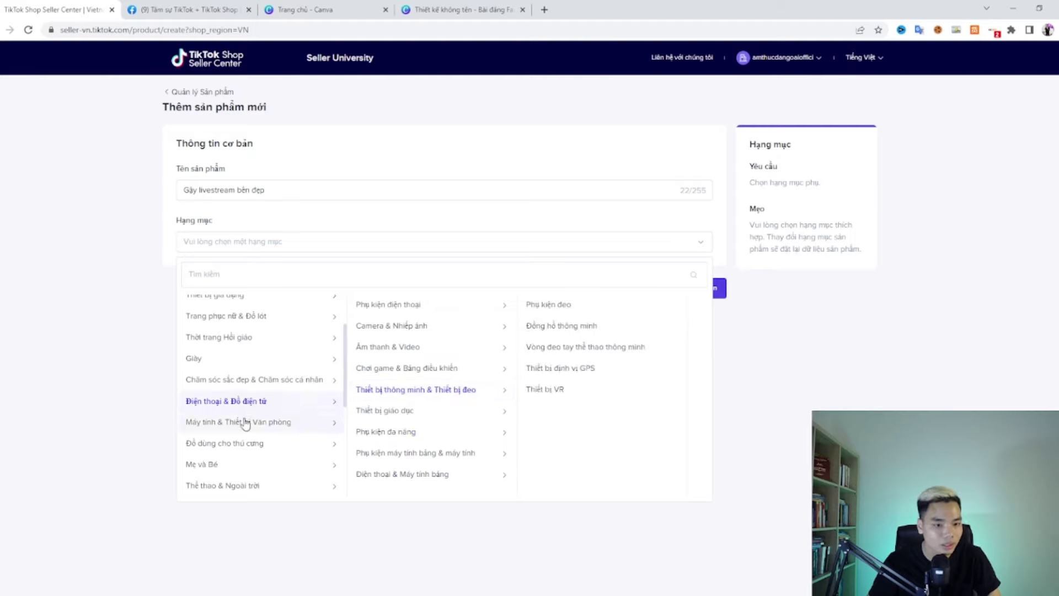
{"action": "scroll", "coordinate": [245, 424], "scroll_direction": "up", "scroll_amount": 2}
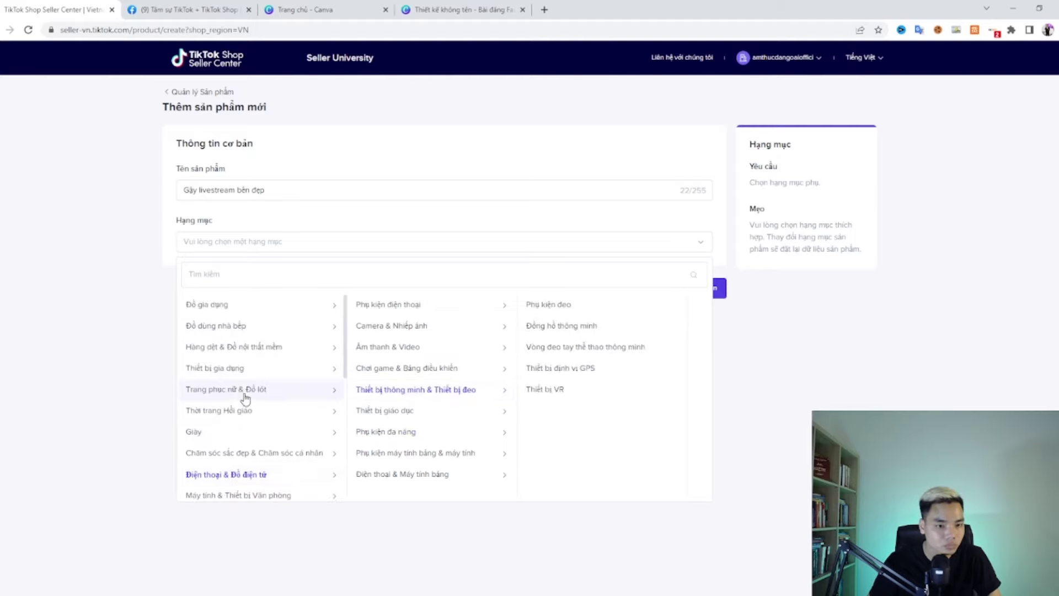
{"action": "scroll", "coordinate": [245, 397], "scroll_direction": "down", "scroll_amount": 7}
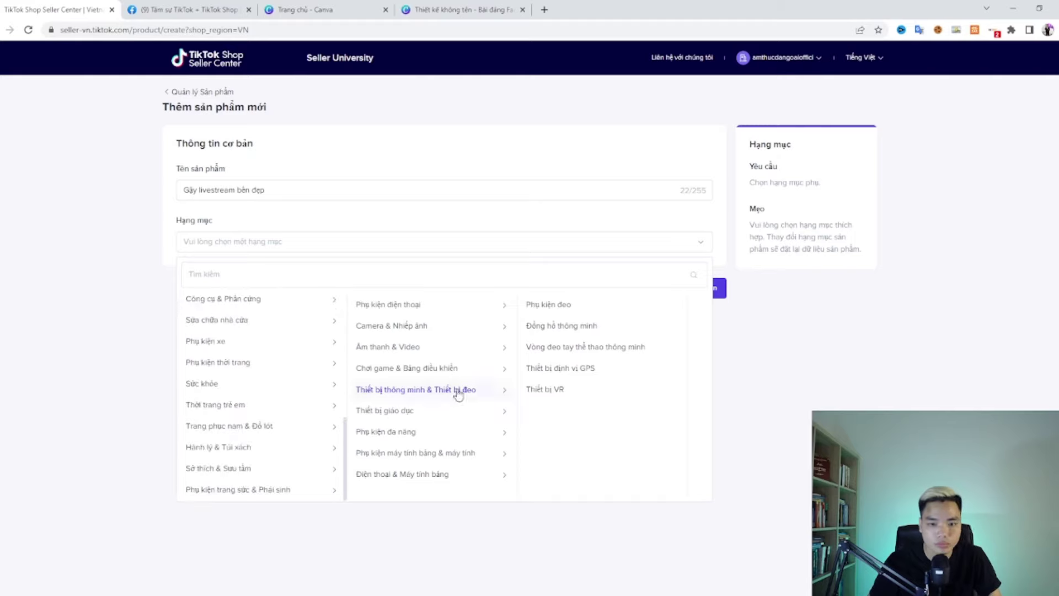
{"action": "left_click", "coordinate": [568, 308]}
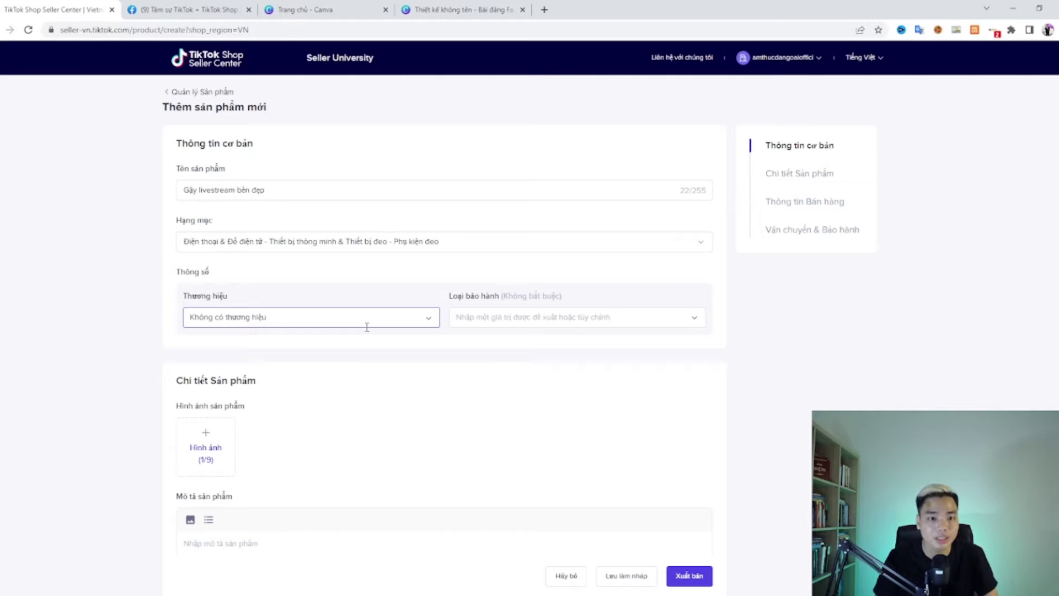
Step: Keep the brand as Không có thương hiệu and set warranty type to Không bảo hành
{"action": "left_click", "coordinate": [364, 324]}
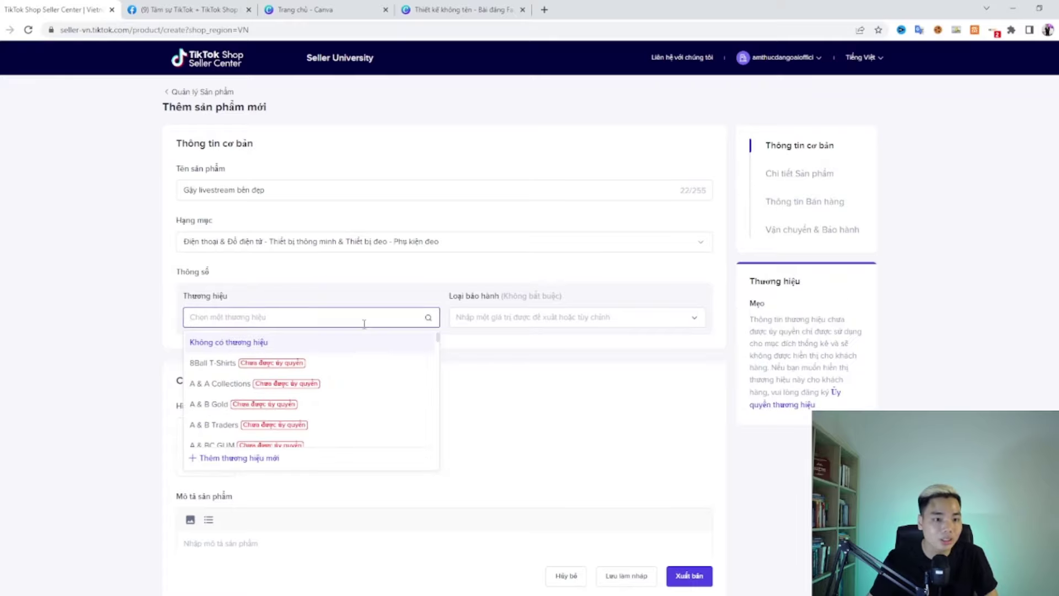
{"action": "scroll", "coordinate": [305, 378], "scroll_direction": "down", "scroll_amount": 5}
{"action": "scroll", "coordinate": [305, 378], "scroll_direction": "down", "scroll_amount": 10}
{"action": "scroll", "coordinate": [305, 375], "scroll_direction": "up", "scroll_amount": 10}
{"action": "left_click", "coordinate": [18, 315]}
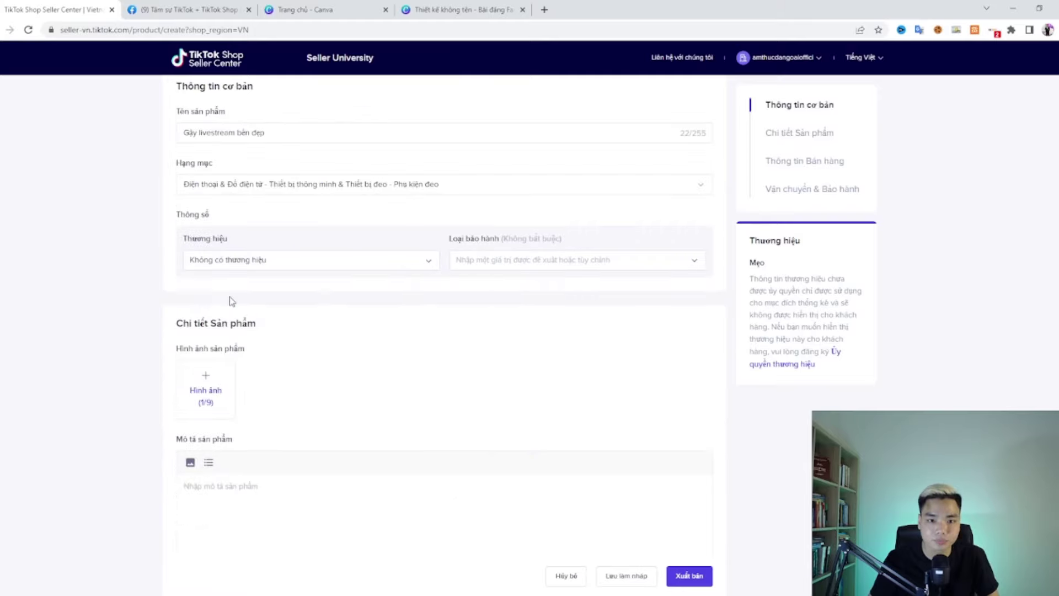
{"action": "left_click", "coordinate": [552, 260]}
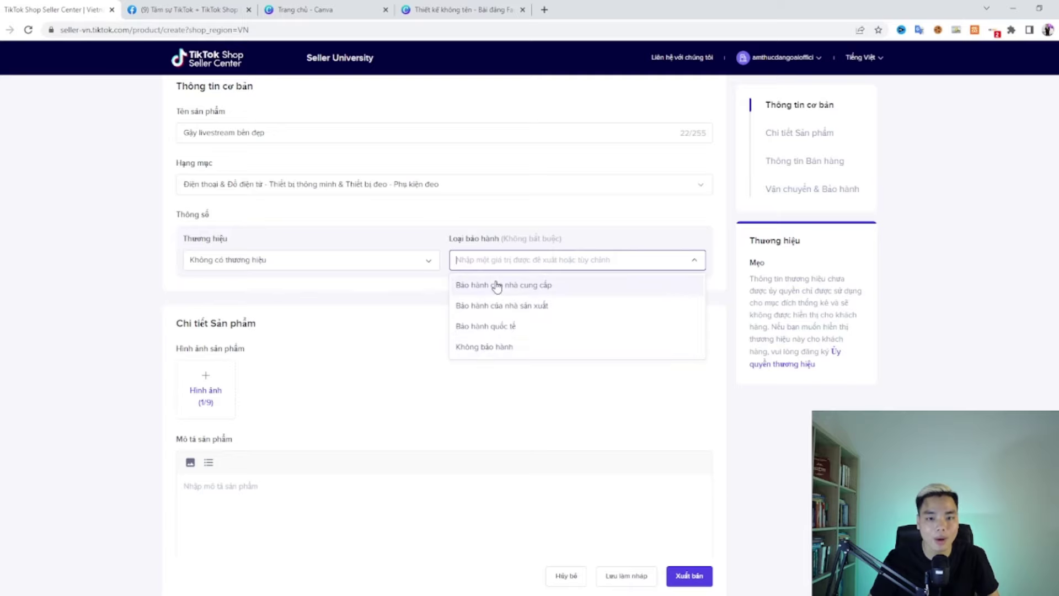
{"action": "left_click", "coordinate": [505, 348]}
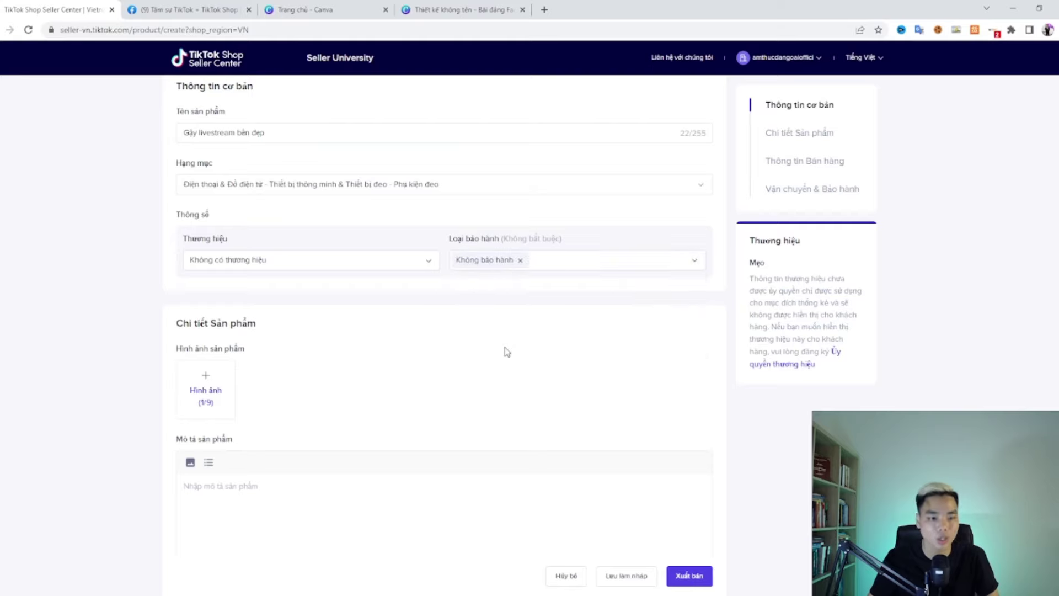
{"action": "scroll", "coordinate": [331, 337], "scroll_direction": "down", "scroll_amount": 2}
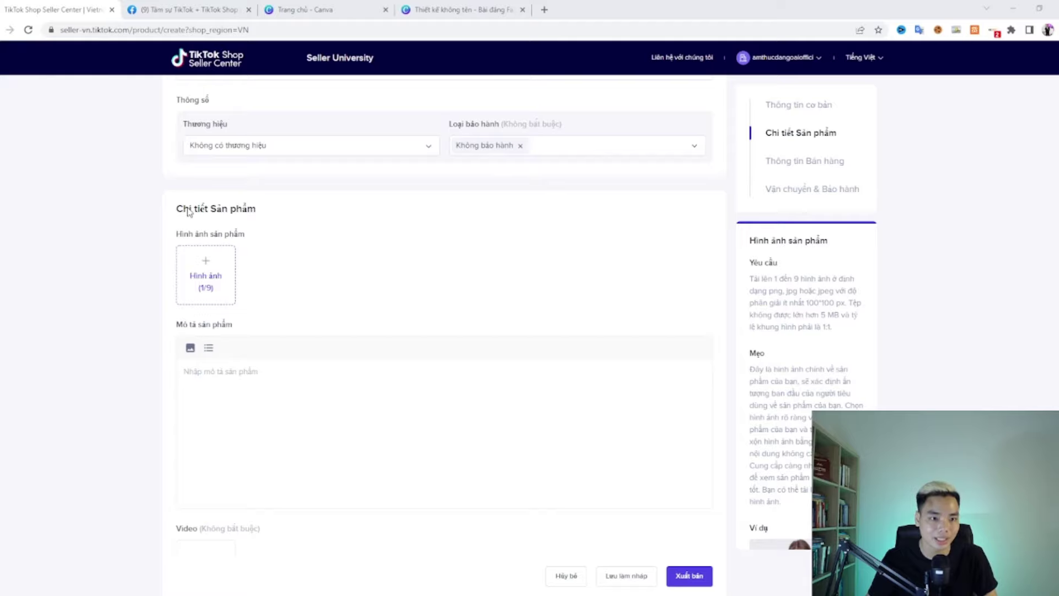
{"action": "left_click", "coordinate": [446, 292]}
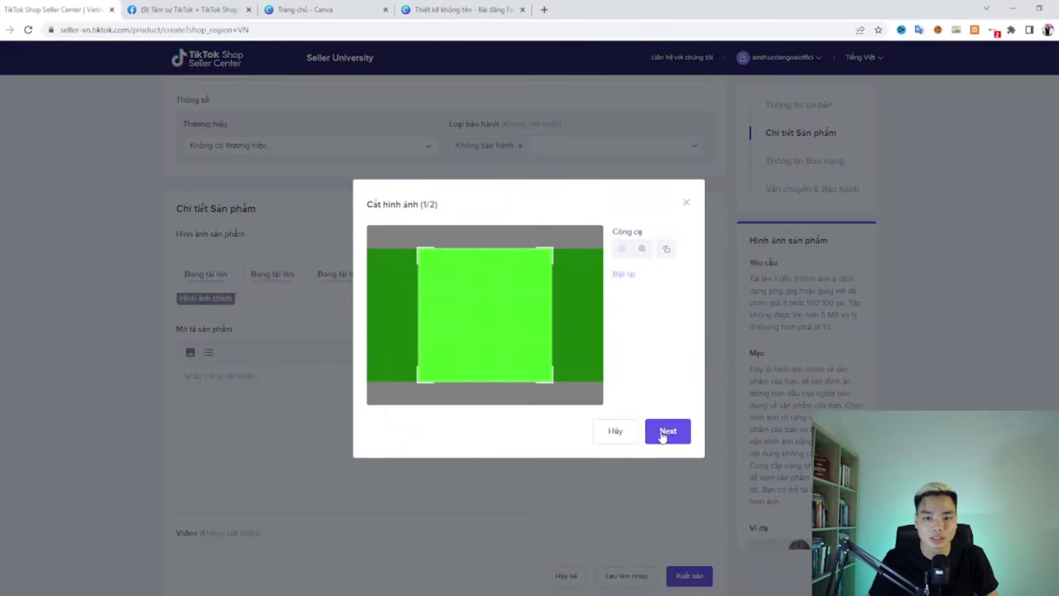
{"action": "left_click", "coordinate": [663, 435]}
{"action": "left_click", "coordinate": [665, 434]}
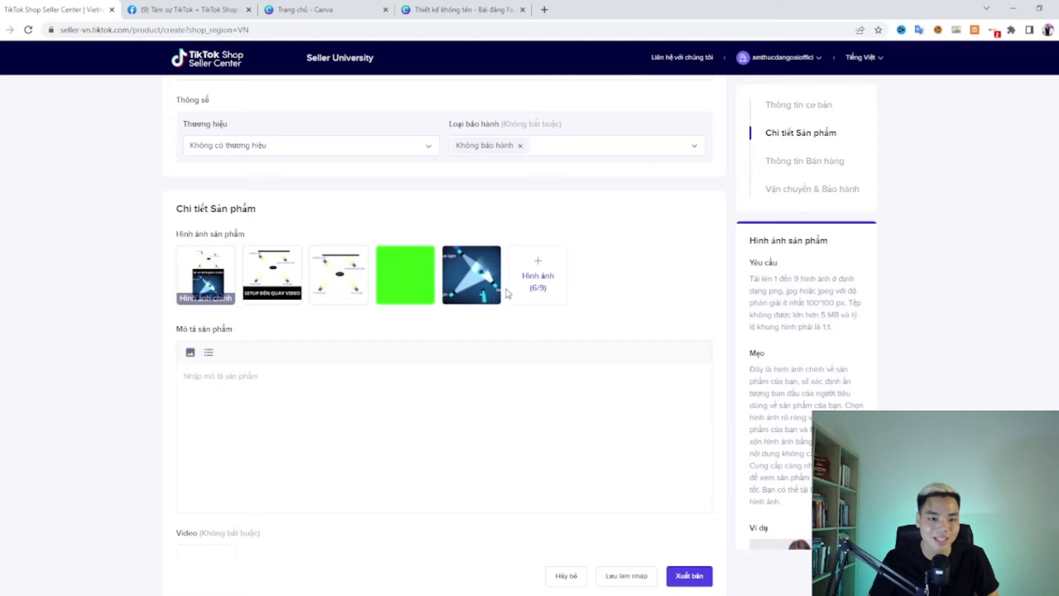
{"action": "scroll", "coordinate": [416, 383], "scroll_direction": "down", "scroll_amount": 2}
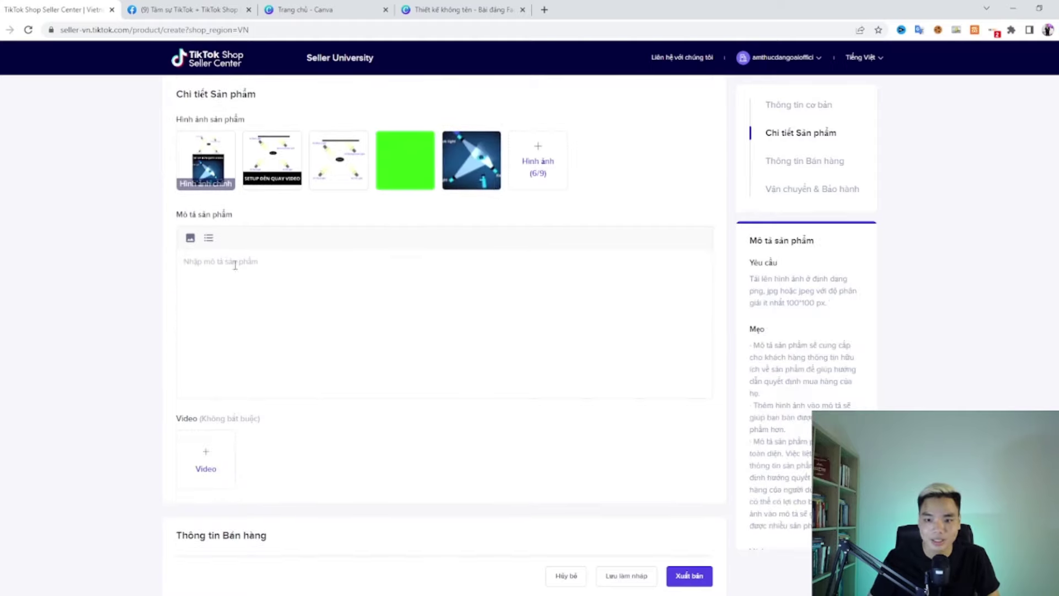
{"action": "left_click", "coordinate": [235, 265]}
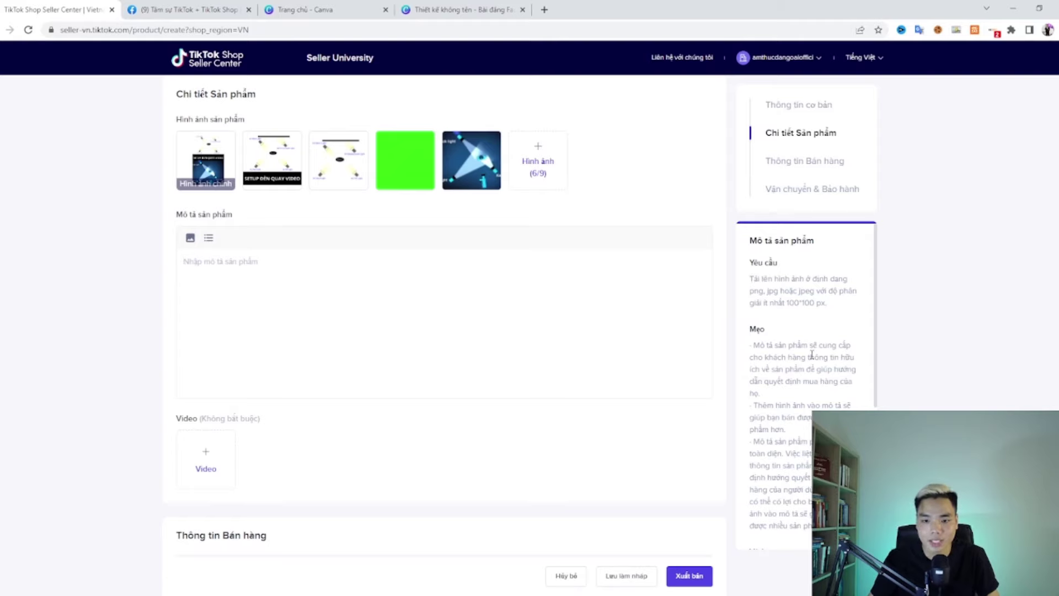
{"action": "scroll", "coordinate": [811, 355], "scroll_direction": "down", "scroll_amount": 1}
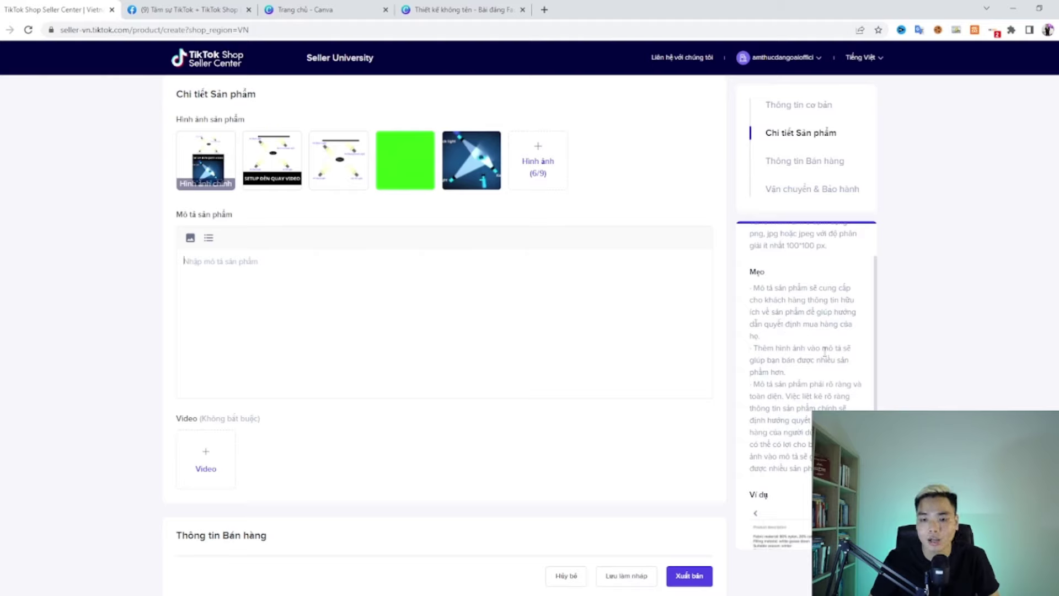
{"action": "scroll", "coordinate": [806, 353], "scroll_direction": "down", "scroll_amount": 5}
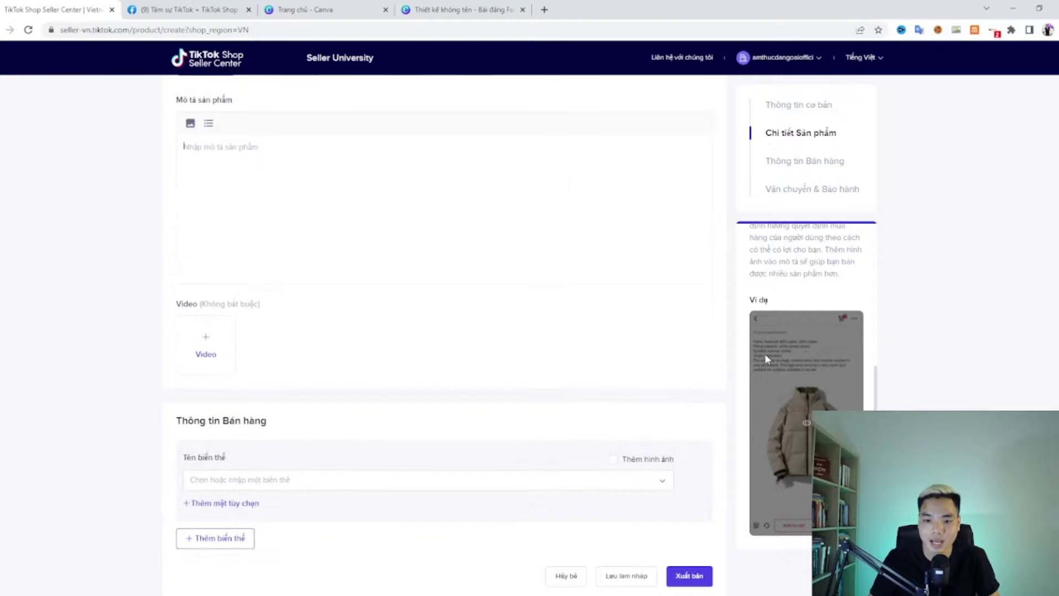
{"action": "scroll", "coordinate": [254, 324], "scroll_direction": "up", "scroll_amount": 2}
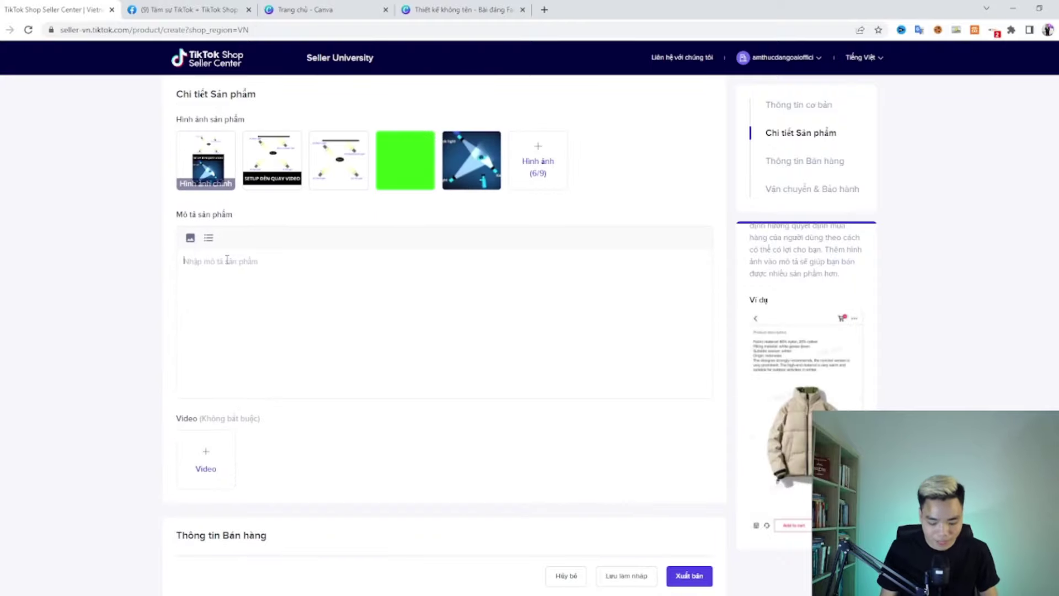
Step: Write the description: a cheap, durable livestream stick that holds your phone during sales livestreams
{"action": "type", "text": "G"}
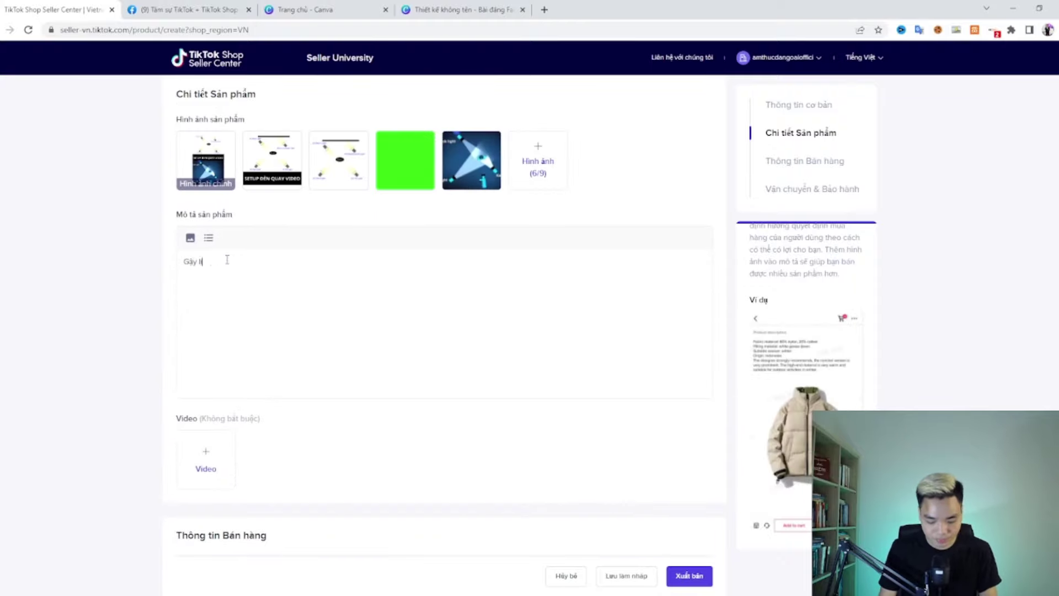
{"action": "type", "text": "ậy livestream gia"}
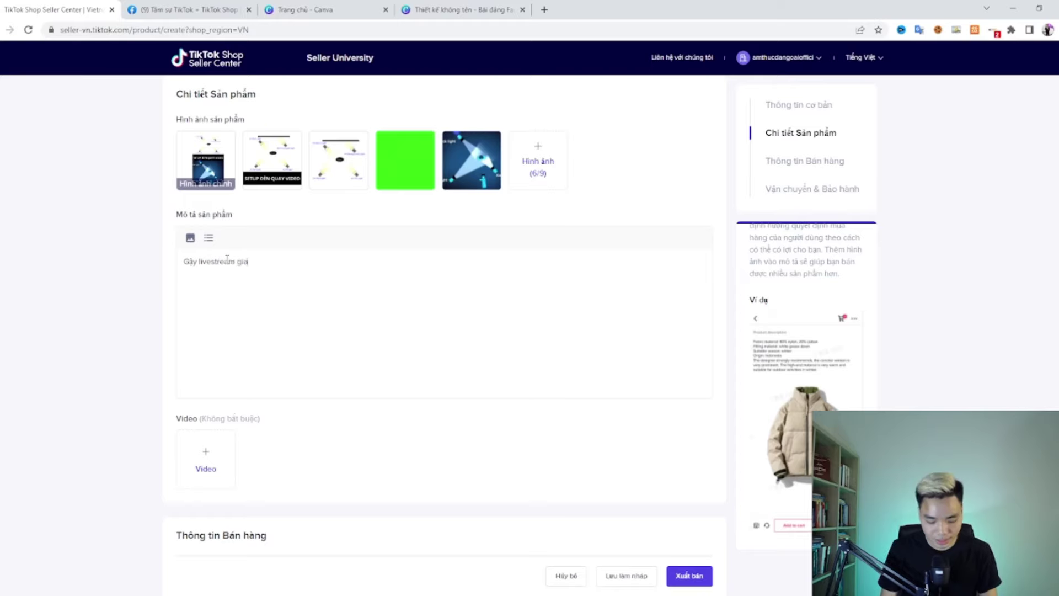
{"action": "type", "text": " rẻ cực bệ"}
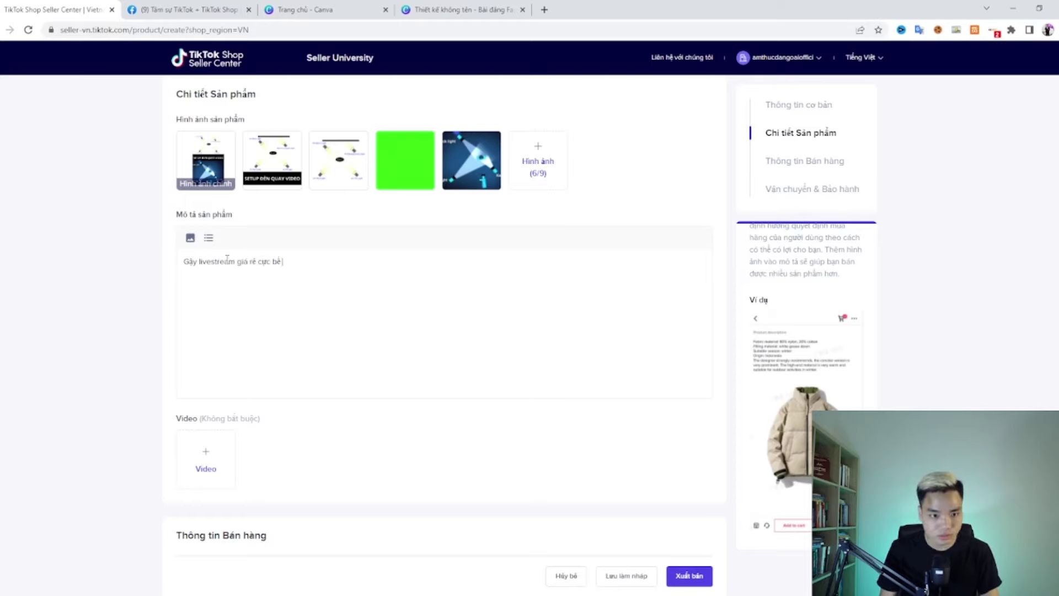
{"action": "type", "text": "n, giúp"}
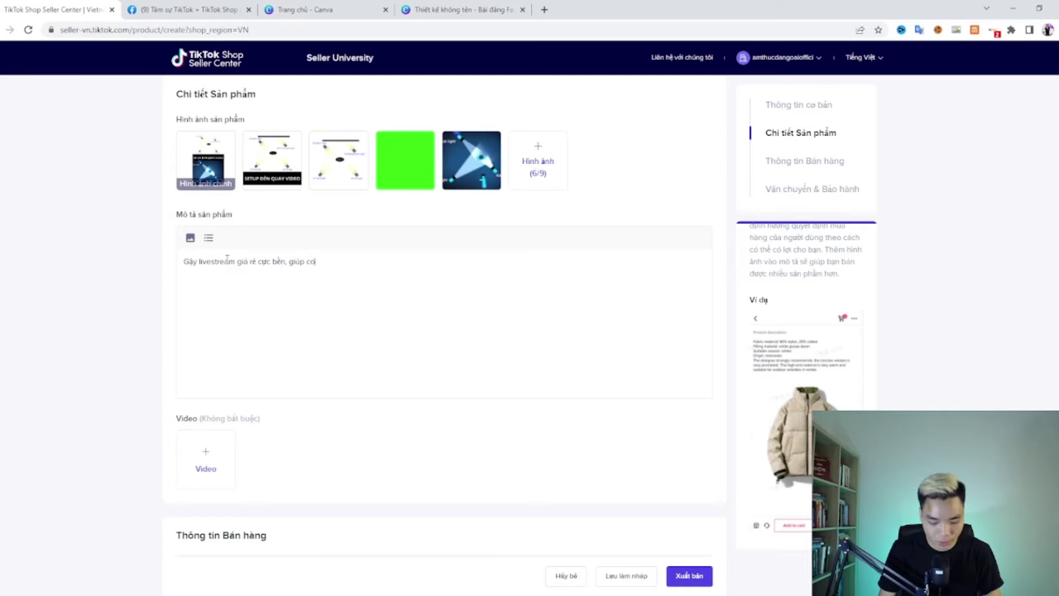
{"action": "type", "text": " cố đ"}
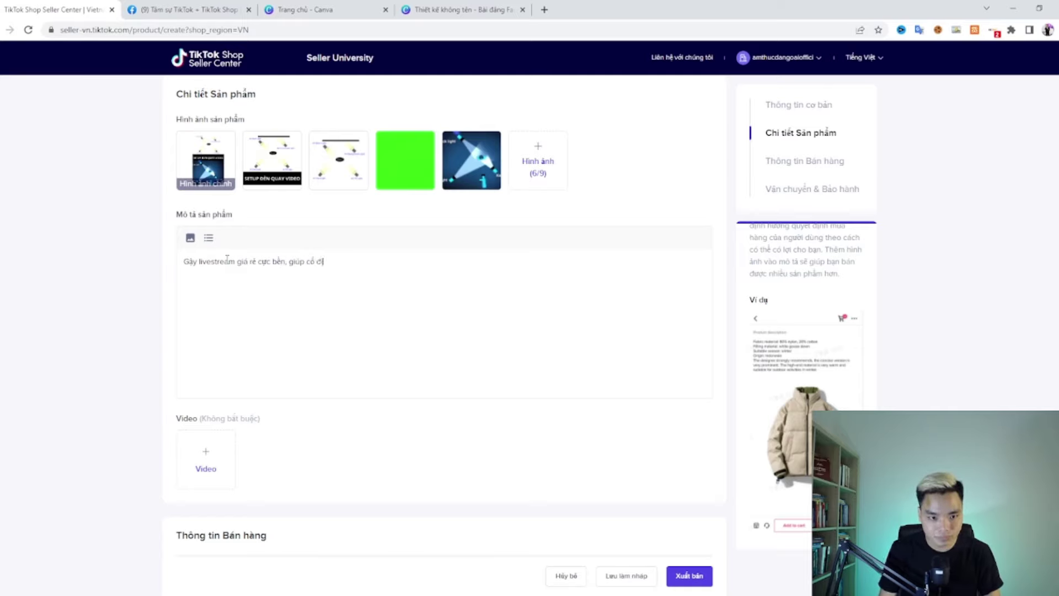
{"action": "type", "text": "ịnh điện thoại c"}
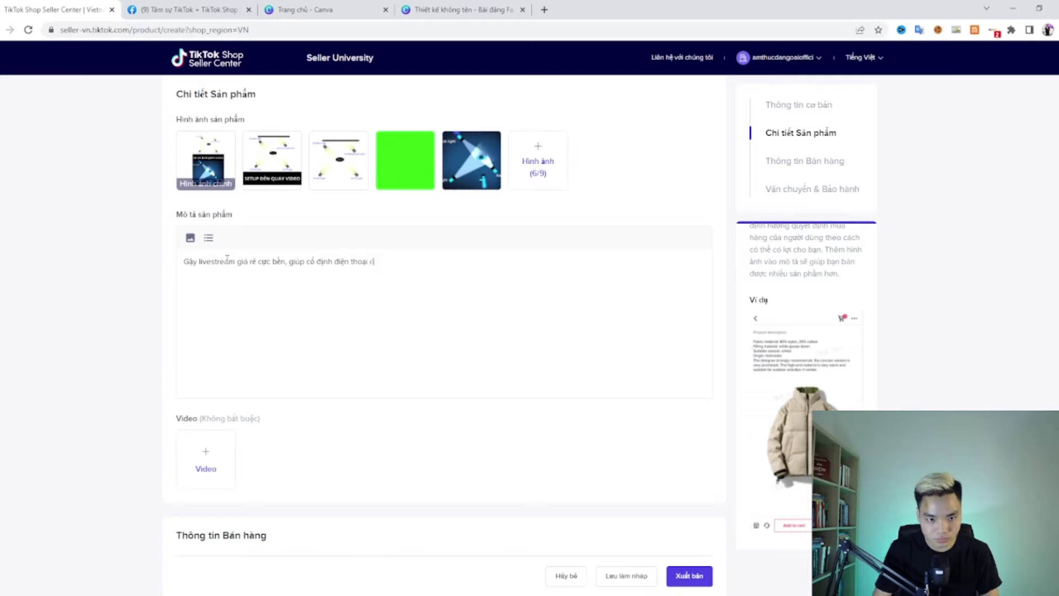
{"action": "type", "text": "ua bạn trong nhiều"}
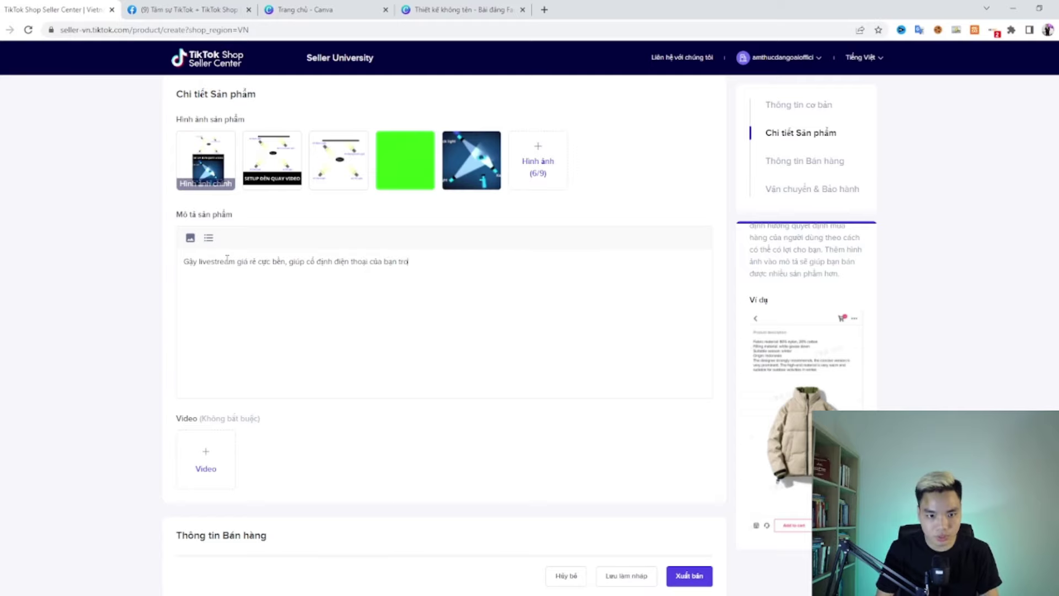
{"action": "type", "text": " buổi l"}
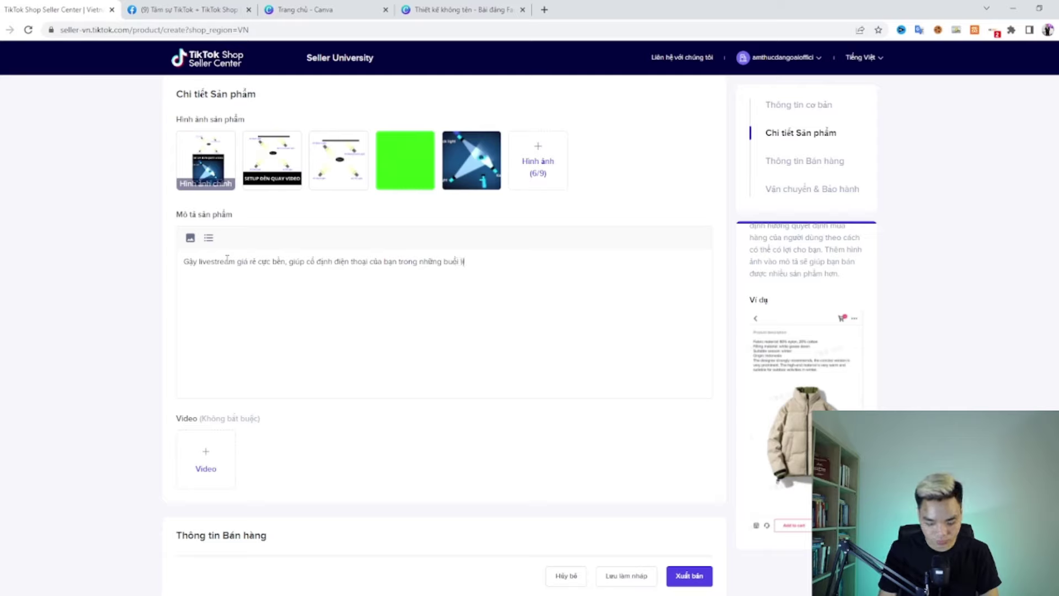
{"action": "type", "text": "ivestream bán hangfh"}
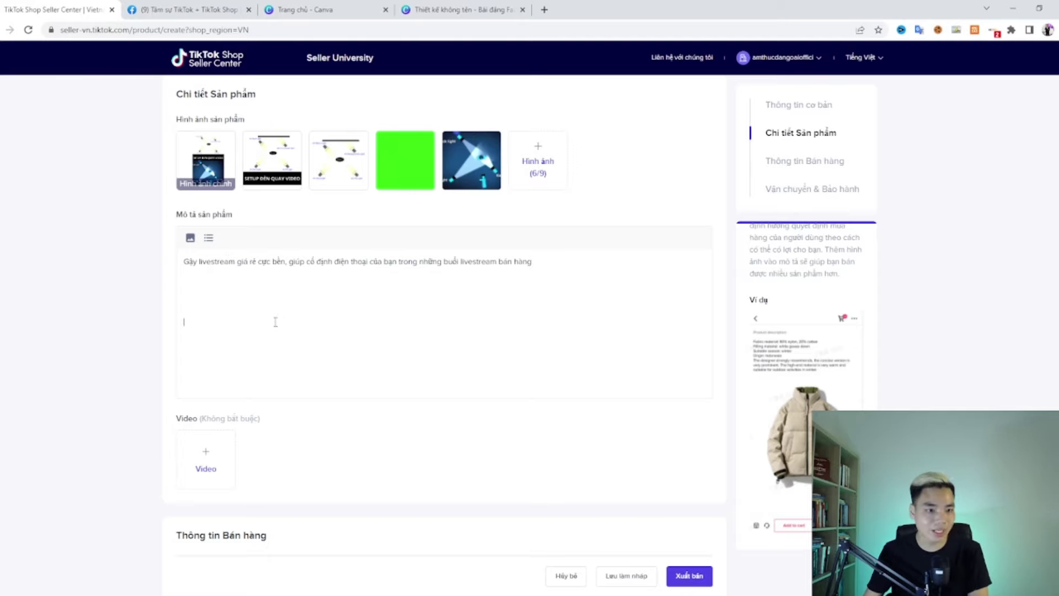
Step: Set the sales variant type to Màu sắc after briefly trying Thông số
{"action": "scroll", "coordinate": [766, 298], "scroll_direction": "up", "scroll_amount": 3}
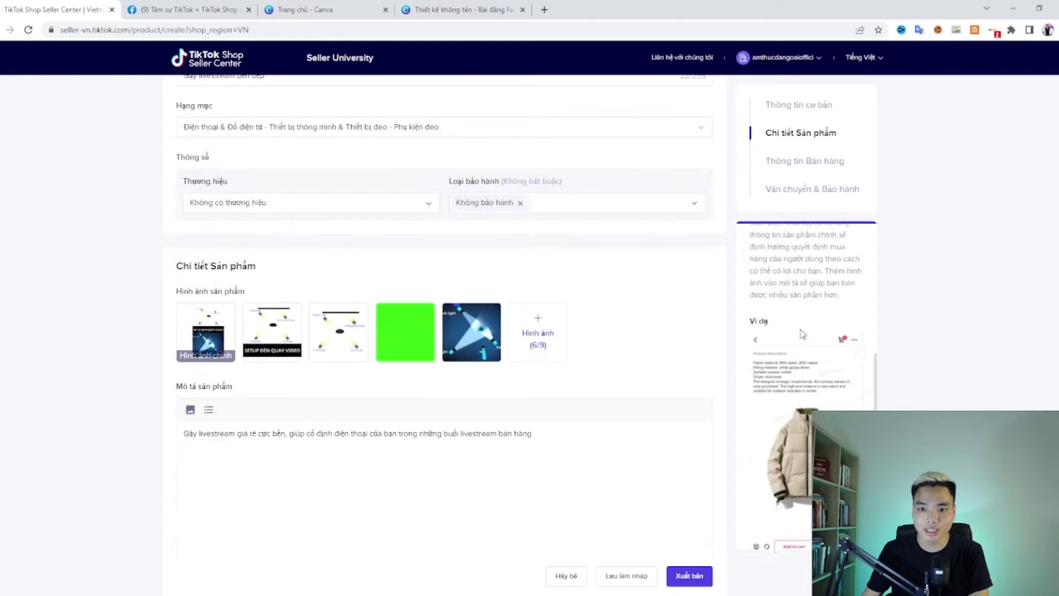
{"action": "scroll", "coordinate": [432, 399], "scroll_direction": "down", "scroll_amount": 7}
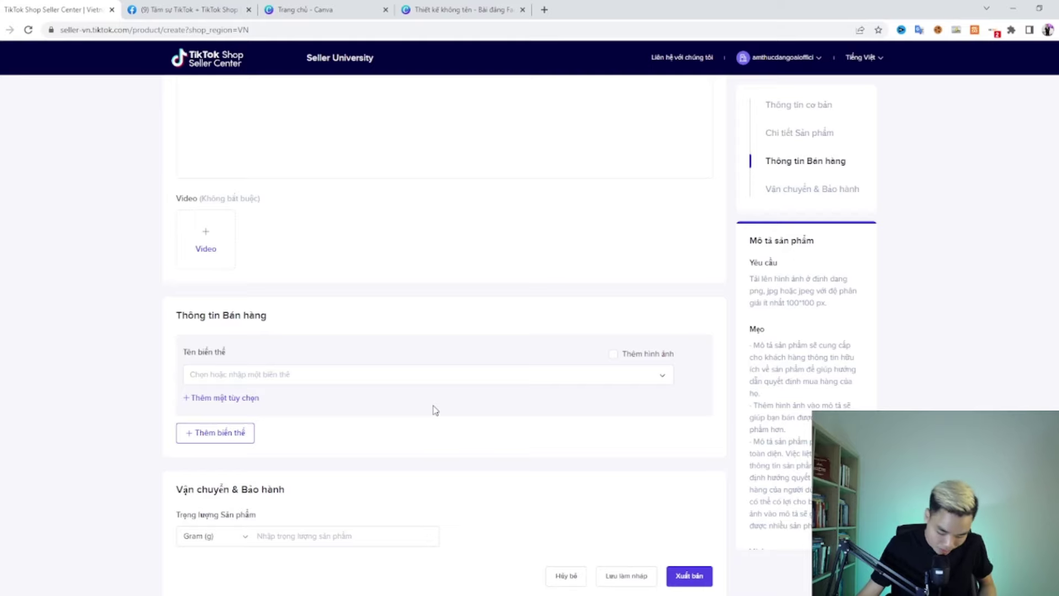
{"action": "scroll", "coordinate": [274, 326], "scroll_direction": "up", "scroll_amount": 3}
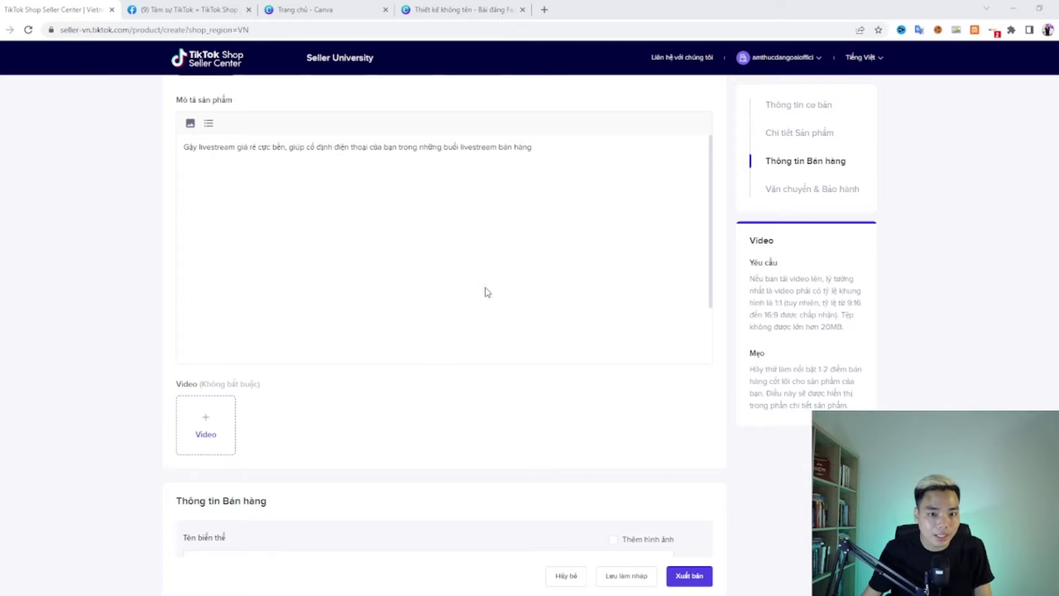
{"action": "scroll", "coordinate": [487, 284], "scroll_direction": "down", "scroll_amount": 2}
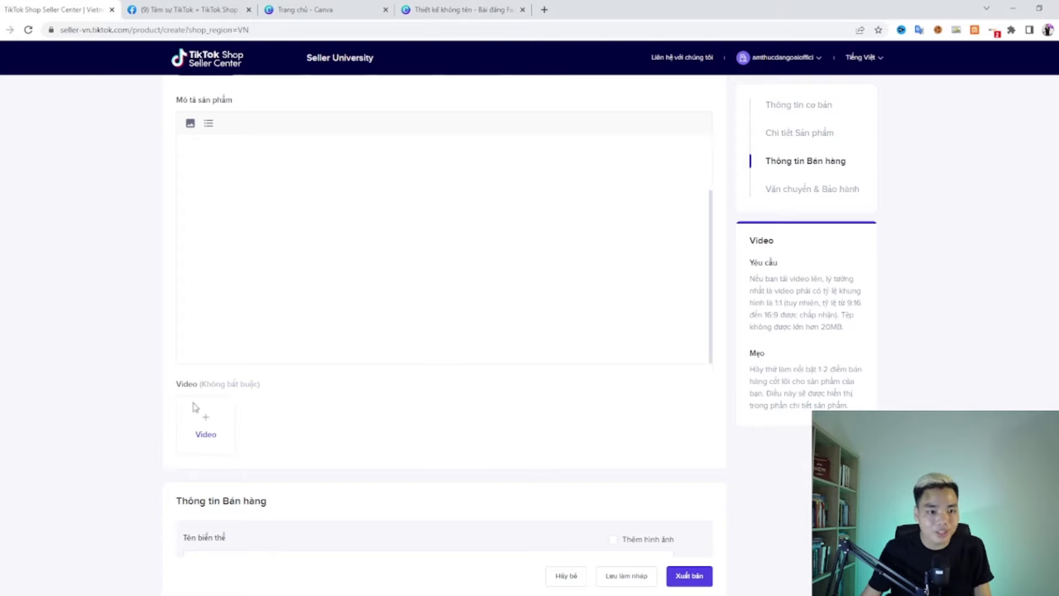
{"action": "scroll", "coordinate": [194, 407], "scroll_direction": "down", "scroll_amount": 5}
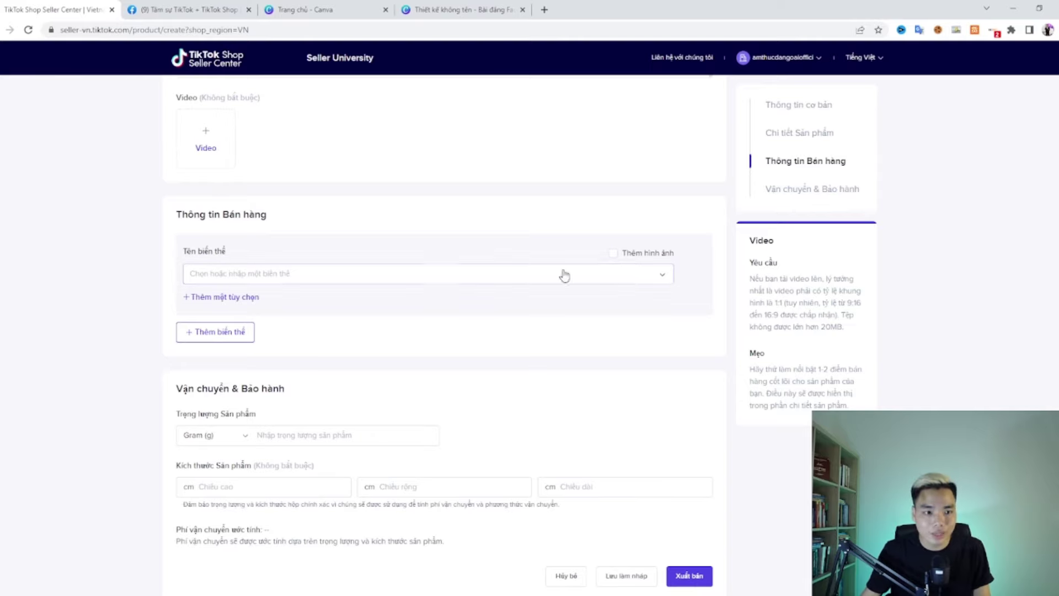
{"action": "left_click", "coordinate": [402, 283]}
{"action": "left_click", "coordinate": [291, 301]}
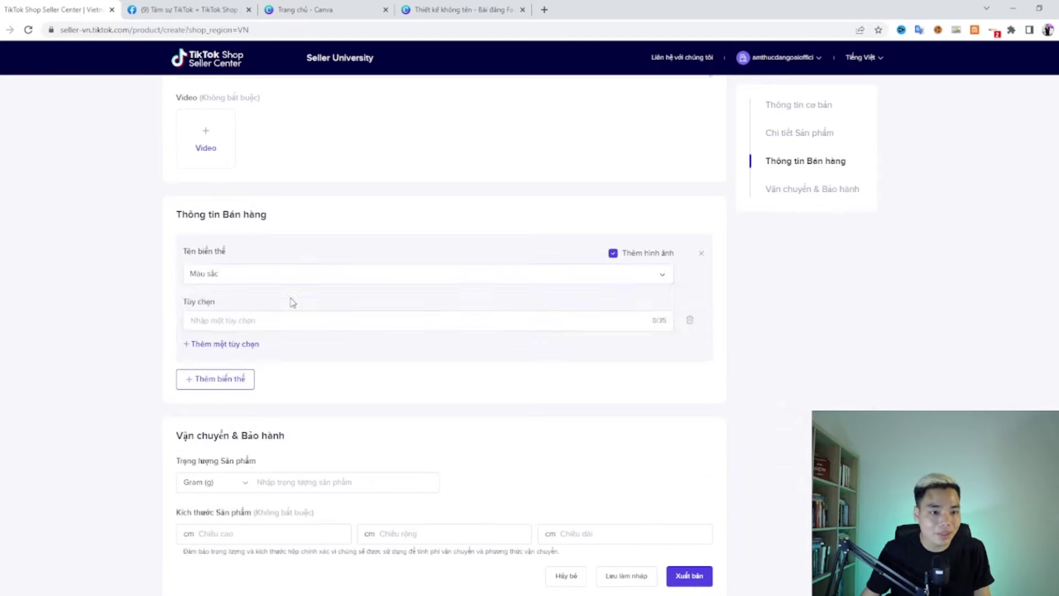
{"action": "left_click", "coordinate": [270, 279]}
{"action": "left_click", "coordinate": [237, 319]}
{"action": "left_click", "coordinate": [256, 279]}
{"action": "left_click", "coordinate": [238, 299]}
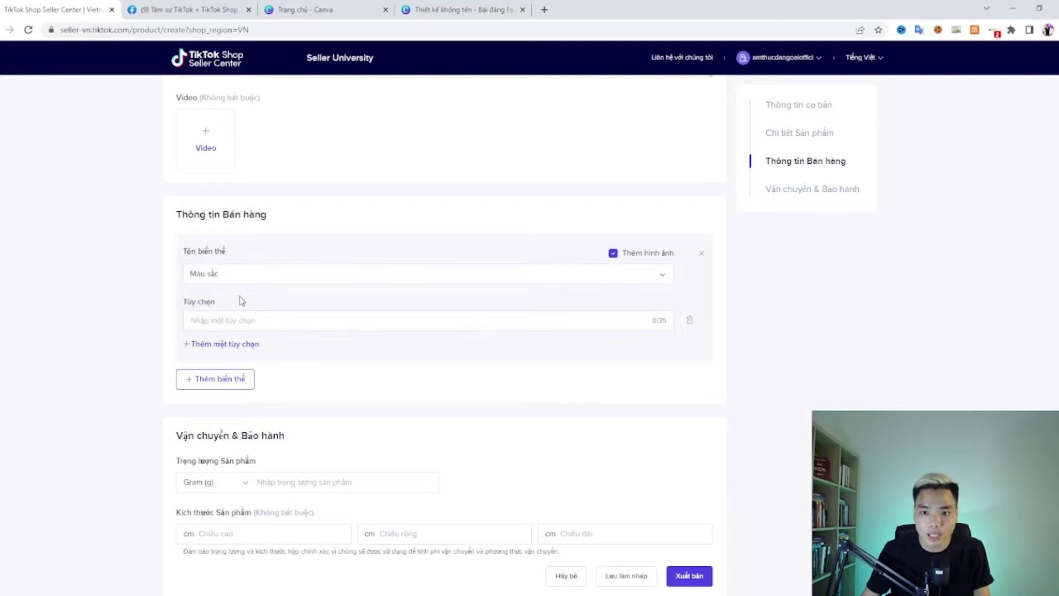
Step: Add the Xanh color option with the green image, accepting the crop
{"action": "left_click", "coordinate": [258, 322]}
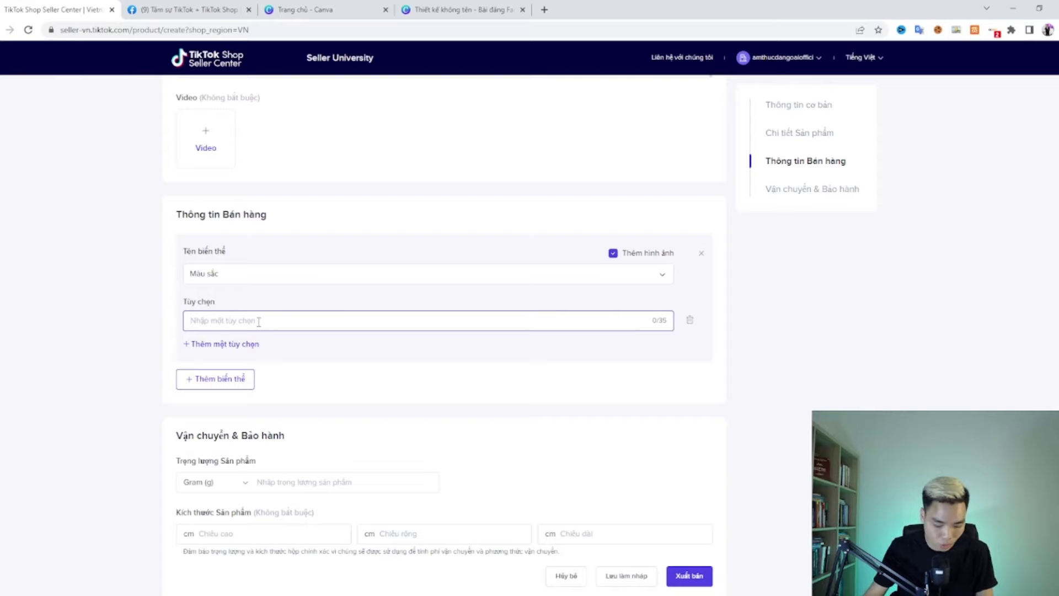
{"action": "type", "text": "Xanh"}
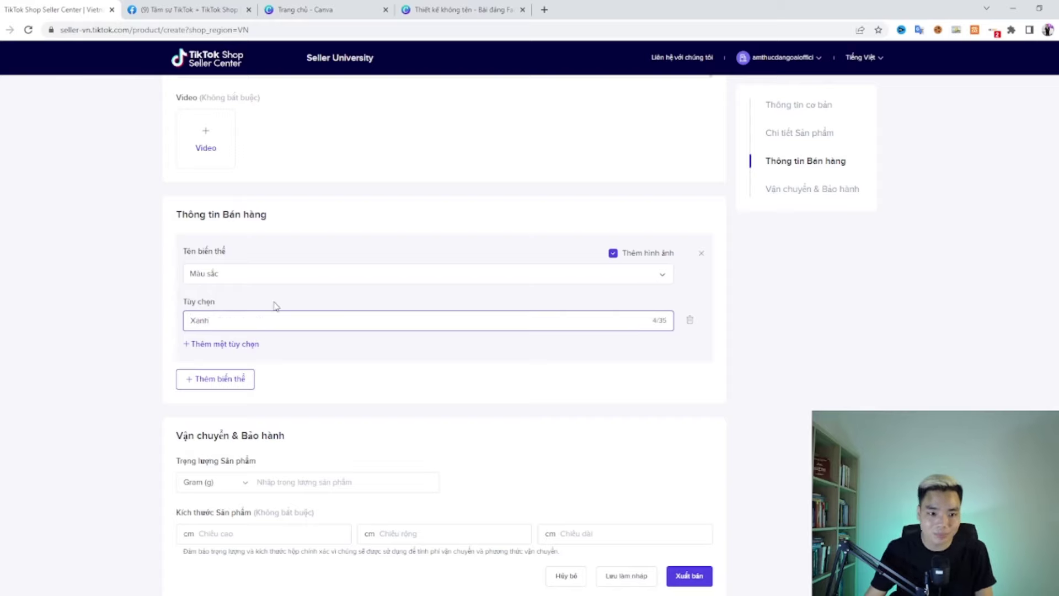
{"action": "left_click", "coordinate": [275, 305]}
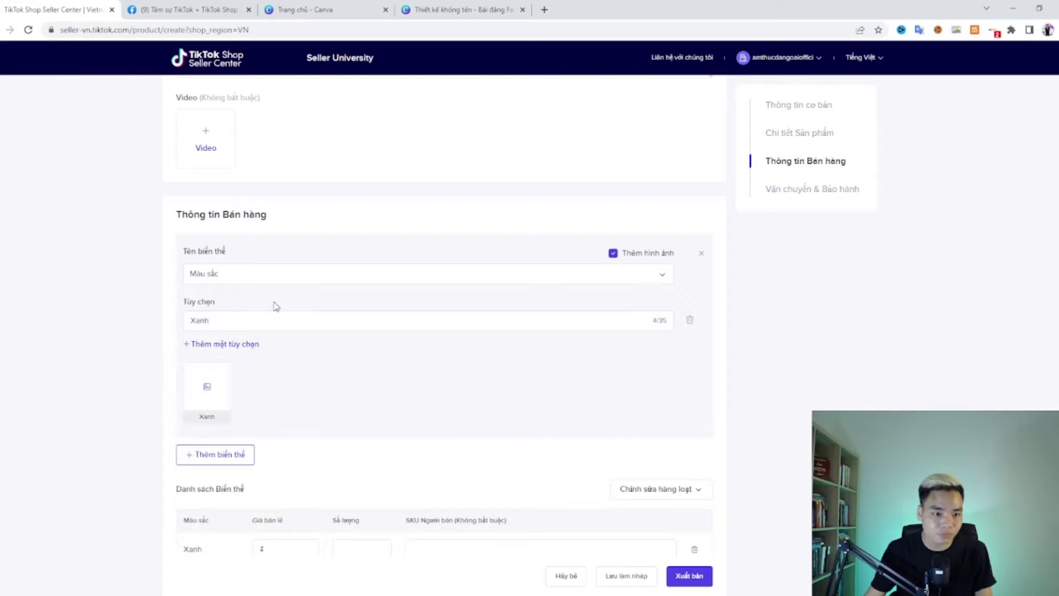
{"action": "left_click", "coordinate": [208, 390]}
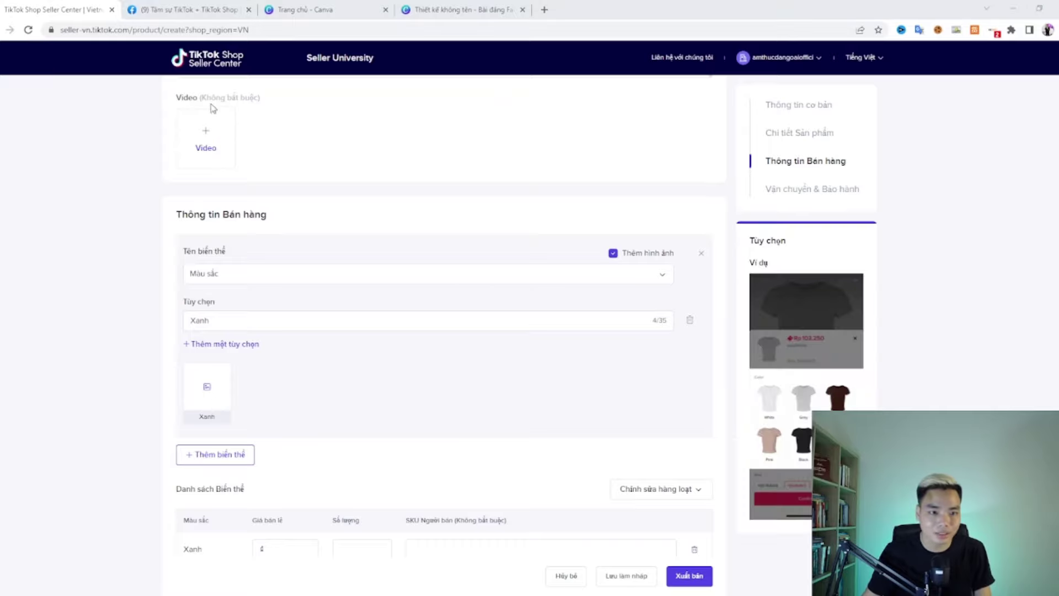
{"action": "double_click", "coordinate": [174, 124]}
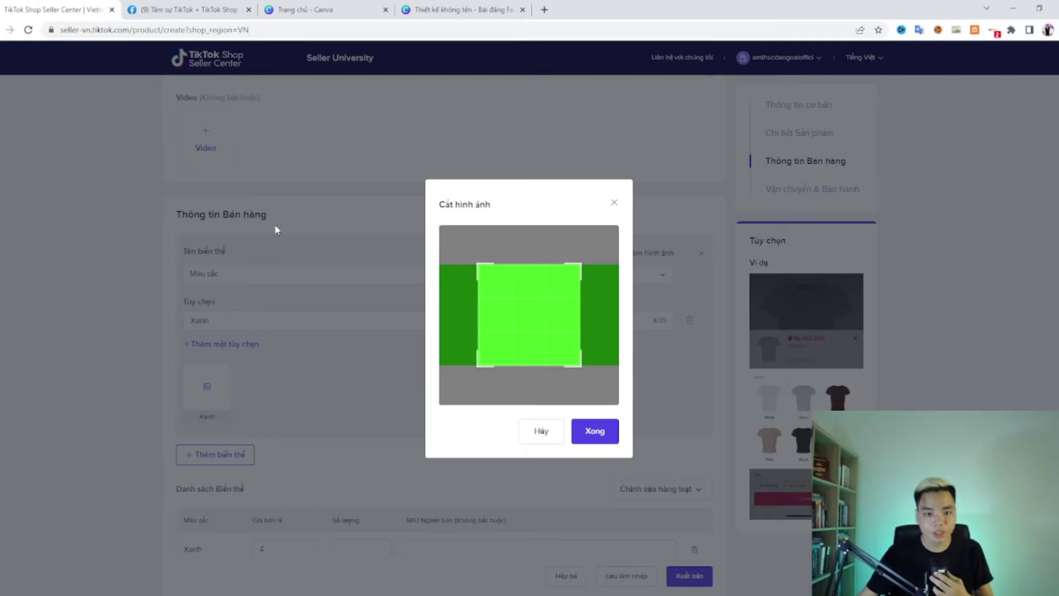
{"action": "left_click", "coordinate": [599, 431]}
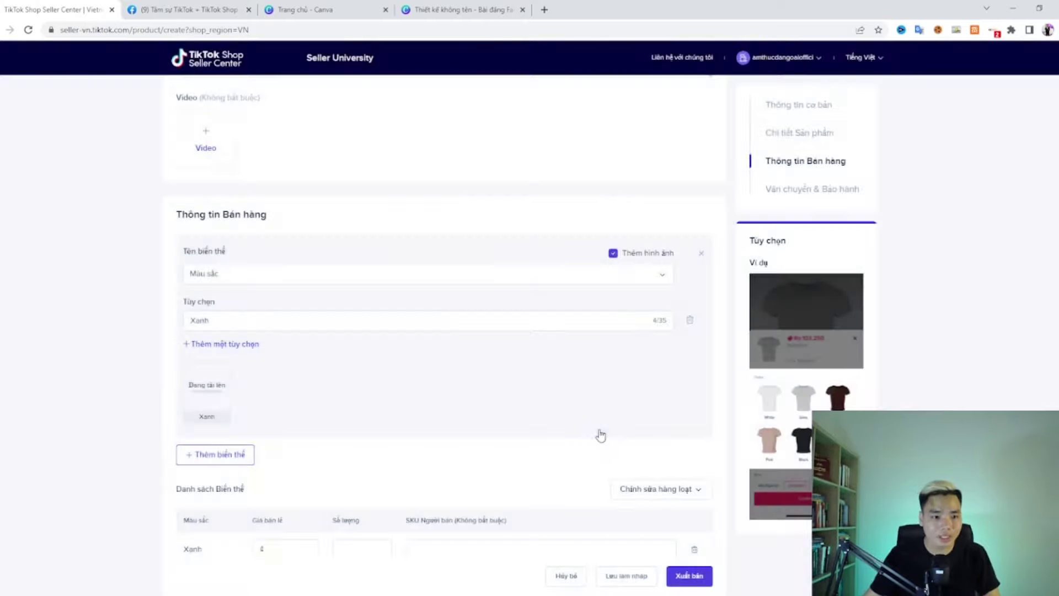
Step: Add the Đỏ color option and accept the crop of its image
{"action": "left_click", "coordinate": [231, 344]}
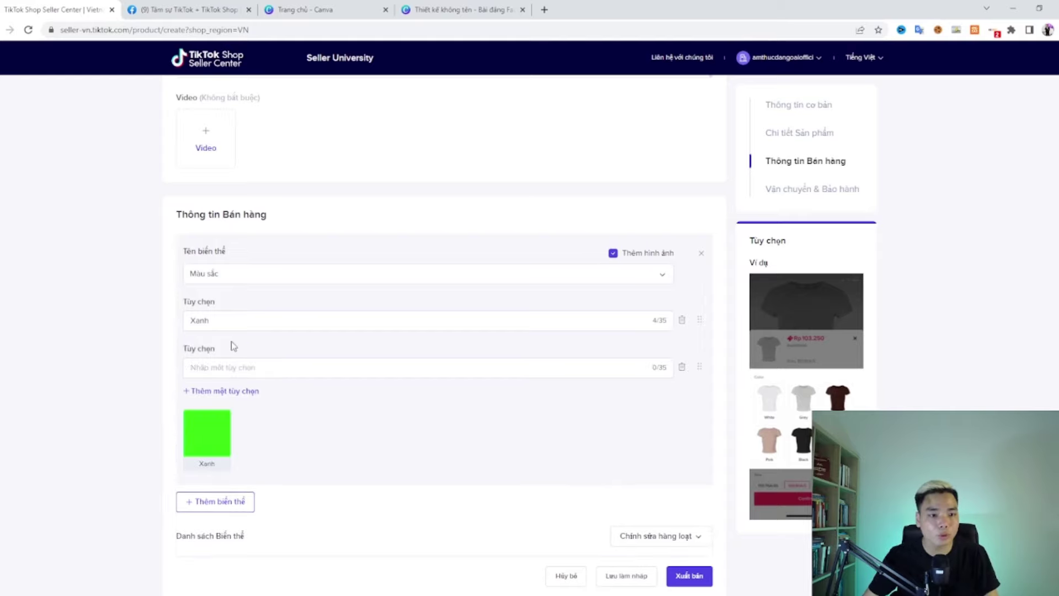
{"action": "left_click", "coordinate": [230, 368]}
{"action": "type", "text": "Đo"}
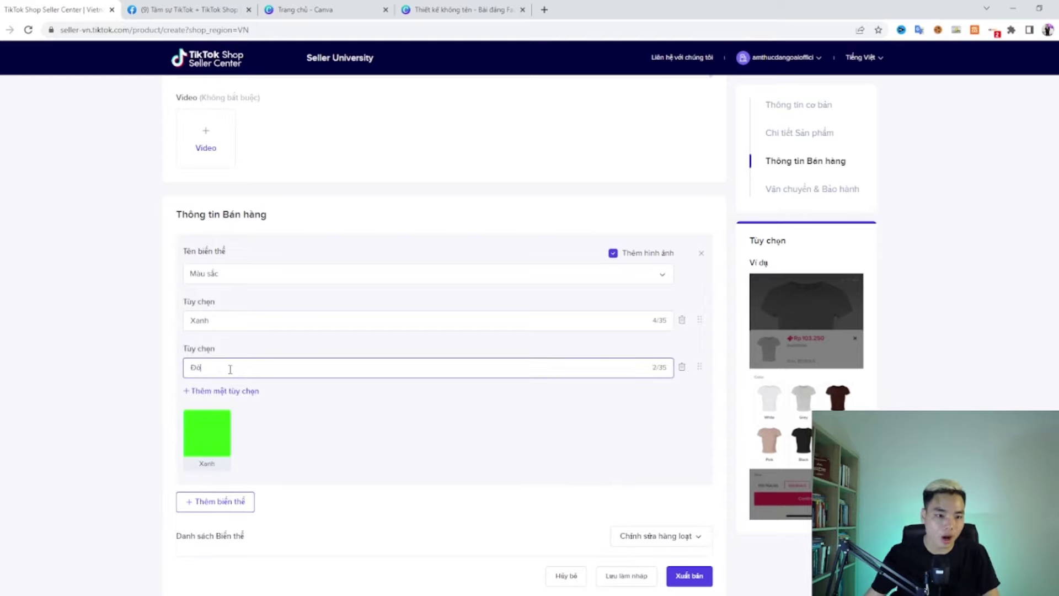
{"action": "left_click", "coordinate": [304, 436]}
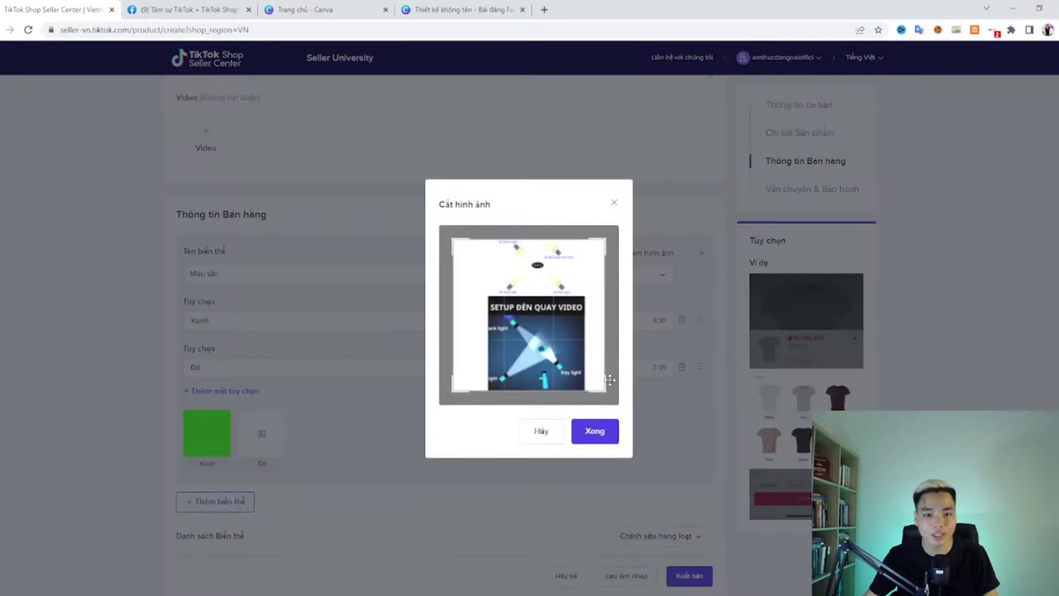
{"action": "left_click", "coordinate": [602, 432]}
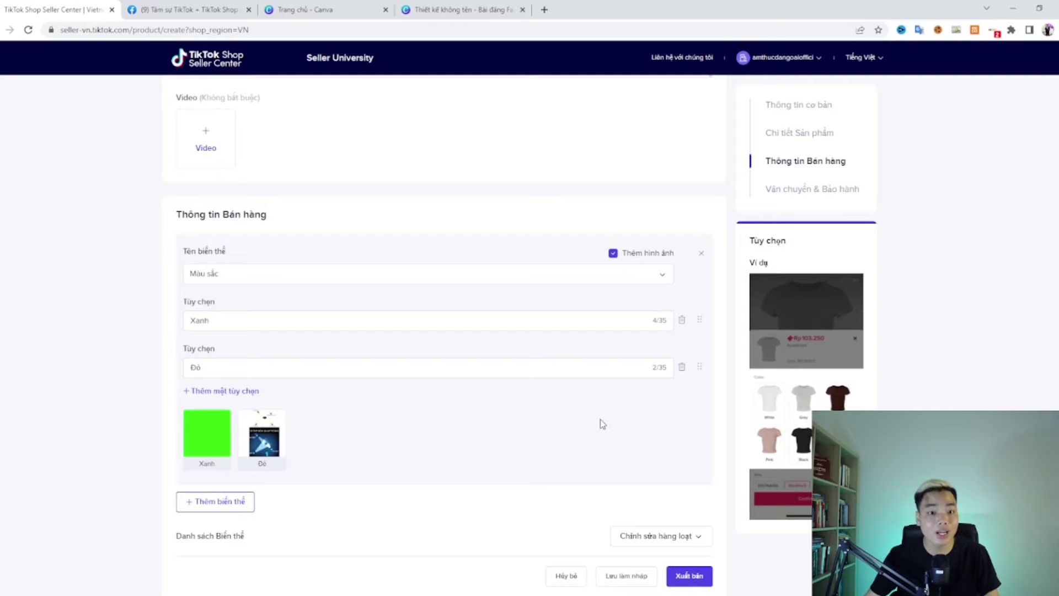
{"action": "scroll", "coordinate": [600, 419], "scroll_direction": "down", "scroll_amount": 2}
Step: Enter a retail price of 100.000 for both the Xanh and Đỏ variants
{"action": "scroll", "coordinate": [497, 397], "scroll_direction": "down", "scroll_amount": 3}
{"action": "left_click", "coordinate": [315, 317]}
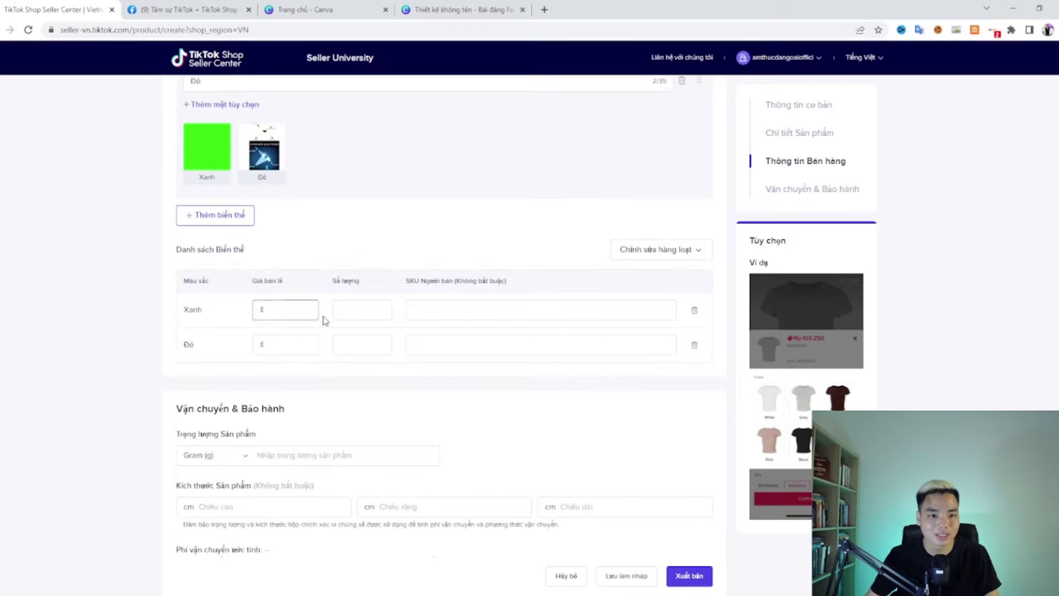
{"action": "left_click", "coordinate": [282, 309]}
{"action": "type", "text": "100.000"}
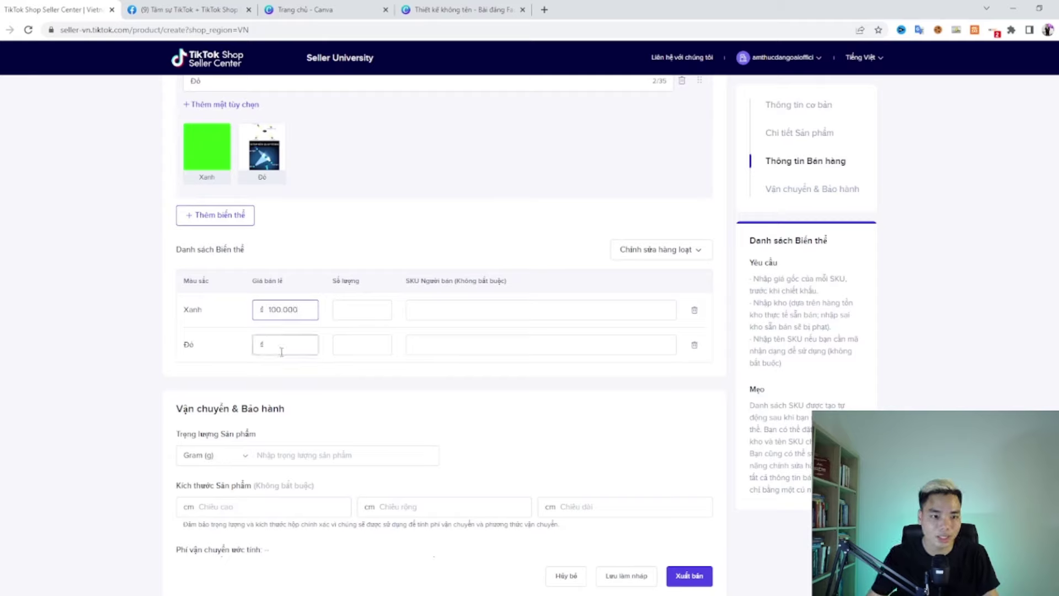
{"action": "left_click", "coordinate": [285, 347]}
{"action": "type", "text": "100.00"}
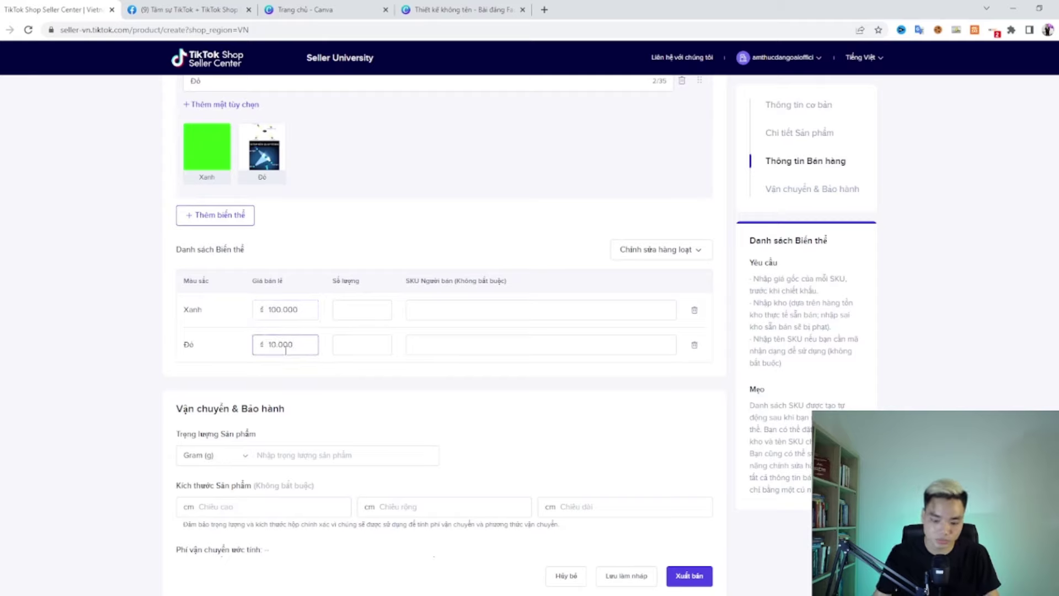
{"action": "type", "text": "0"}
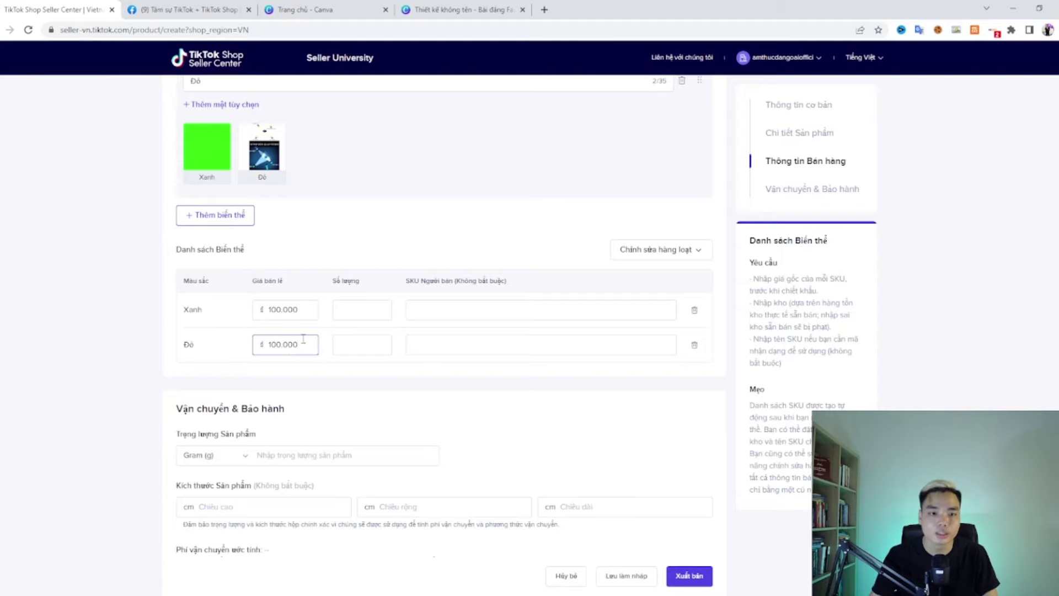
Step: Set the stock quantity of the Xanh and Đỏ variants to 1000 each
{"action": "left_click", "coordinate": [339, 312]}
{"action": "type", "text": "1000"}
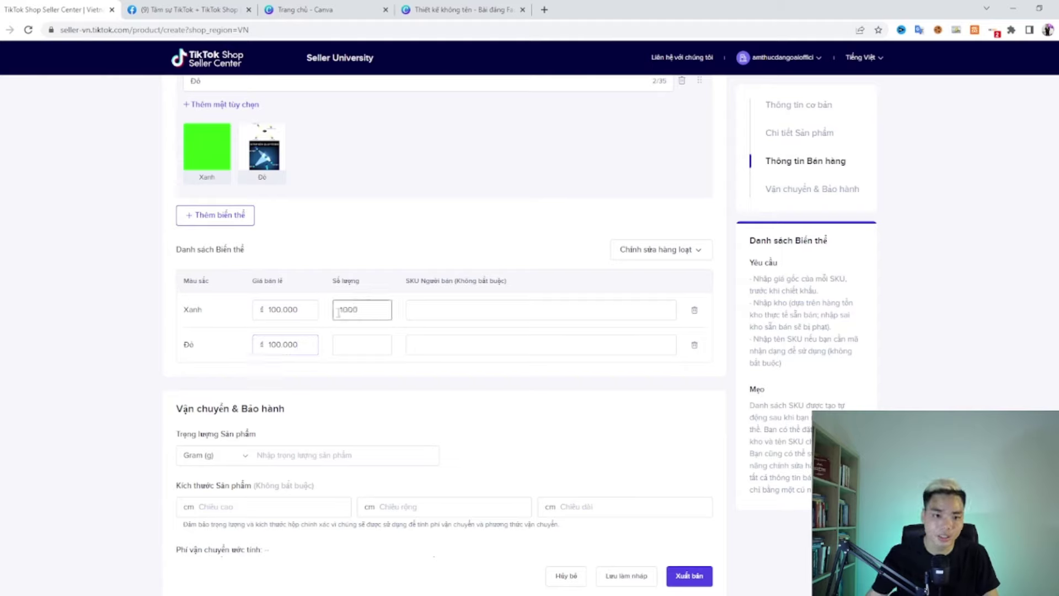
{"action": "left_click", "coordinate": [366, 340]}
{"action": "type", "text": "1000"}
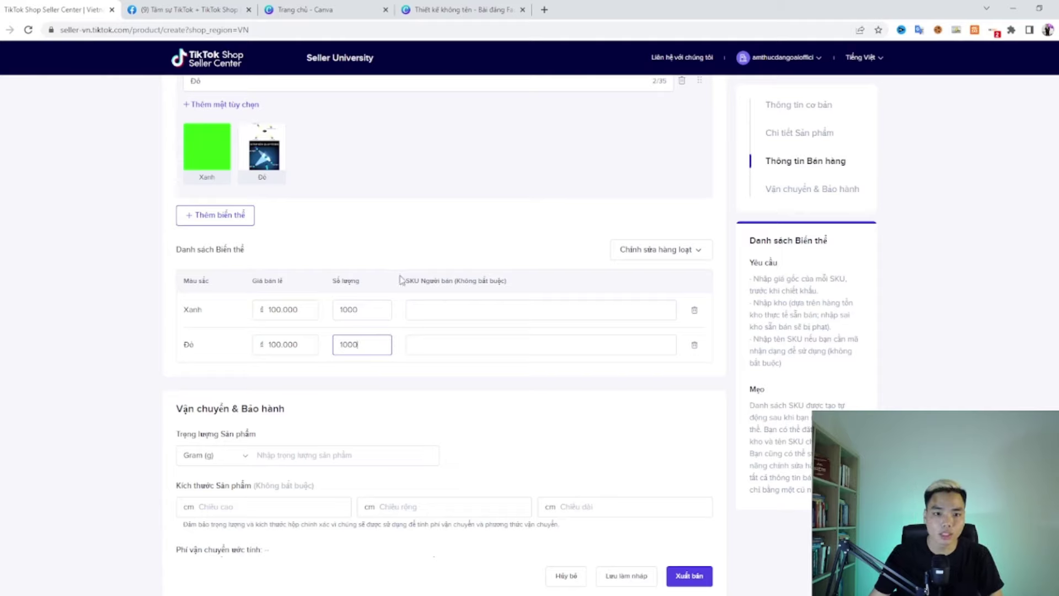
{"action": "left_click_drag", "start_coordinate": [406, 282], "coordinate": [538, 293]}
{"action": "left_click", "coordinate": [417, 283]}
{"action": "left_click", "coordinate": [460, 284]}
{"action": "left_click", "coordinate": [485, 311]}
{"action": "left_click", "coordinate": [527, 285]}
{"action": "scroll", "coordinate": [525, 282], "scroll_direction": "down", "scroll_amount": 3}
Step: Enter a product weight of 1000 g, leaving the package dimensions empty
{"action": "left_click", "coordinate": [355, 300]}
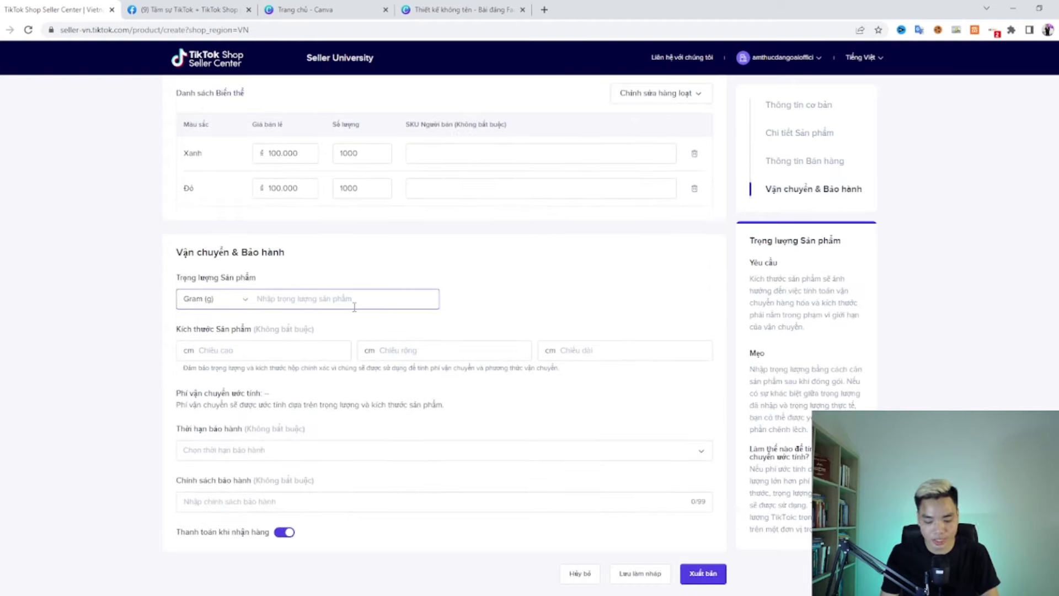
{"action": "type", "text": "1000"}
{"action": "left_click", "coordinate": [363, 270]}
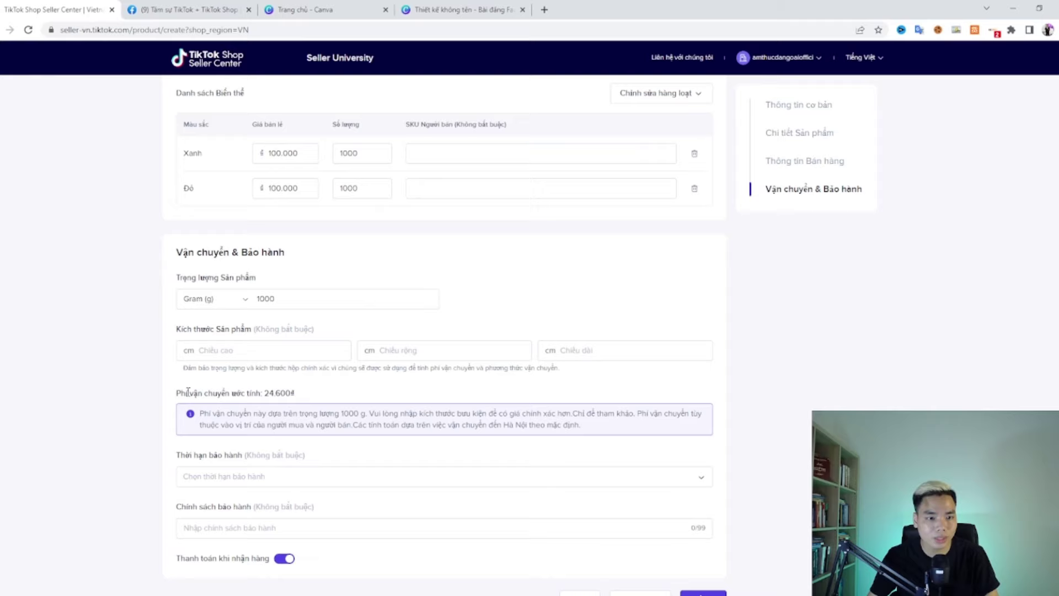
{"action": "left_click", "coordinate": [232, 346]}
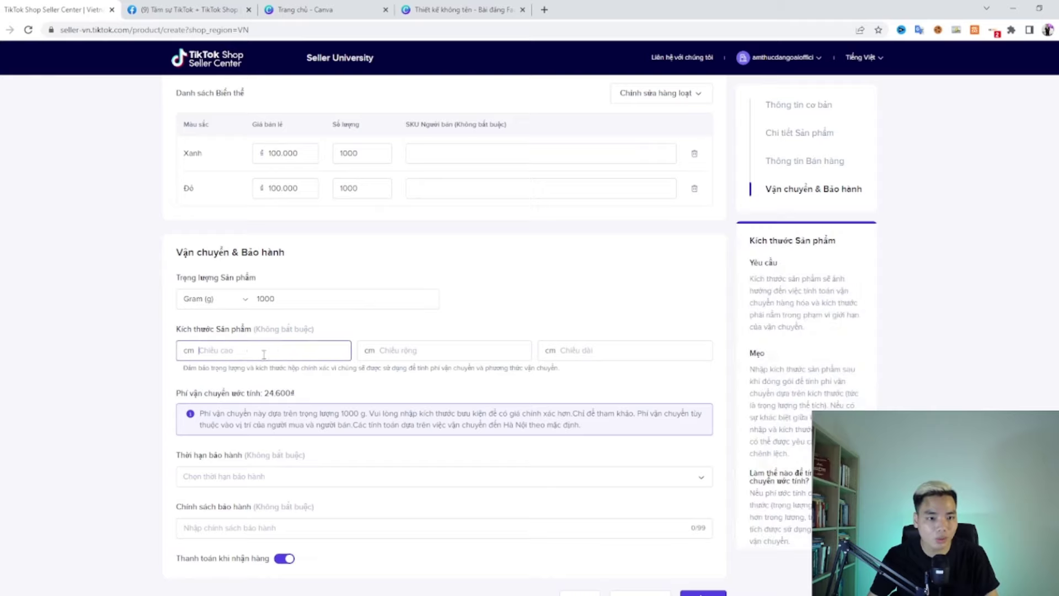
{"action": "left_click", "coordinate": [421, 349]}
{"action": "left_click", "coordinate": [586, 353]}
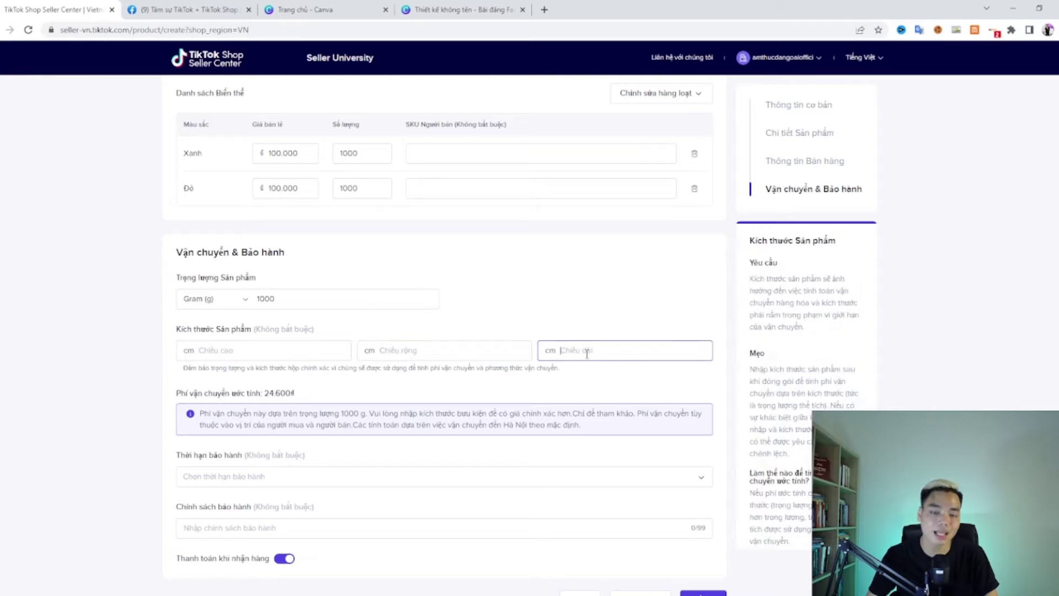
{"action": "scroll", "coordinate": [441, 331], "scroll_direction": "down", "scroll_amount": 1}
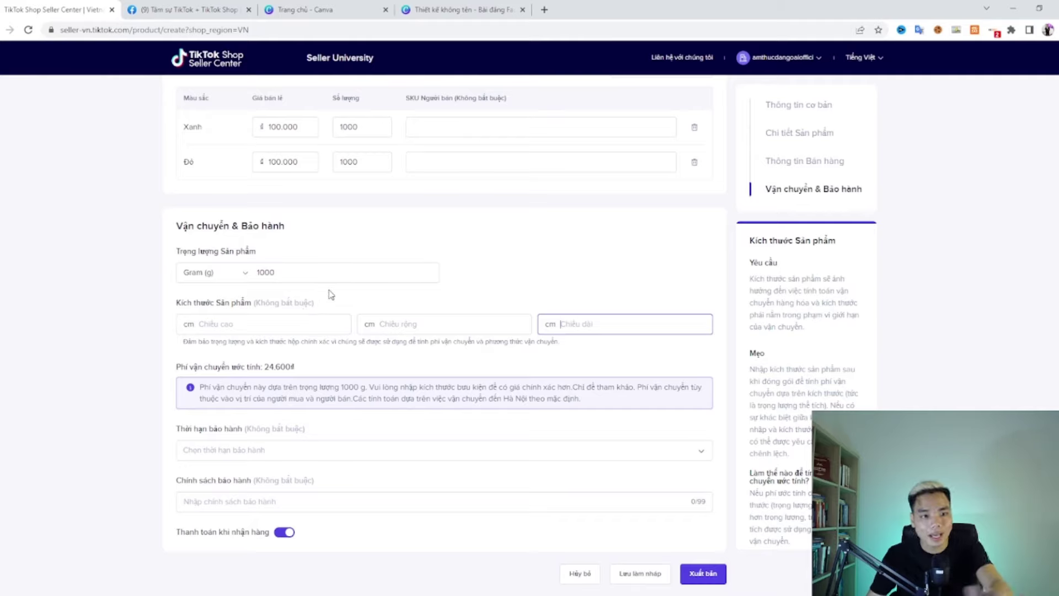
{"action": "left_click", "coordinate": [292, 321]}
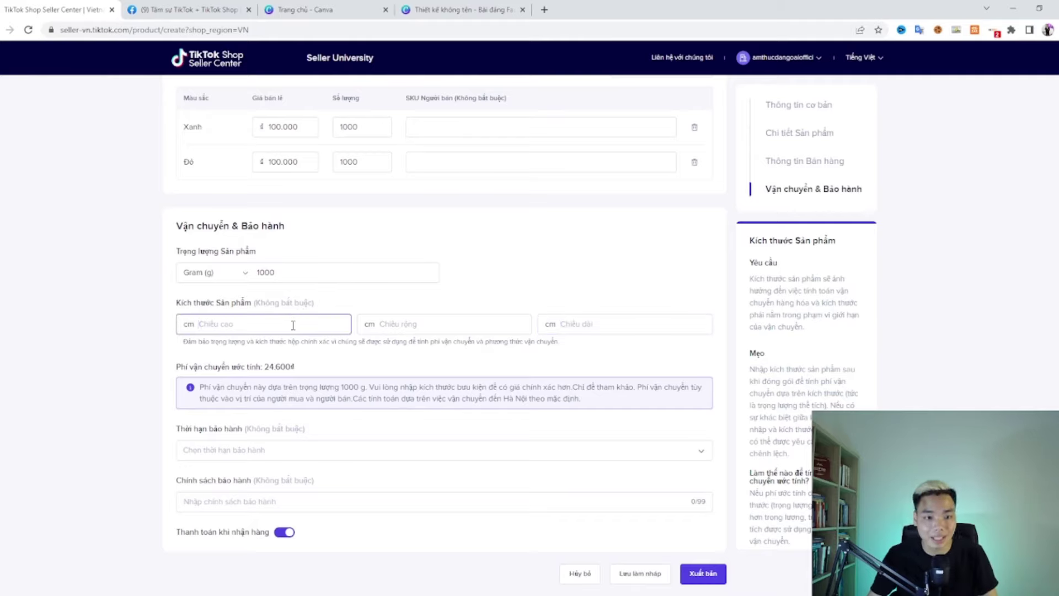
{"action": "left_click", "coordinate": [295, 269]}
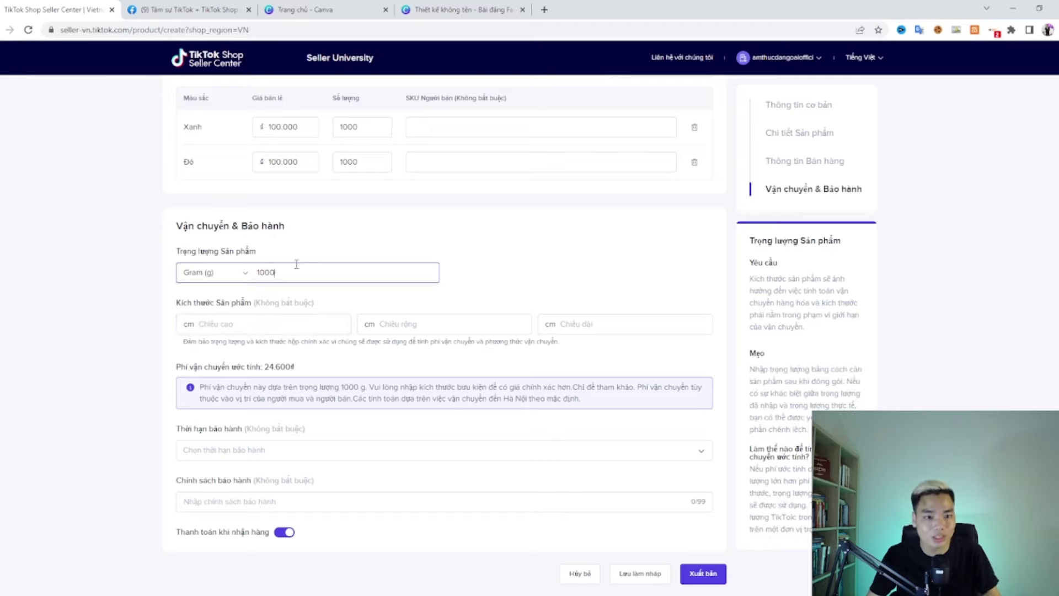
{"action": "left_click", "coordinate": [314, 250]}
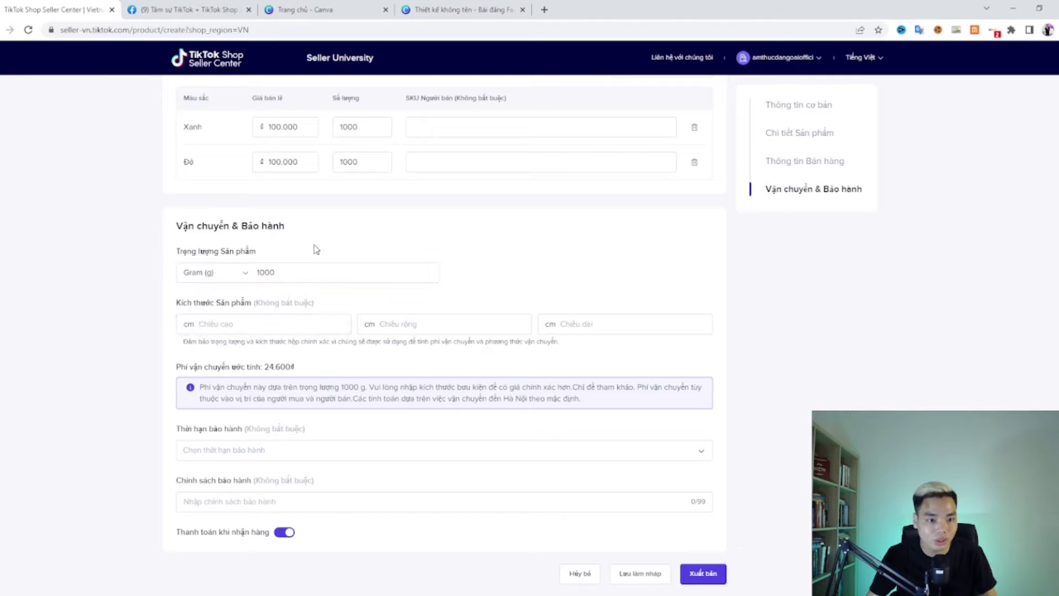
Step: Choose 1 week as the warranty period (Thời hạn bảo hành)
{"action": "left_click", "coordinate": [241, 447]}
{"action": "scroll", "coordinate": [230, 497], "scroll_direction": "down", "scroll_amount": 3}
{"action": "scroll", "coordinate": [236, 520], "scroll_direction": "up", "scroll_amount": 5}
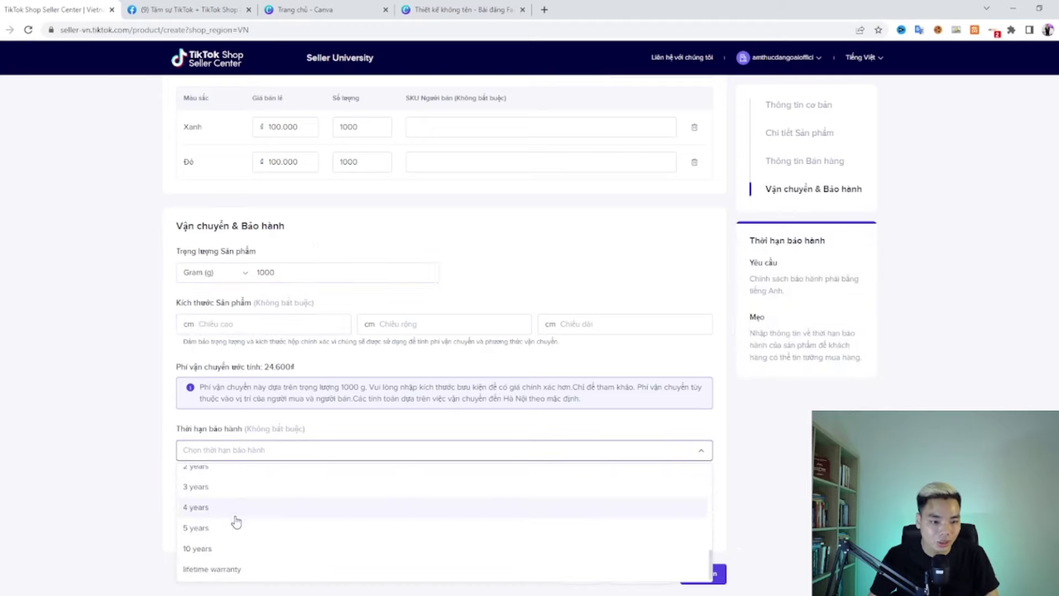
{"action": "scroll", "coordinate": [242, 551], "scroll_direction": "up", "scroll_amount": 3}
{"action": "scroll", "coordinate": [234, 485], "scroll_direction": "down", "scroll_amount": 3}
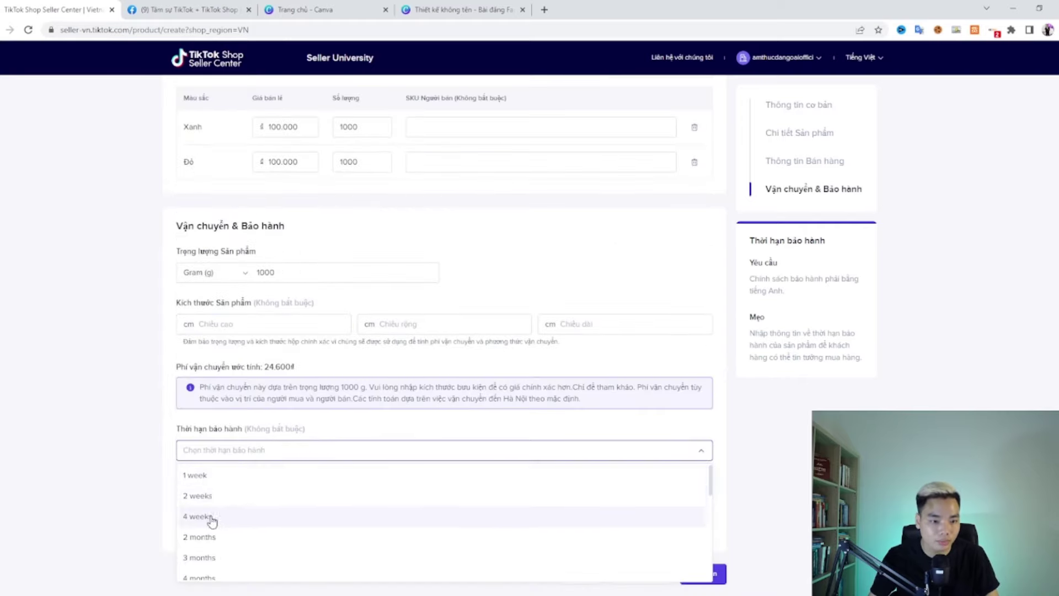
{"action": "left_click", "coordinate": [210, 479]}
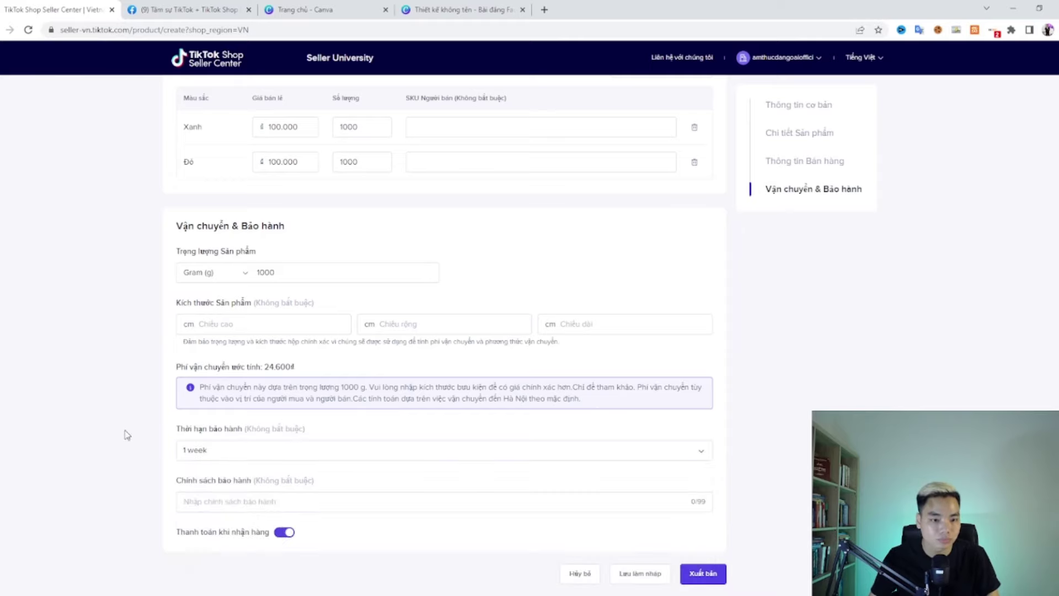
Step: Write a warranty policy starting 'Bảo hành 1 đổi 1', offering a refund if unhappy
{"action": "left_click", "coordinate": [220, 501]}
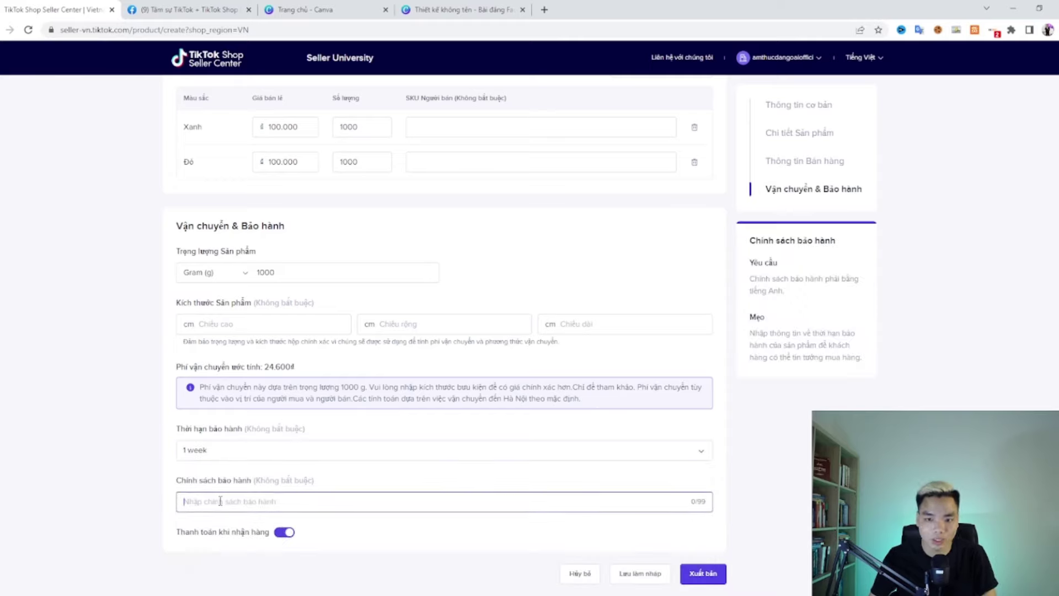
{"action": "type", "text": "Bảo hành 1 đổi 1"}
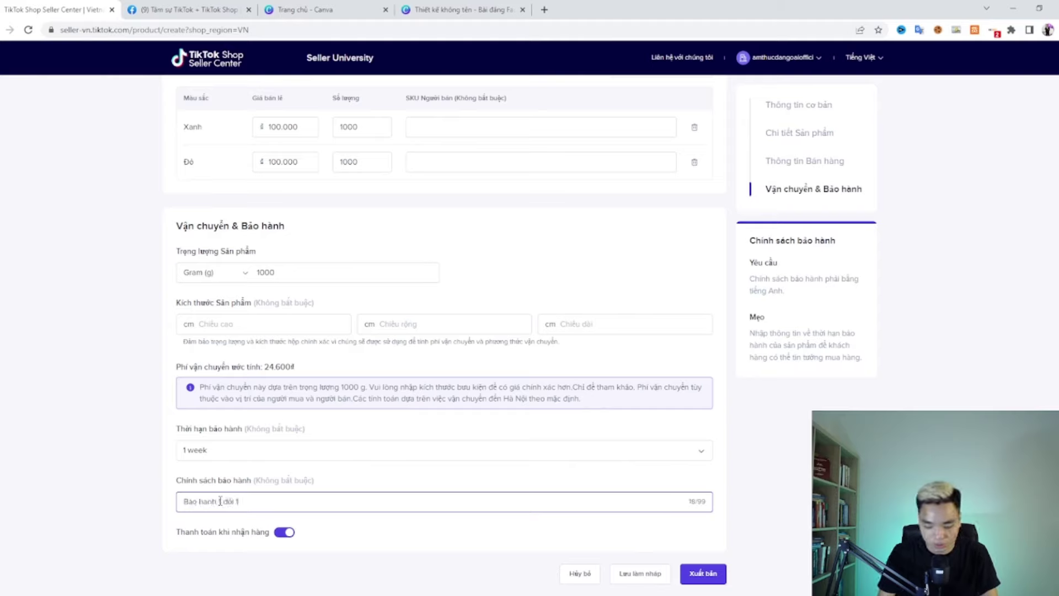
{"action": "type", "text": ", bảo hành "}
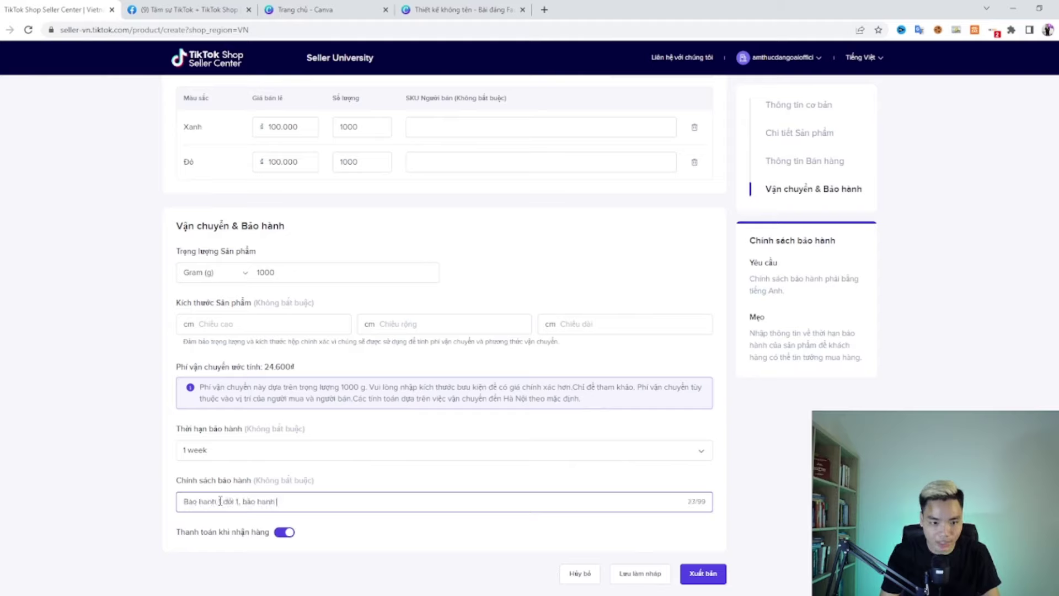
{"action": "type", "text": "hoan tiền nếu khôn"}
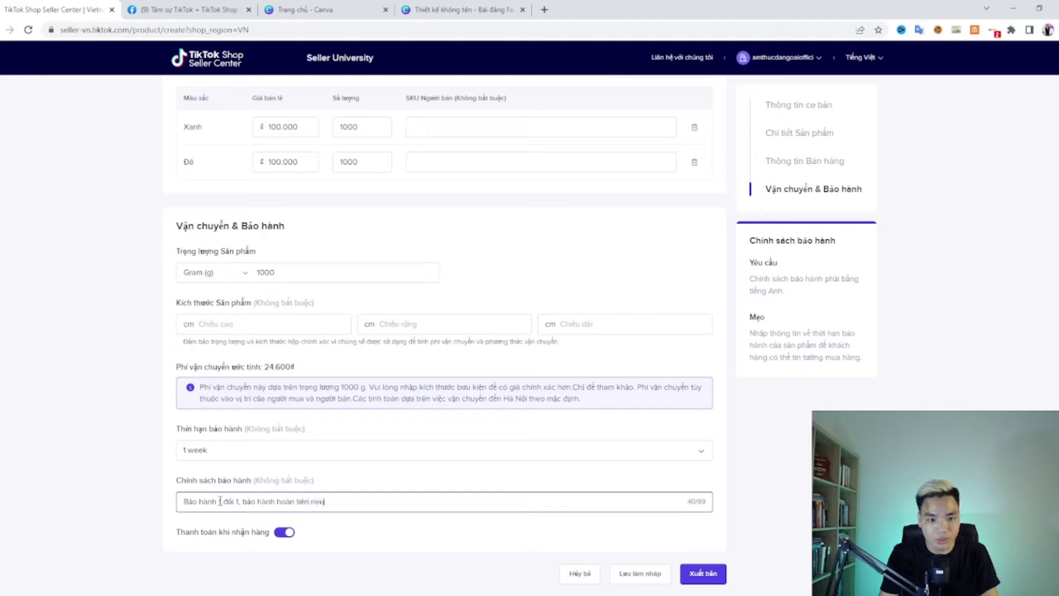
{"action": "type", "text": "longh"}
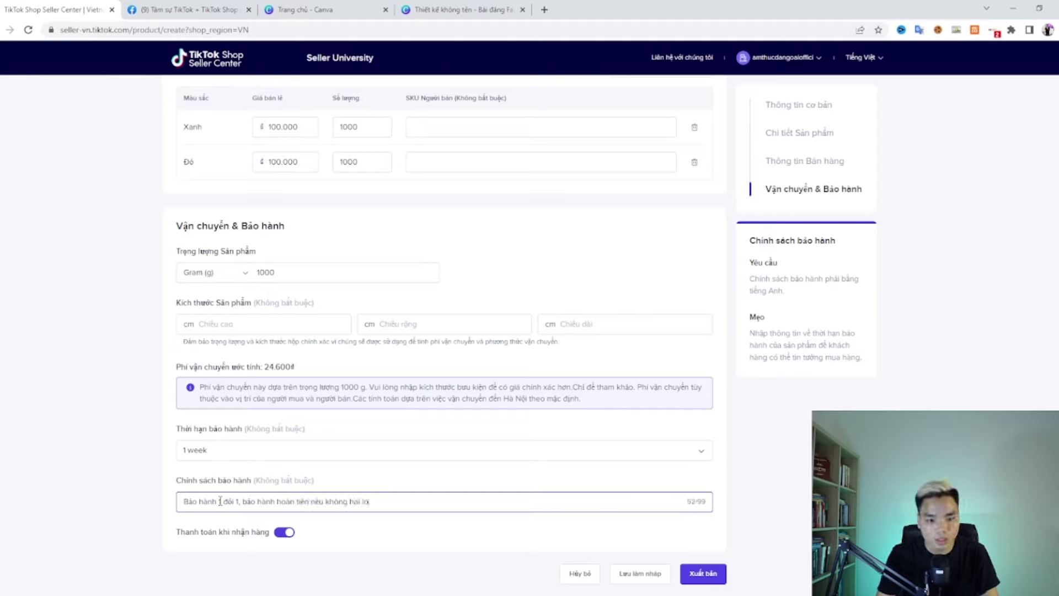
{"action": "left_click", "coordinate": [331, 549]}
{"action": "left_click_drag", "start_coordinate": [183, 534], "coordinate": [269, 533]}
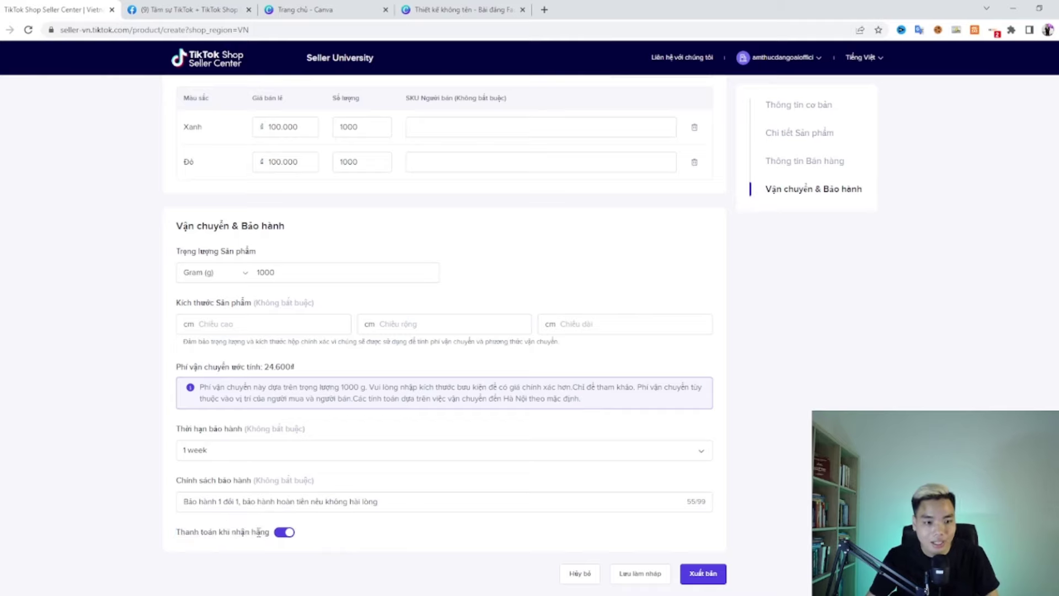
Step: Leave cash on delivery (Thanh toán khi nhận hàng) switched on
{"action": "left_click", "coordinate": [284, 533]}
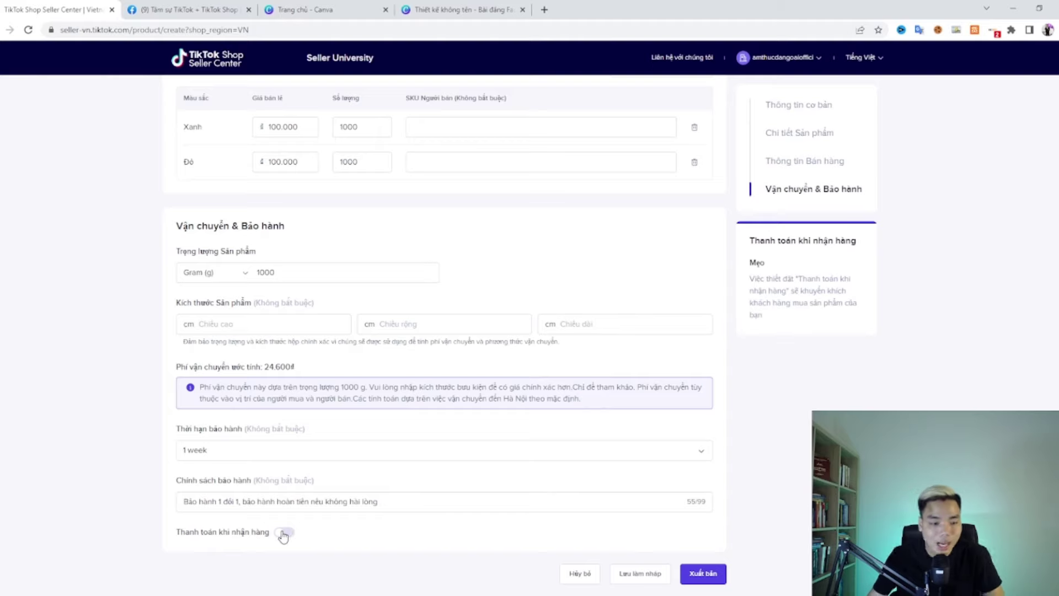
{"action": "left_click", "coordinate": [284, 533]}
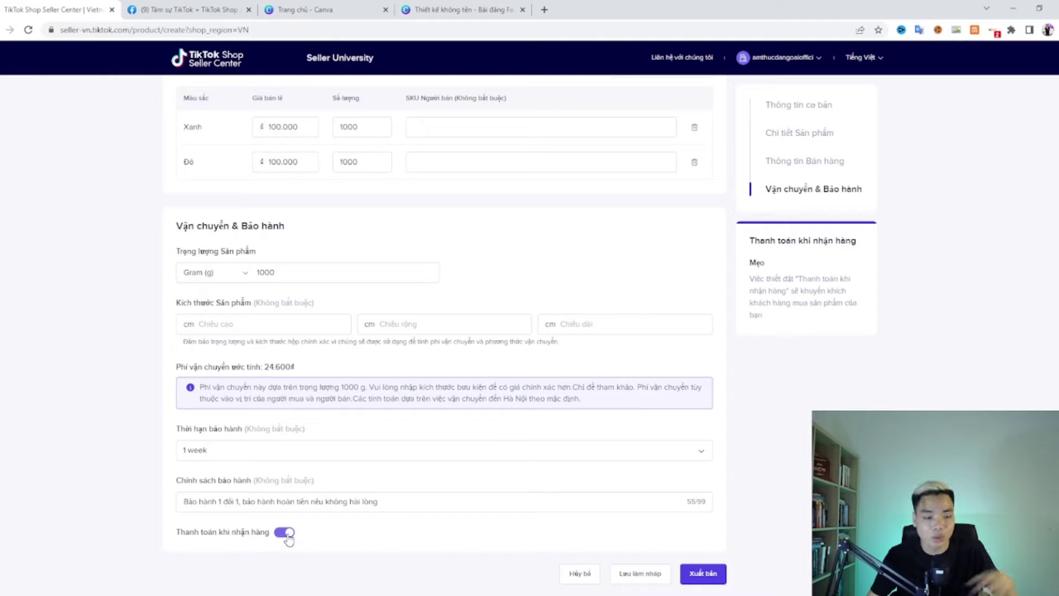
{"action": "left_click", "coordinate": [286, 535]}
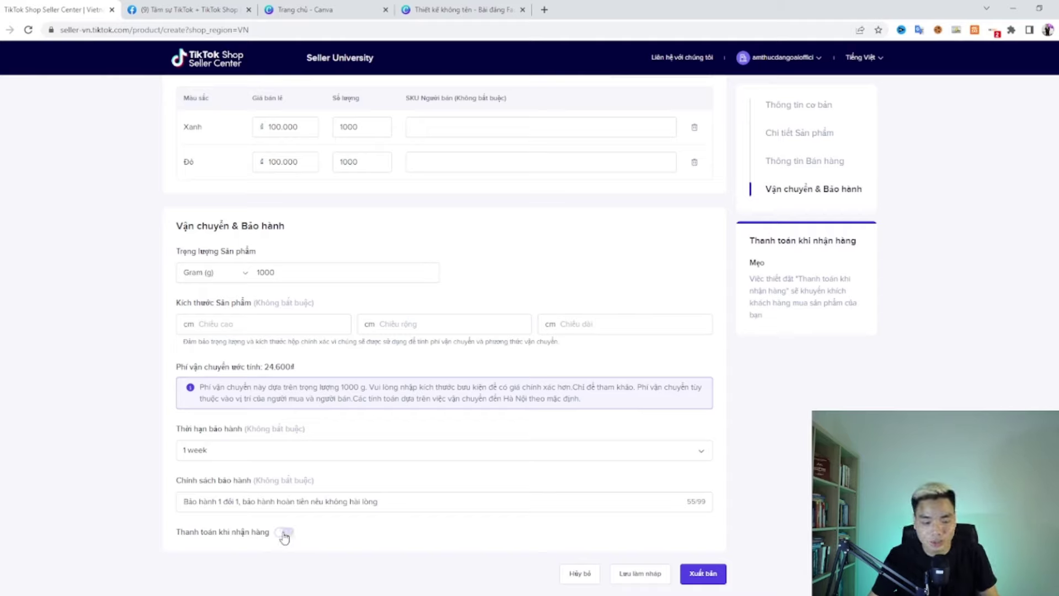
{"action": "left_click", "coordinate": [285, 535]}
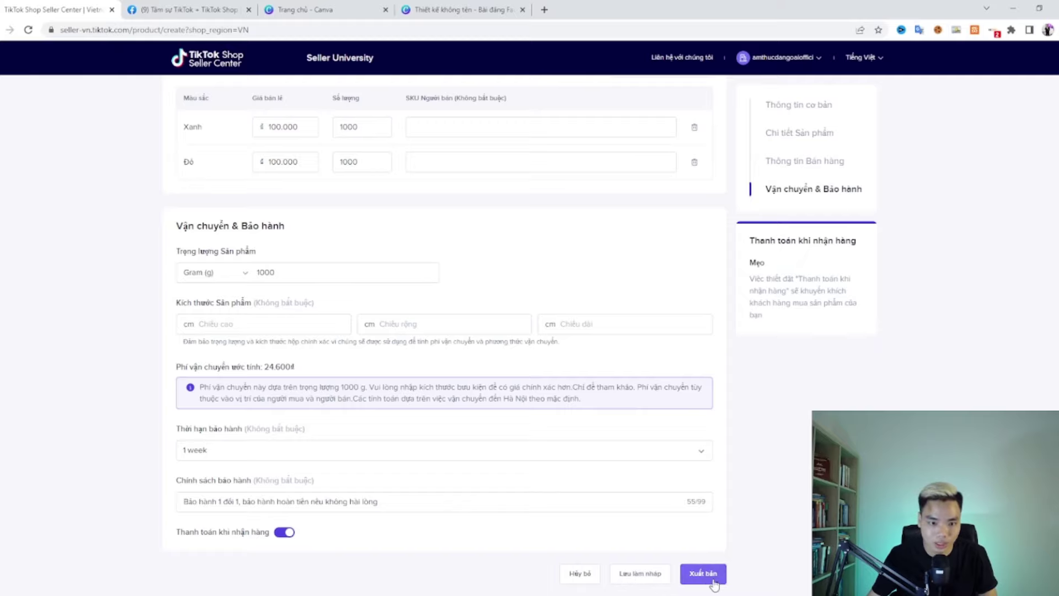
Step: Publish the listing with Xuất bản and proceed from the success dialog to document upload
{"action": "left_click", "coordinate": [713, 582]}
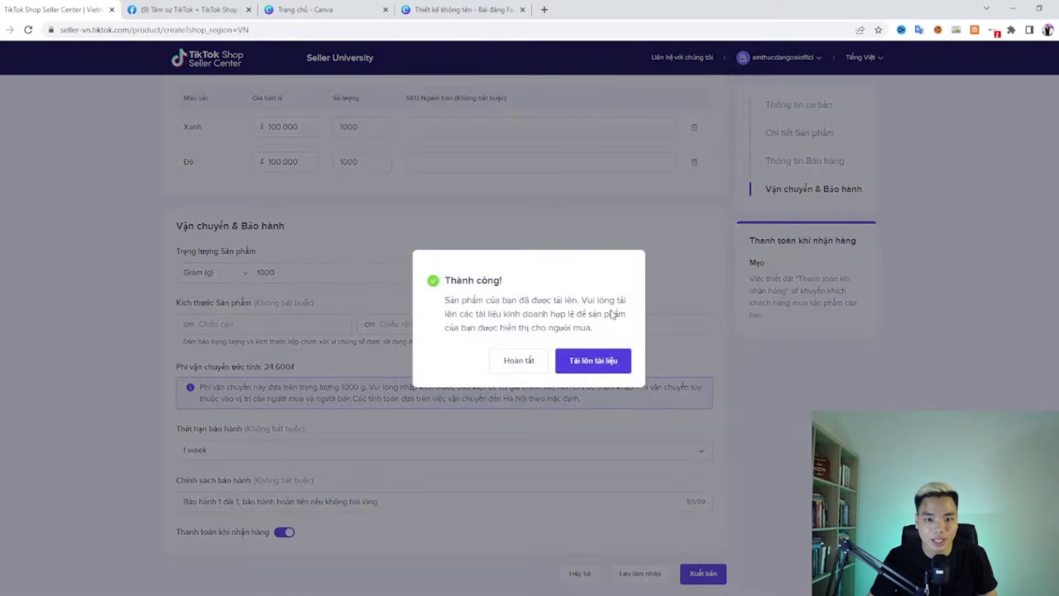
{"action": "left_click_drag", "start_coordinate": [446, 301], "coordinate": [586, 329]}
{"action": "left_click", "coordinate": [608, 331]}
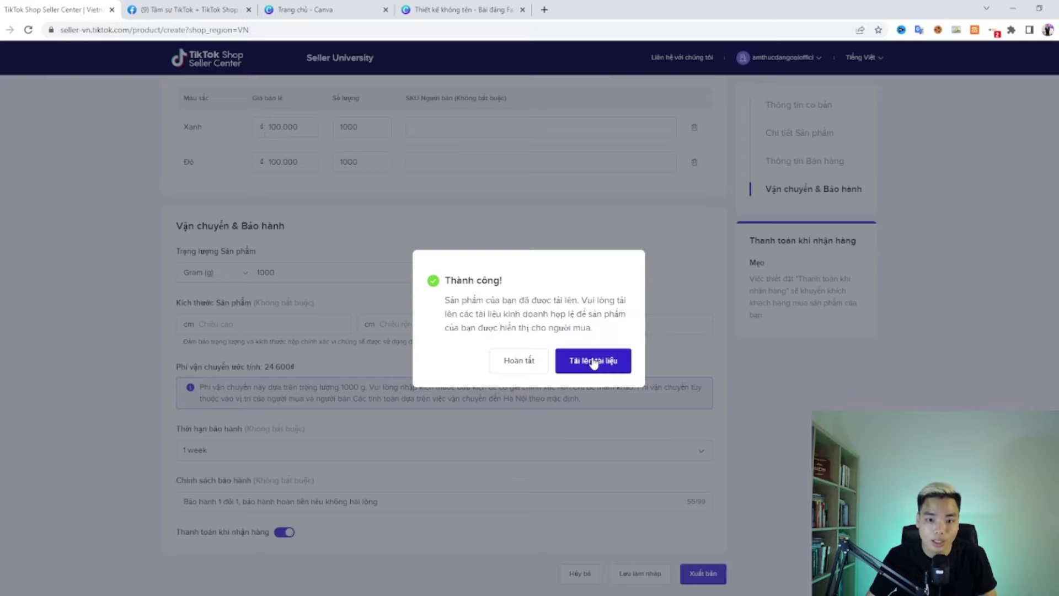
{"action": "left_click", "coordinate": [594, 361]}
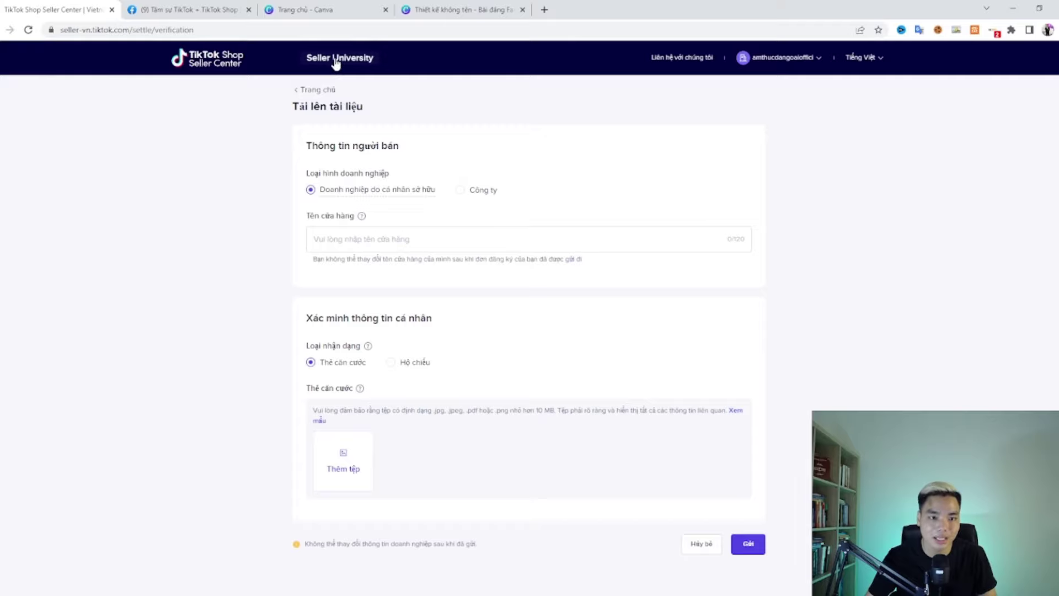
Step: Preview the sample ID card via Xem mẫu, then close it, leaving the ID box empty
{"action": "left_click", "coordinate": [322, 422]}
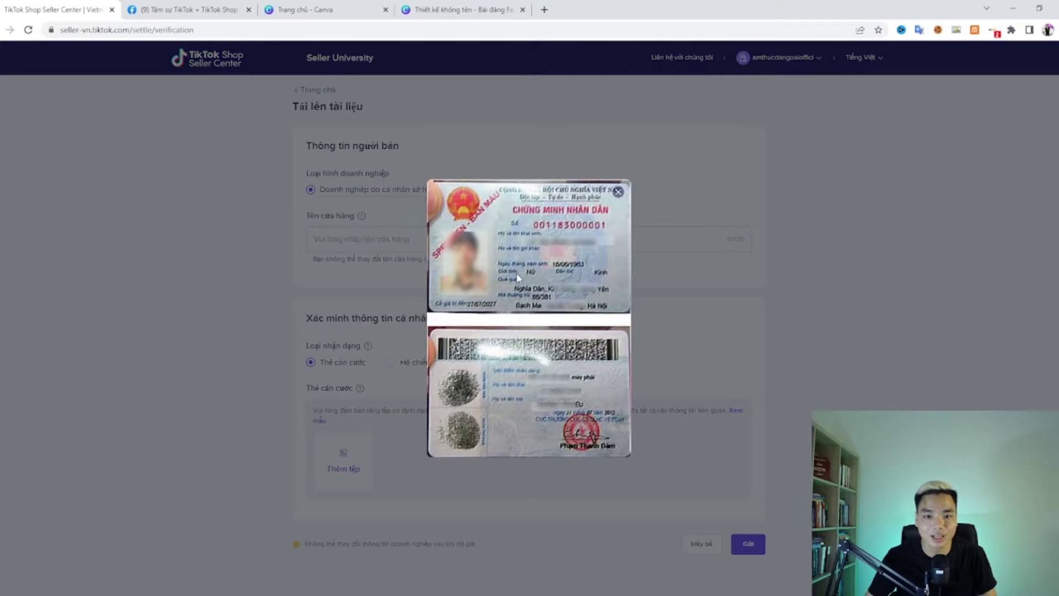
{"action": "left_click", "coordinate": [276, 399]}
{"action": "left_click", "coordinate": [320, 422]}
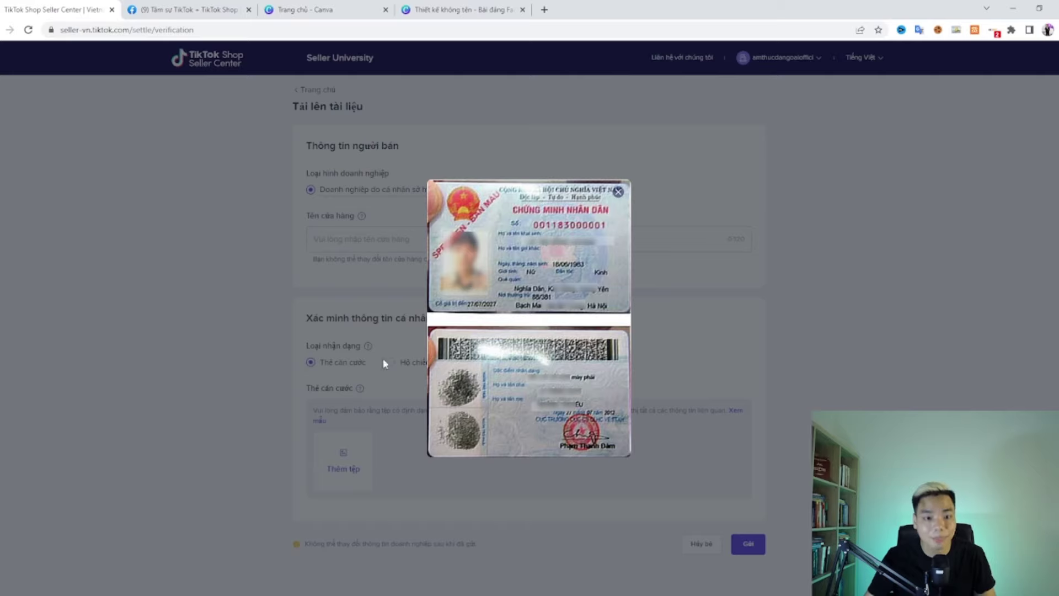
{"action": "left_click", "coordinate": [351, 348]}
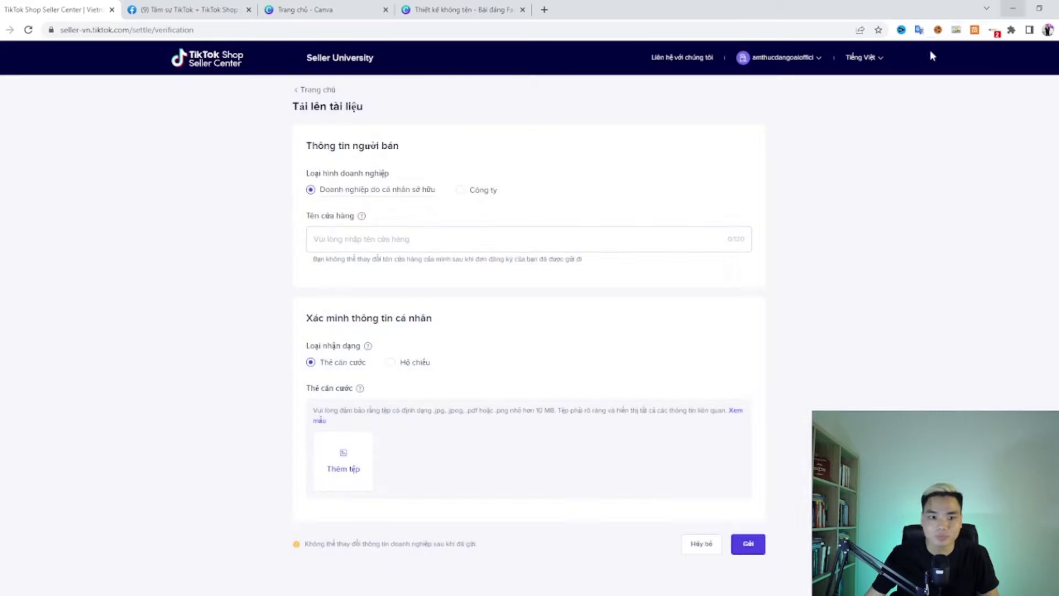